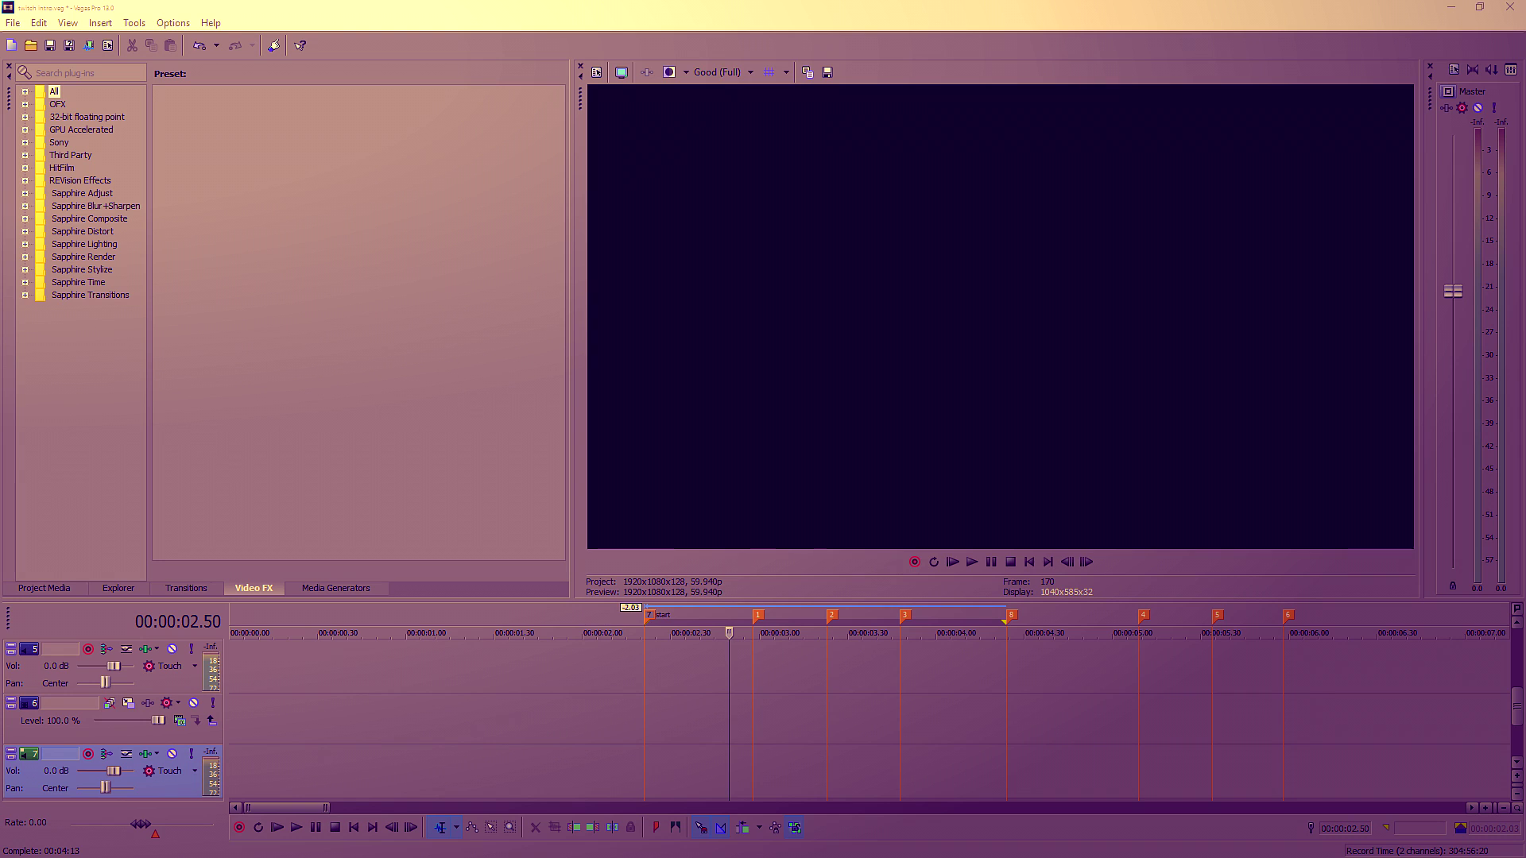
# Place the gameplay clip at the start marker on tracks 6–7 and delete its audio event
pyautogui.moveTo(1271, 700)
pyautogui.mouseDown()
pyautogui.moveTo(726, 694)
pyautogui.moveTo(699, 735)
pyautogui.moveTo(656, 739)
pyautogui.mouseUp()
pyautogui.click(777, 725)
pyautogui.click(754, 718)
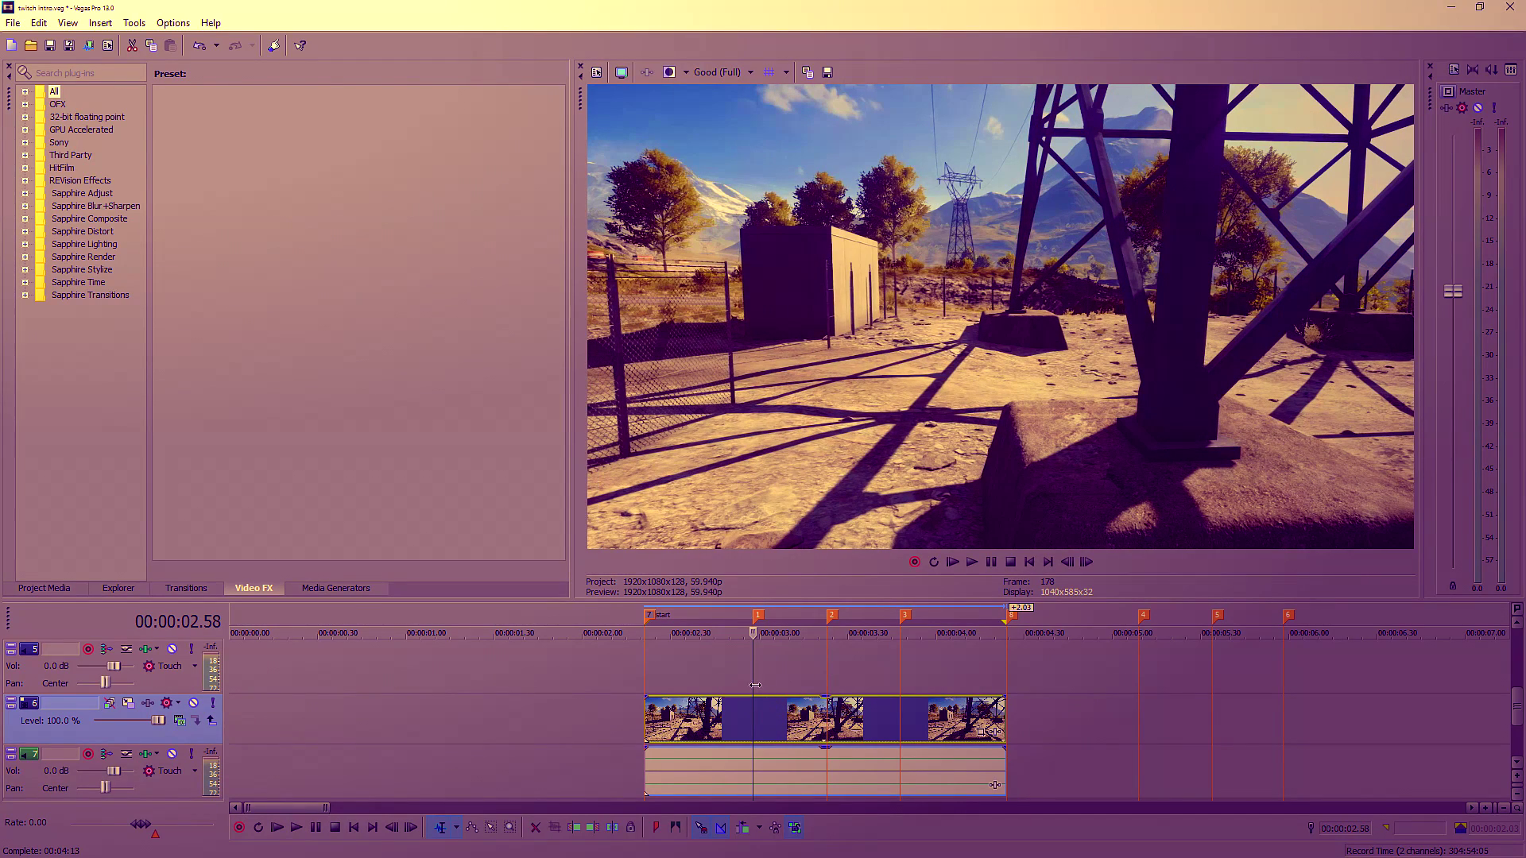
pyautogui.click(748, 775)
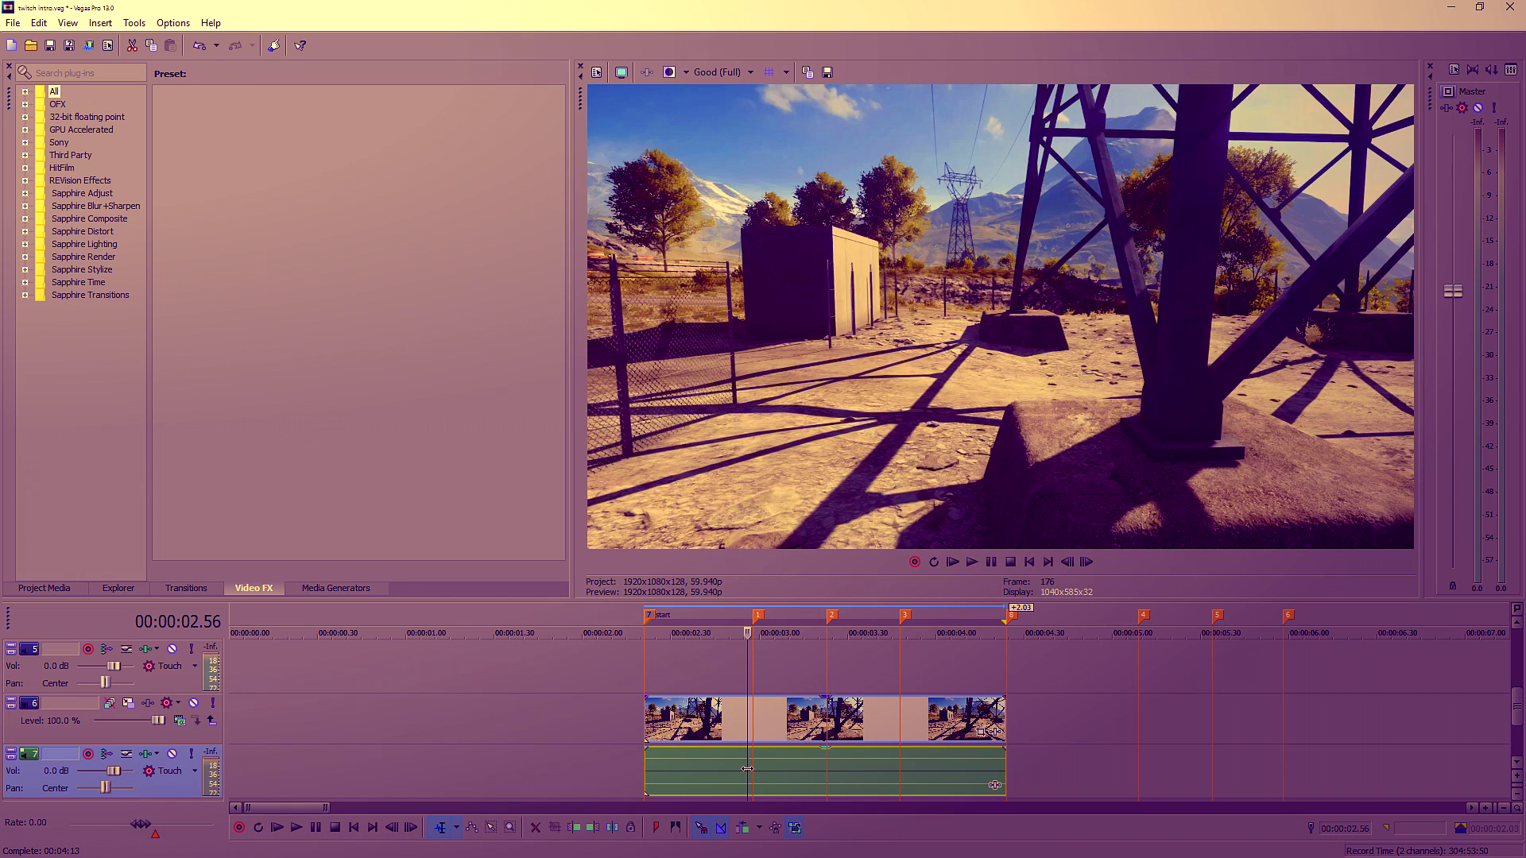
pyautogui.press('Delete')
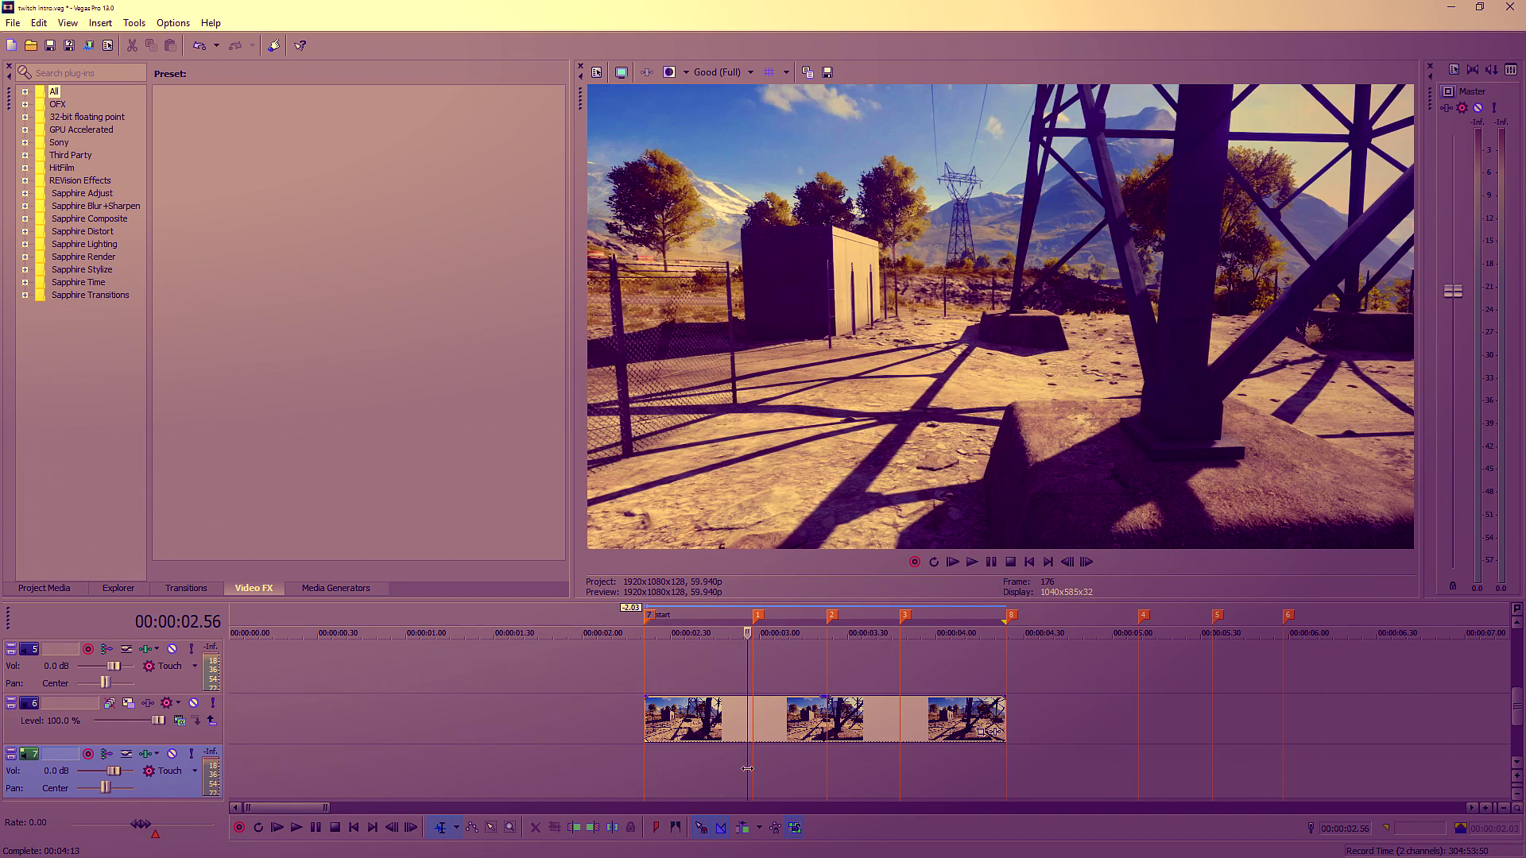
# Split the track-6 video event at the cursor and at markers 2 and 3
pyautogui.click(752, 729)
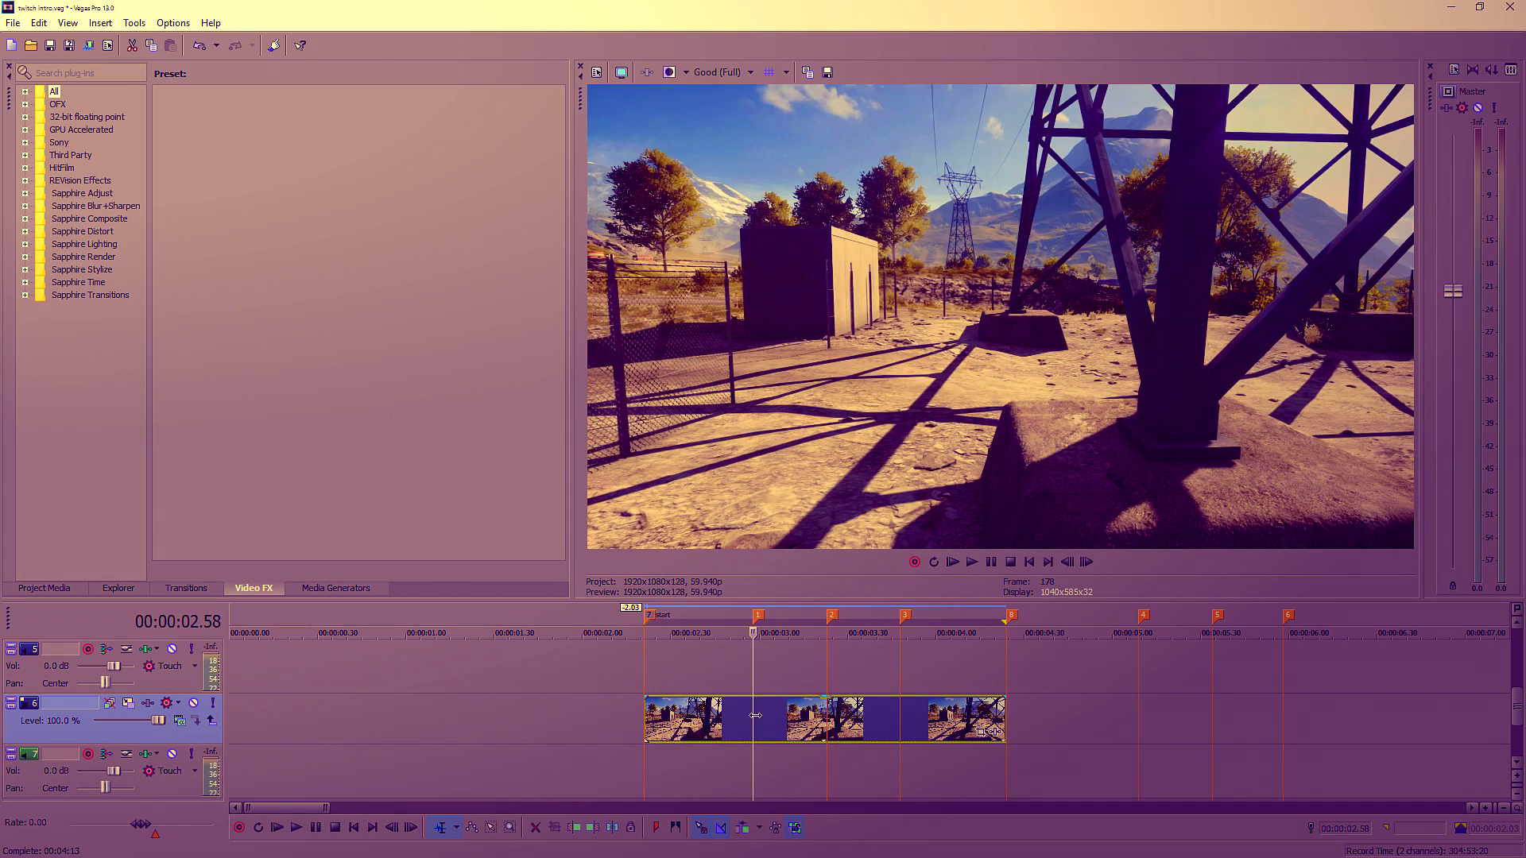
pyautogui.press('s')
pyautogui.hotkey('ctrl', 'Right')
pyautogui.press('s')
pyautogui.hotkey('ctrl', 'Right')
pyautogui.press('s')
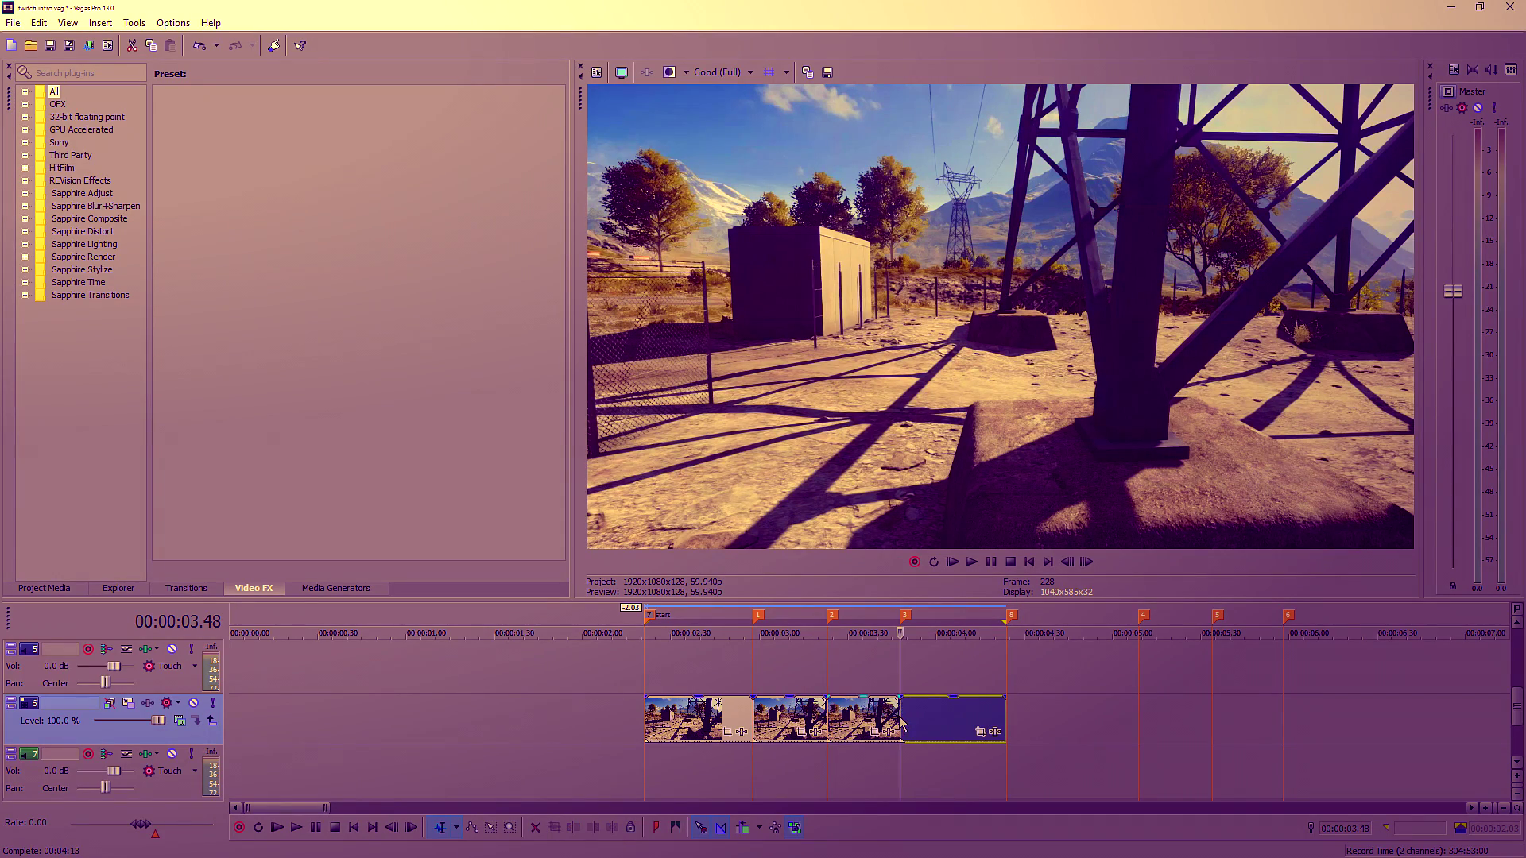
# Set the loop region from marker 1 to marker 8 and open the second piece's Pan/Crop
pyautogui.click(798, 719)
pyautogui.press('Left')
pyautogui.press('Left')
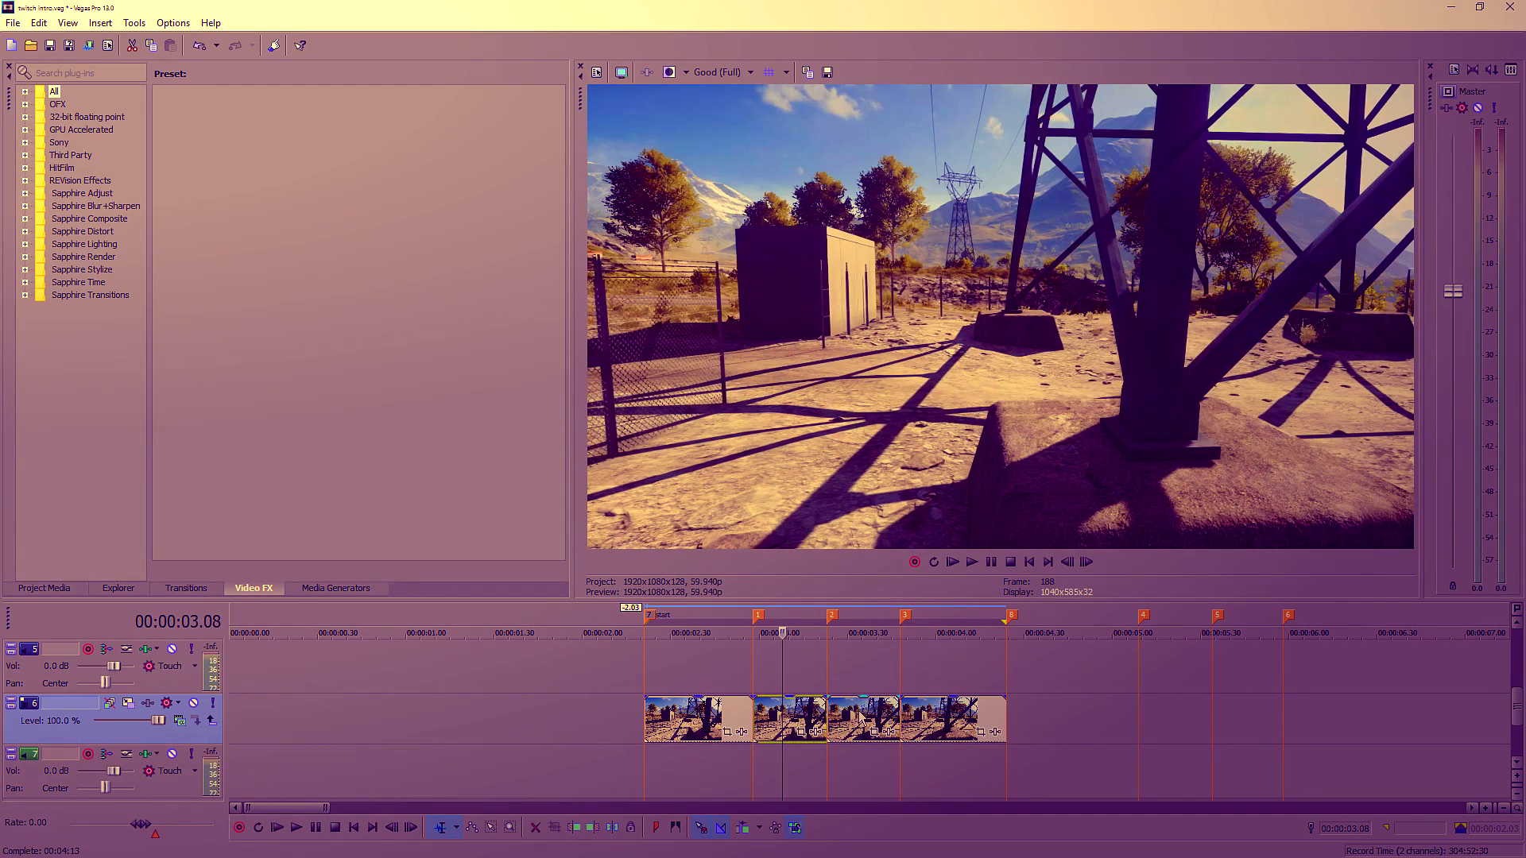
pyautogui.click(862, 715)
pyautogui.click(804, 738)
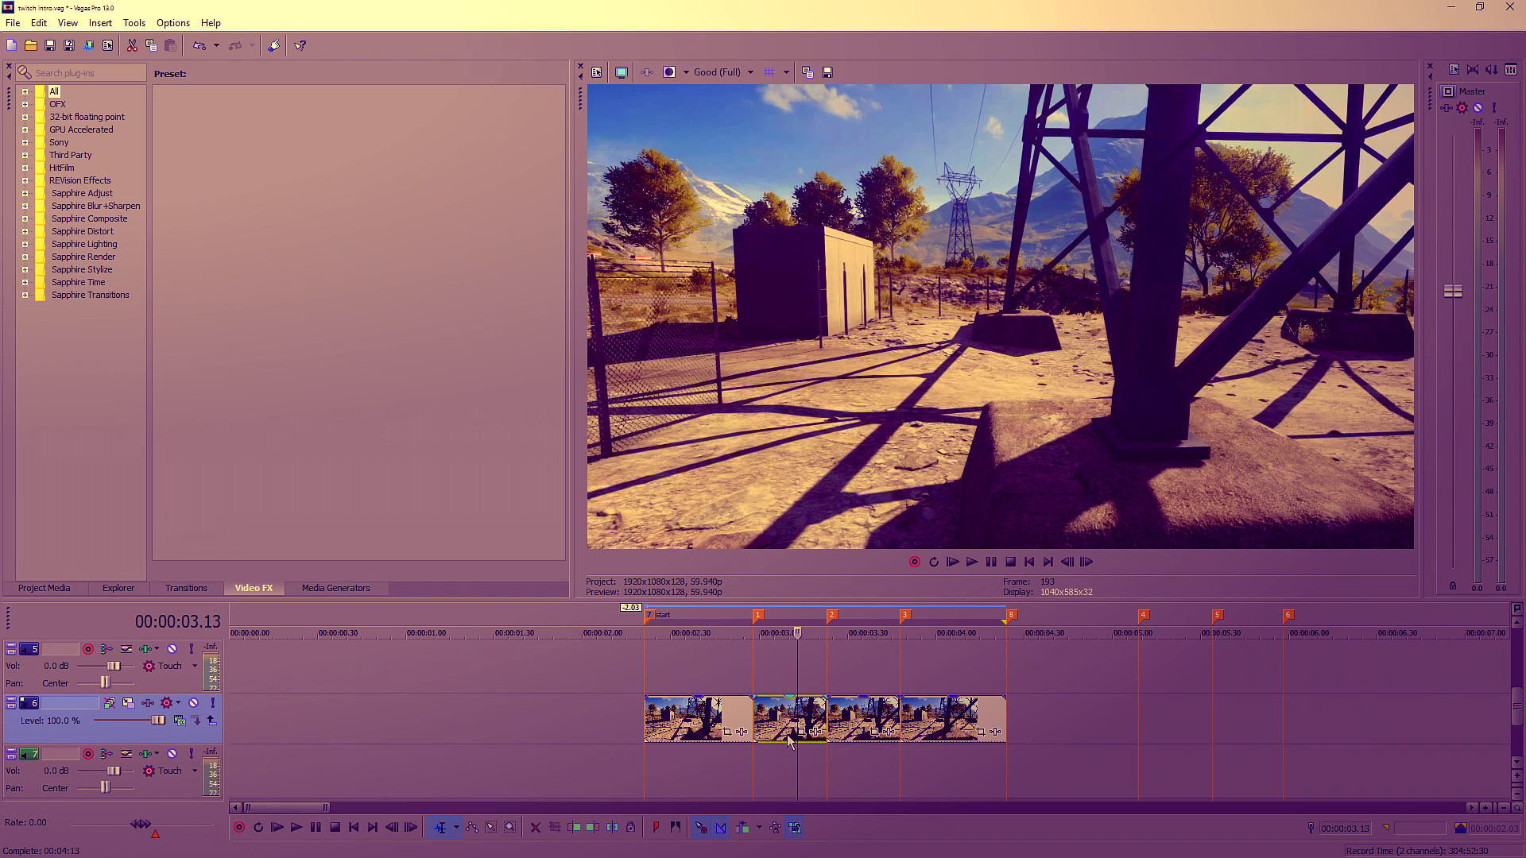
pyautogui.click(663, 710)
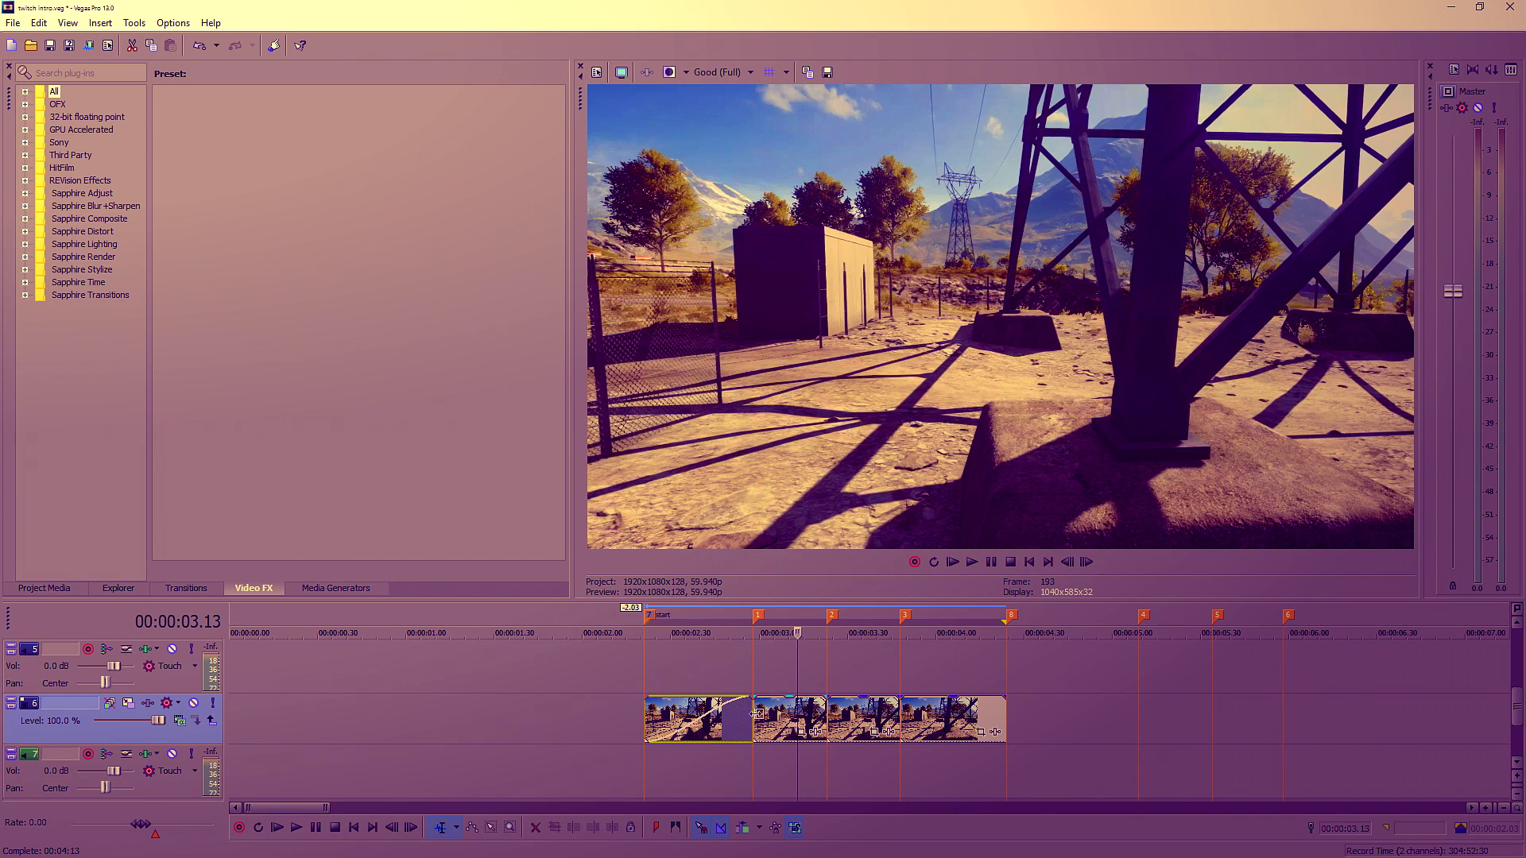
pyautogui.moveTo(1006, 695); pyautogui.dragTo(903, 697)
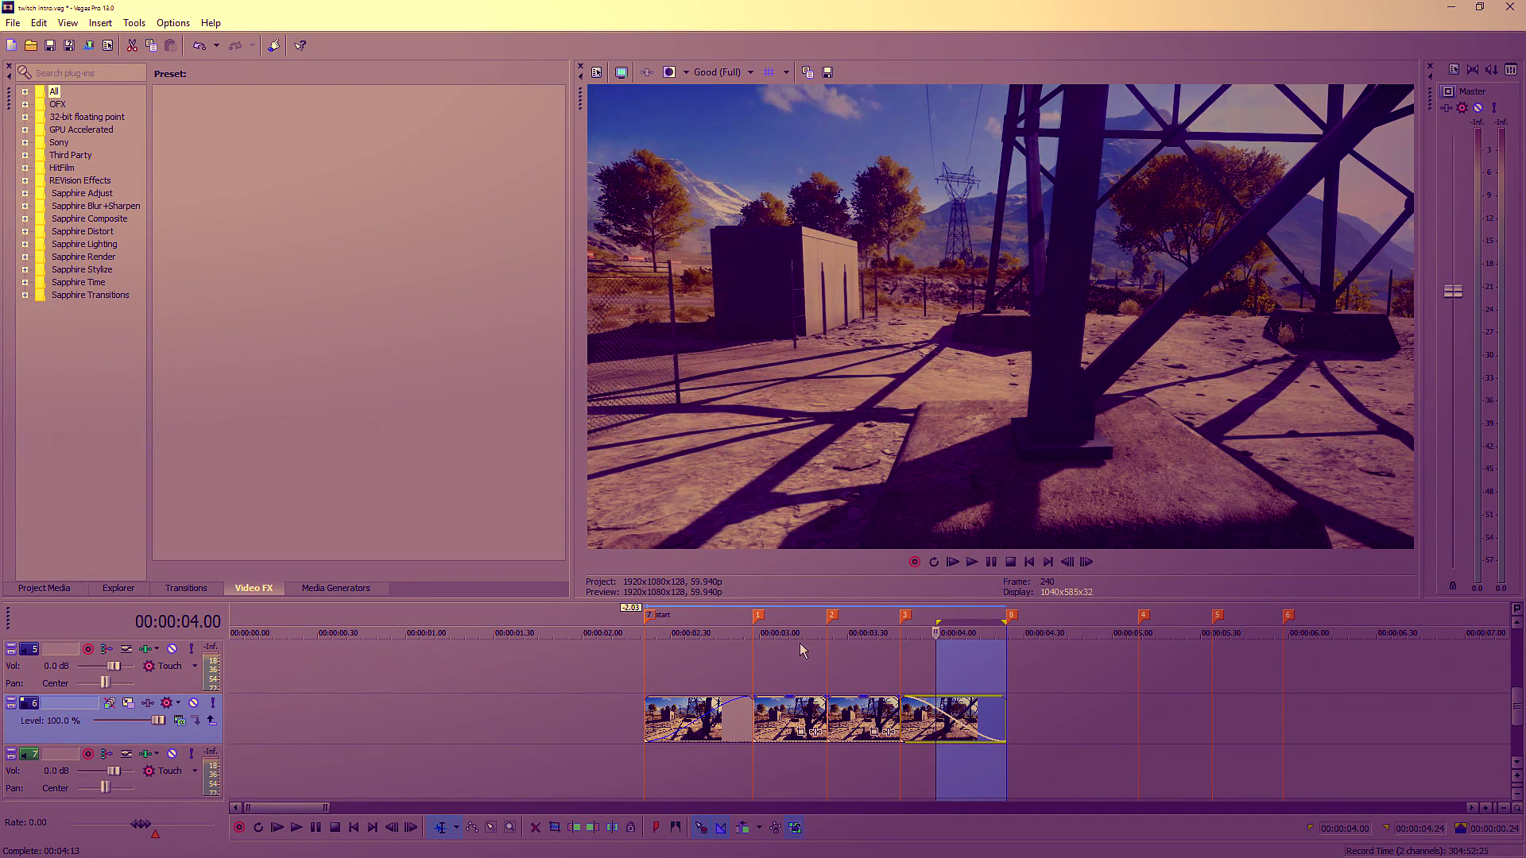
pyautogui.doubleClick(676, 628)
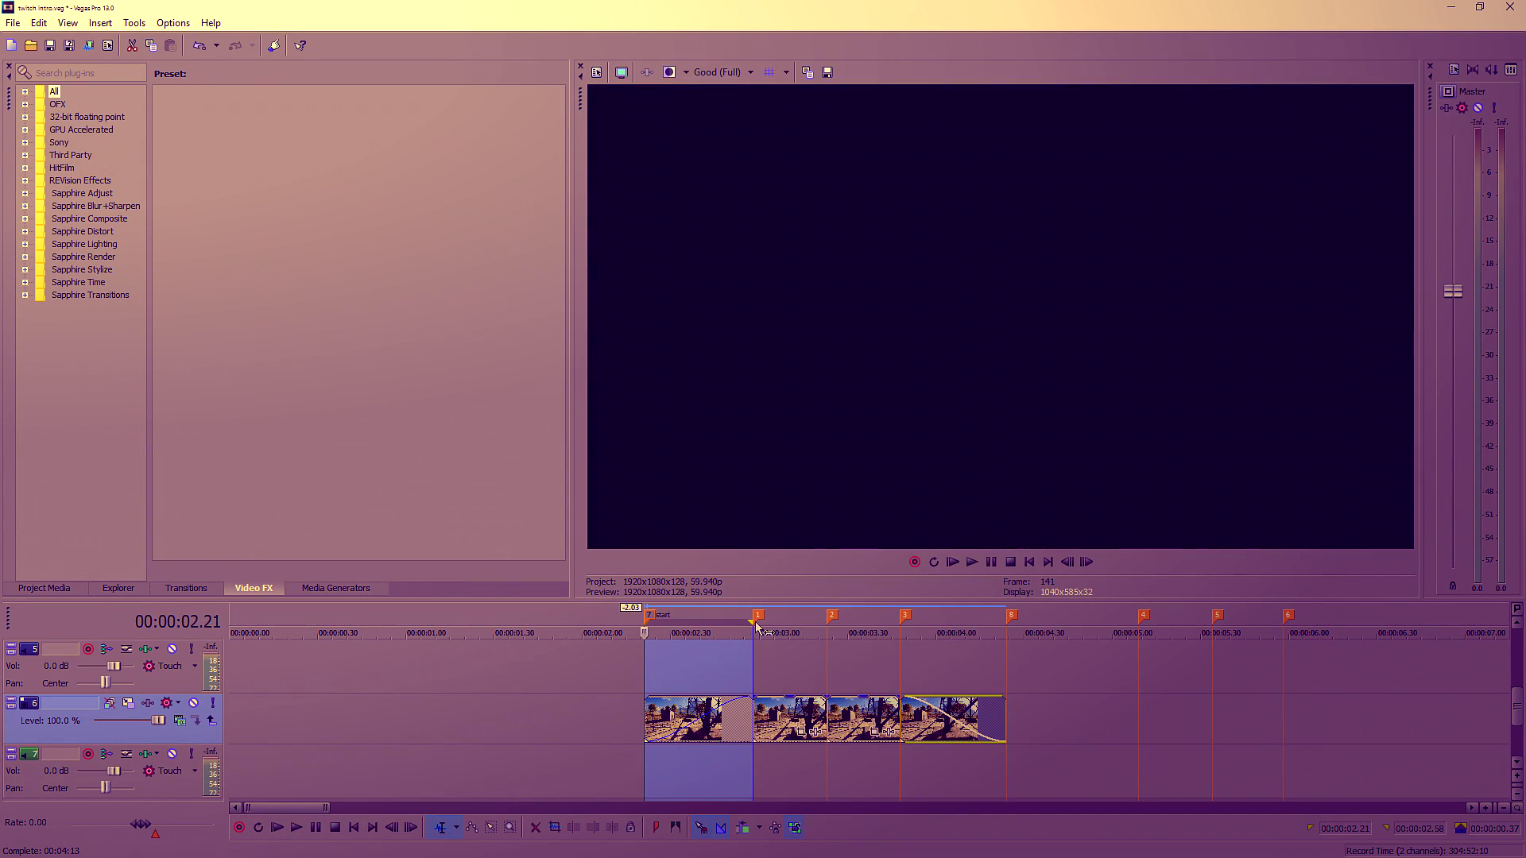
pyautogui.click(751, 622)
pyautogui.moveTo(751, 622); pyautogui.dragTo(1006, 622)
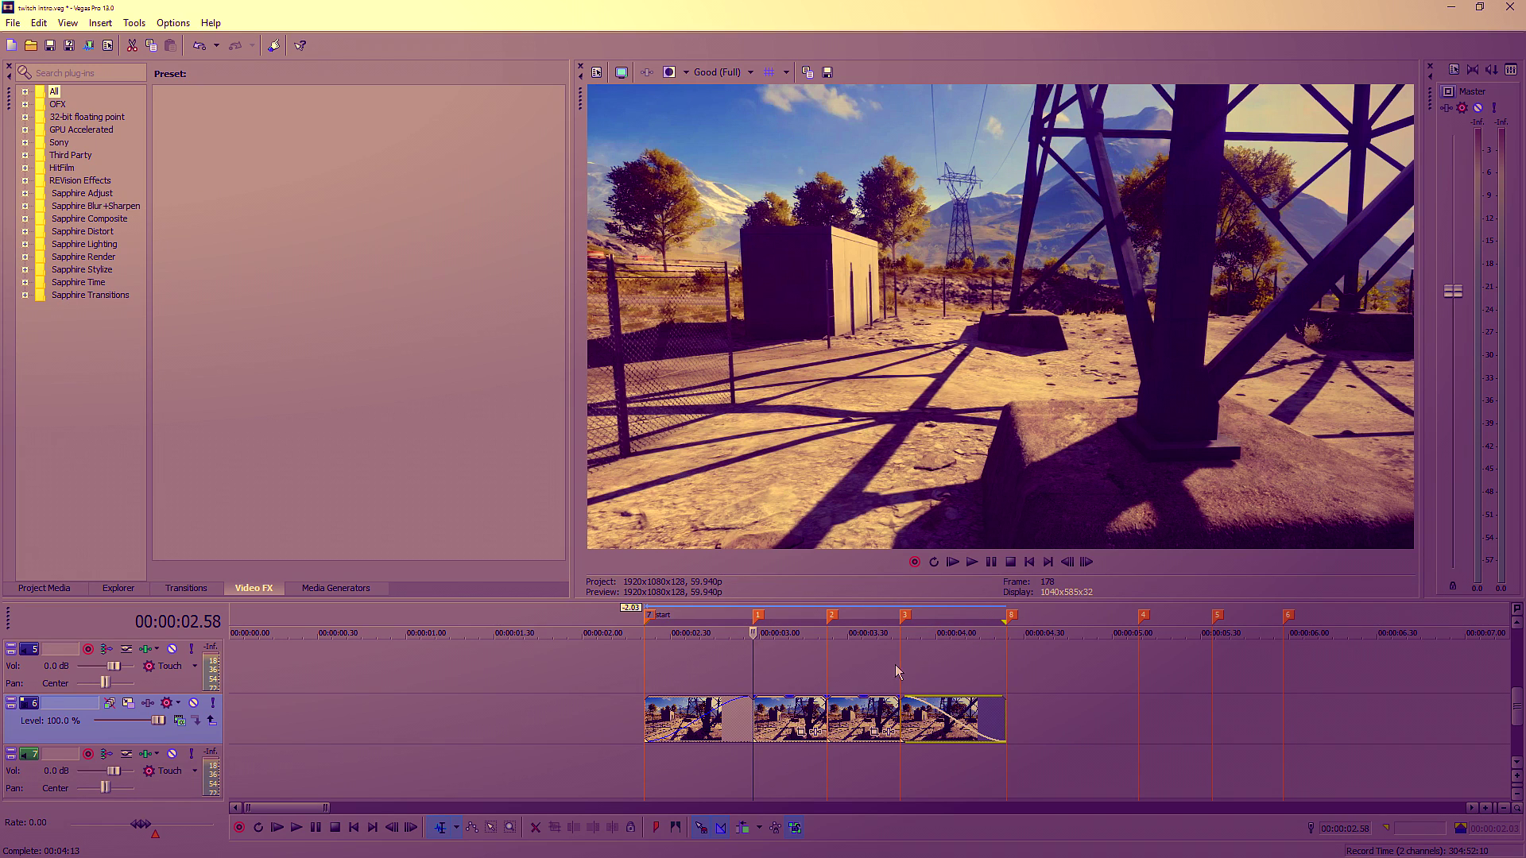
pyautogui.click(785, 715)
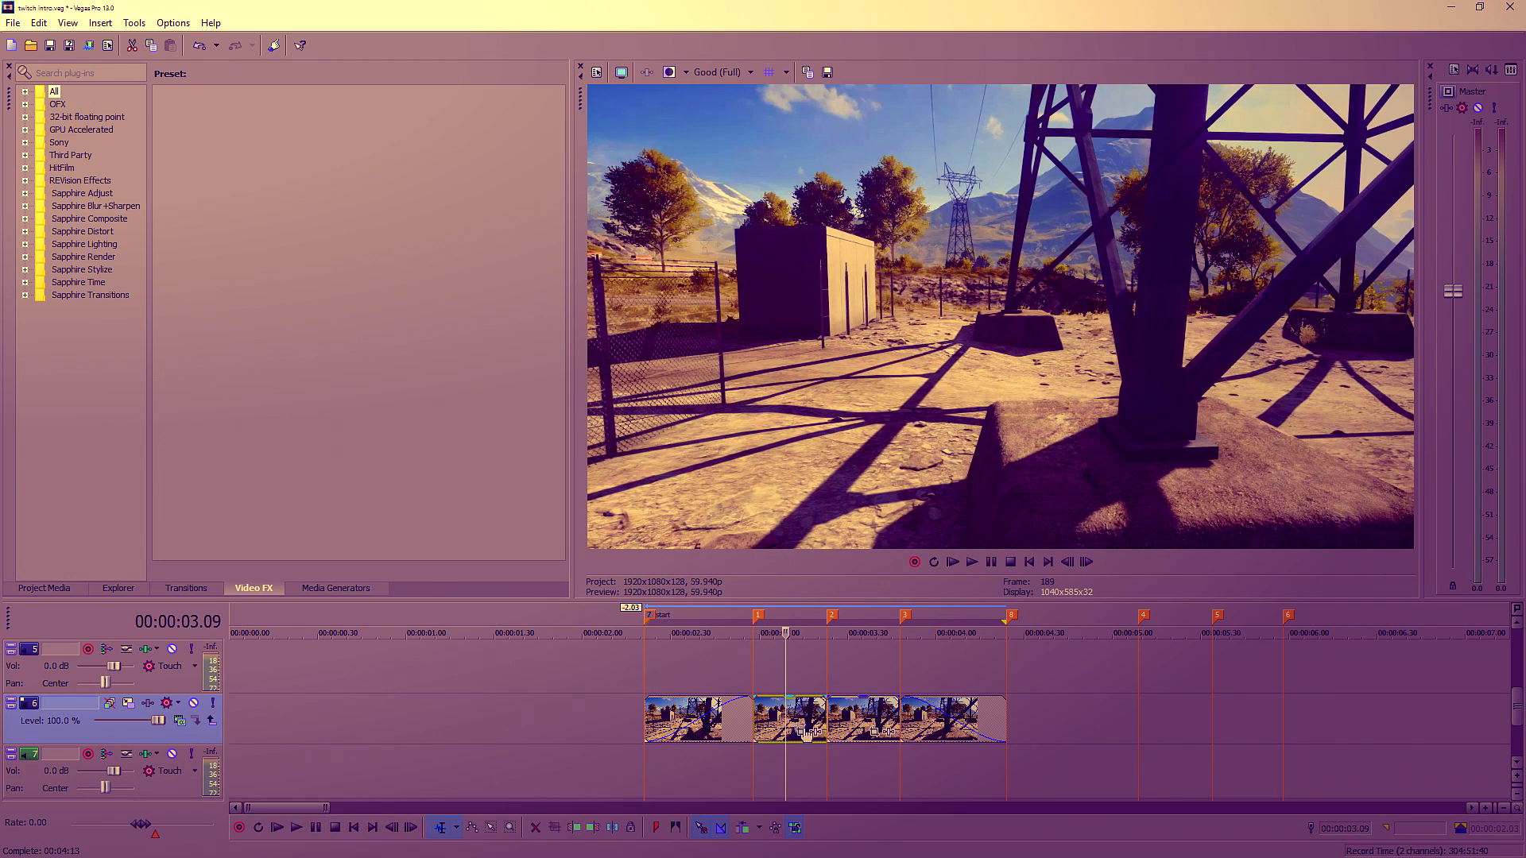
pyautogui.click(803, 732)
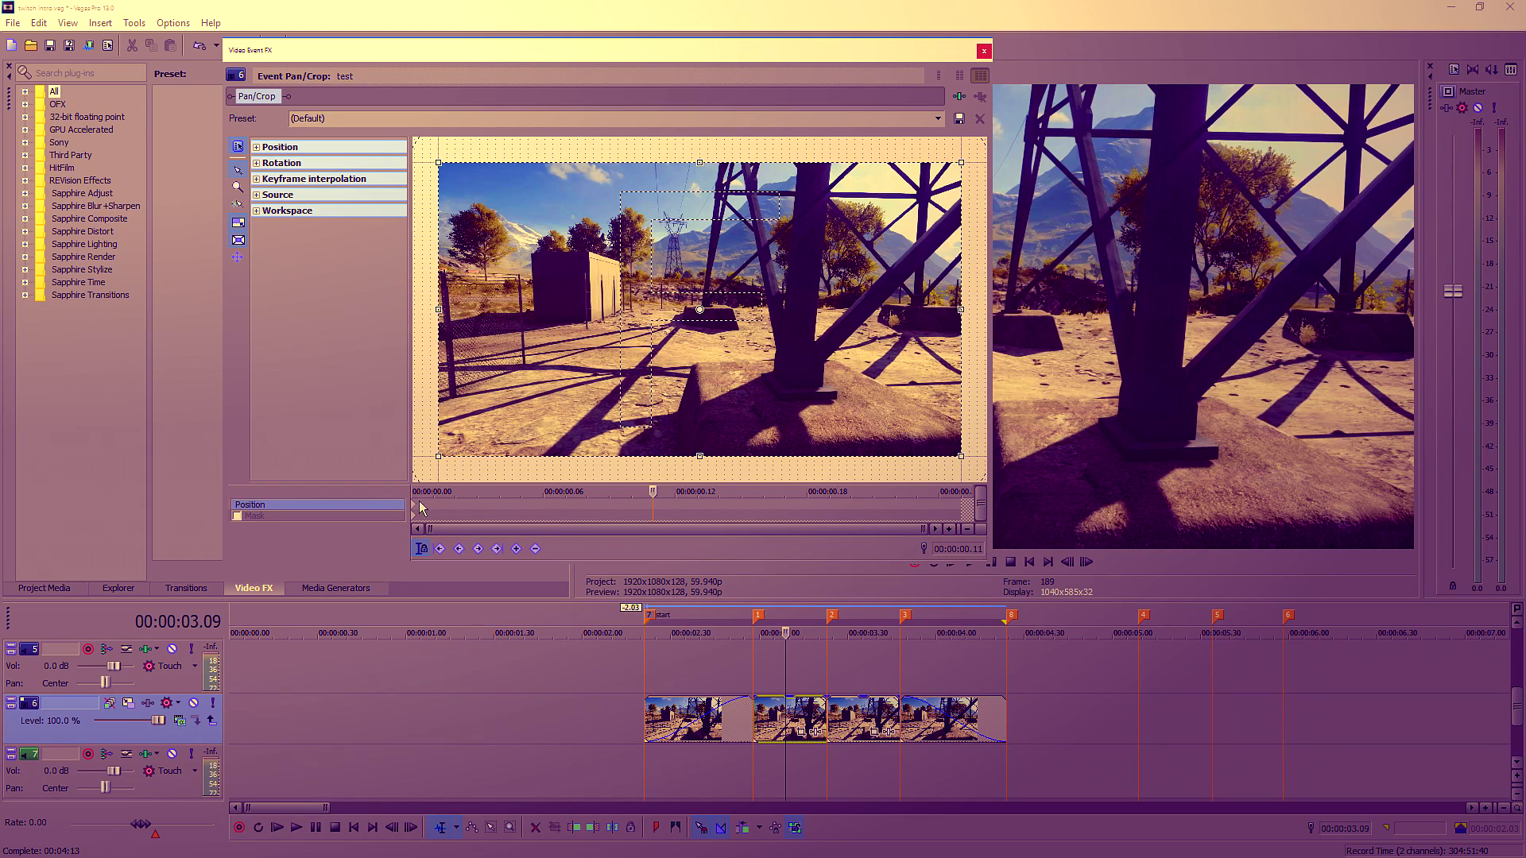
# Add a slightly zoomed-in Pan/Crop keyframe at 0.02 by shrinking the crop frame's corner
pyautogui.click(422, 509)
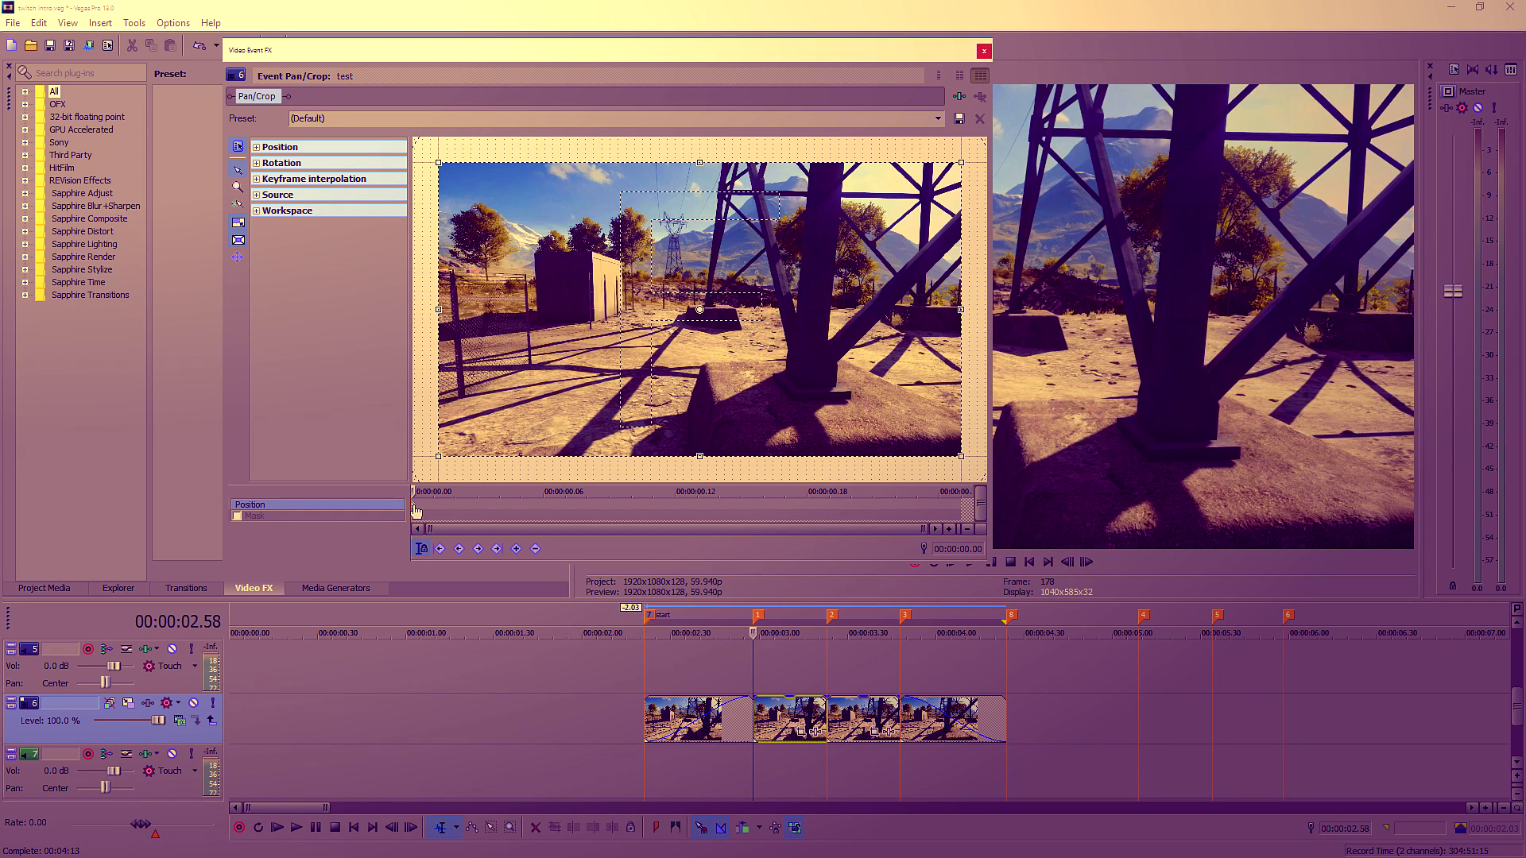
pyautogui.press('Right')
pyautogui.press('Right')
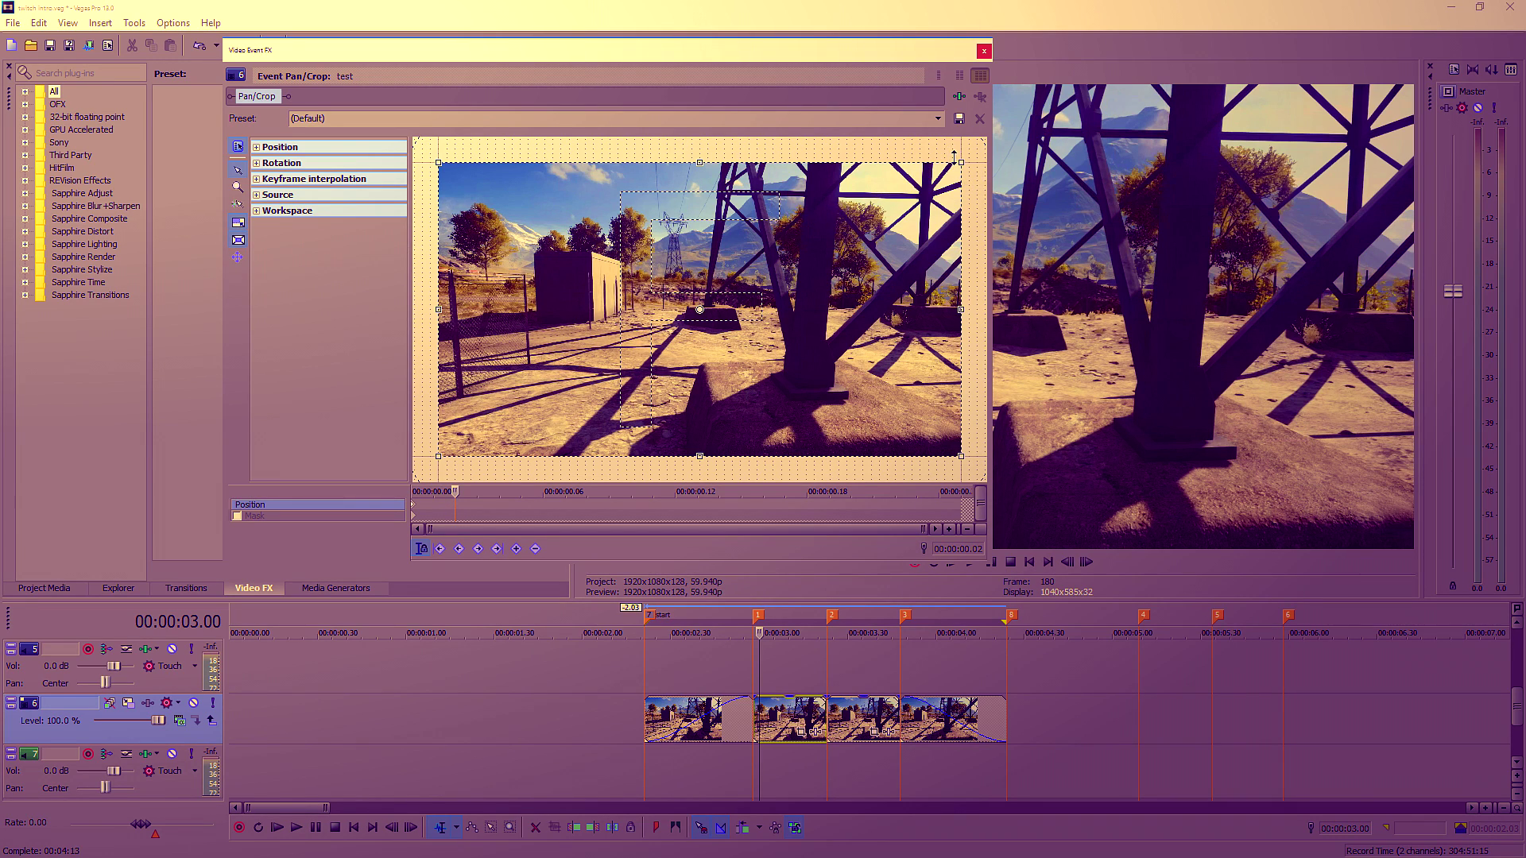
pyautogui.moveTo(960, 162); pyautogui.dragTo(949, 178)
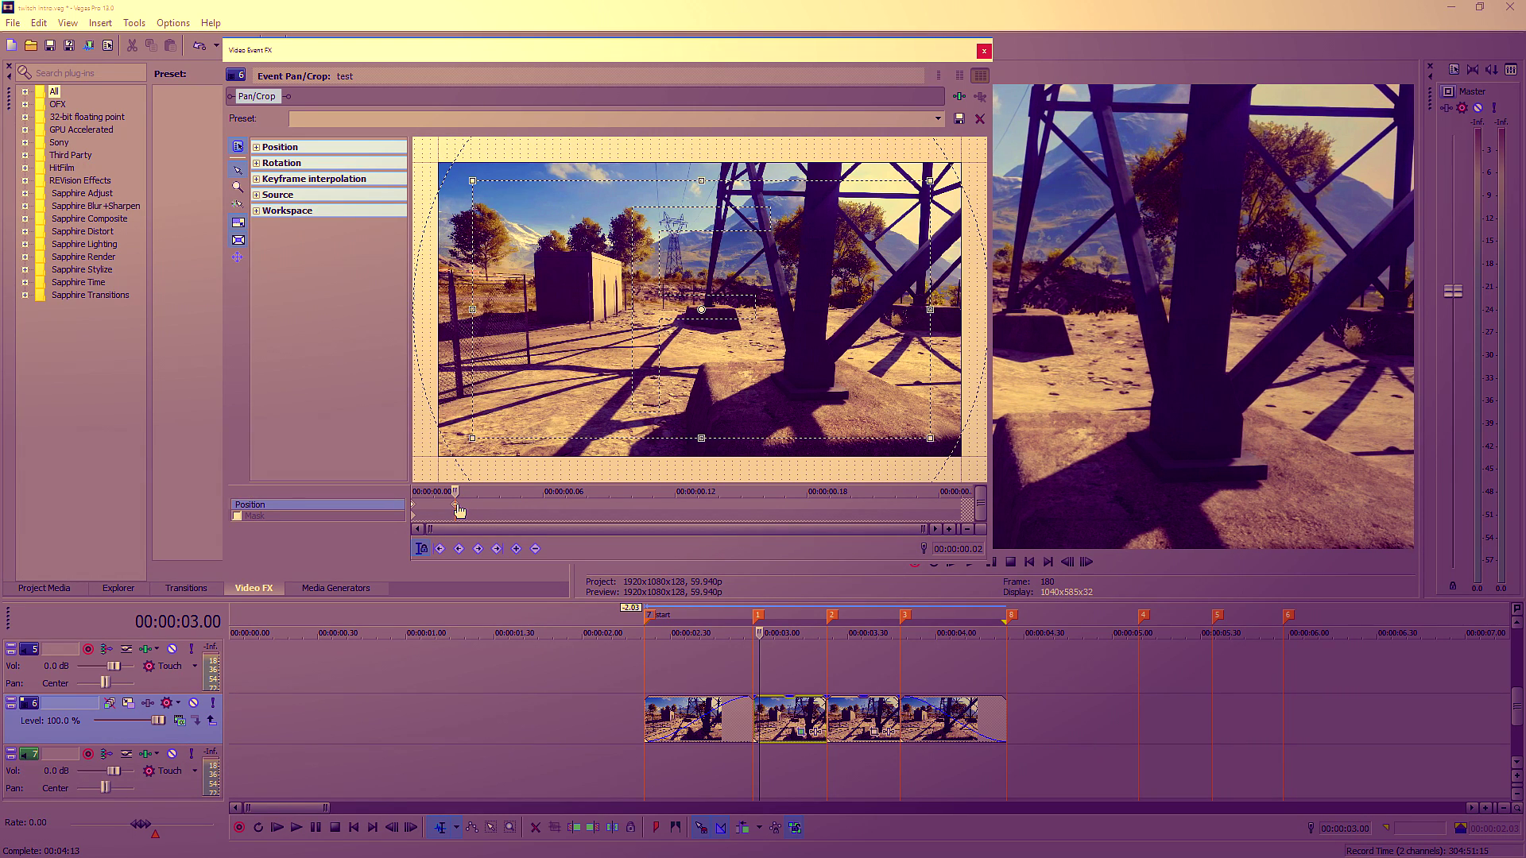
pyautogui.rightClick(515, 405)
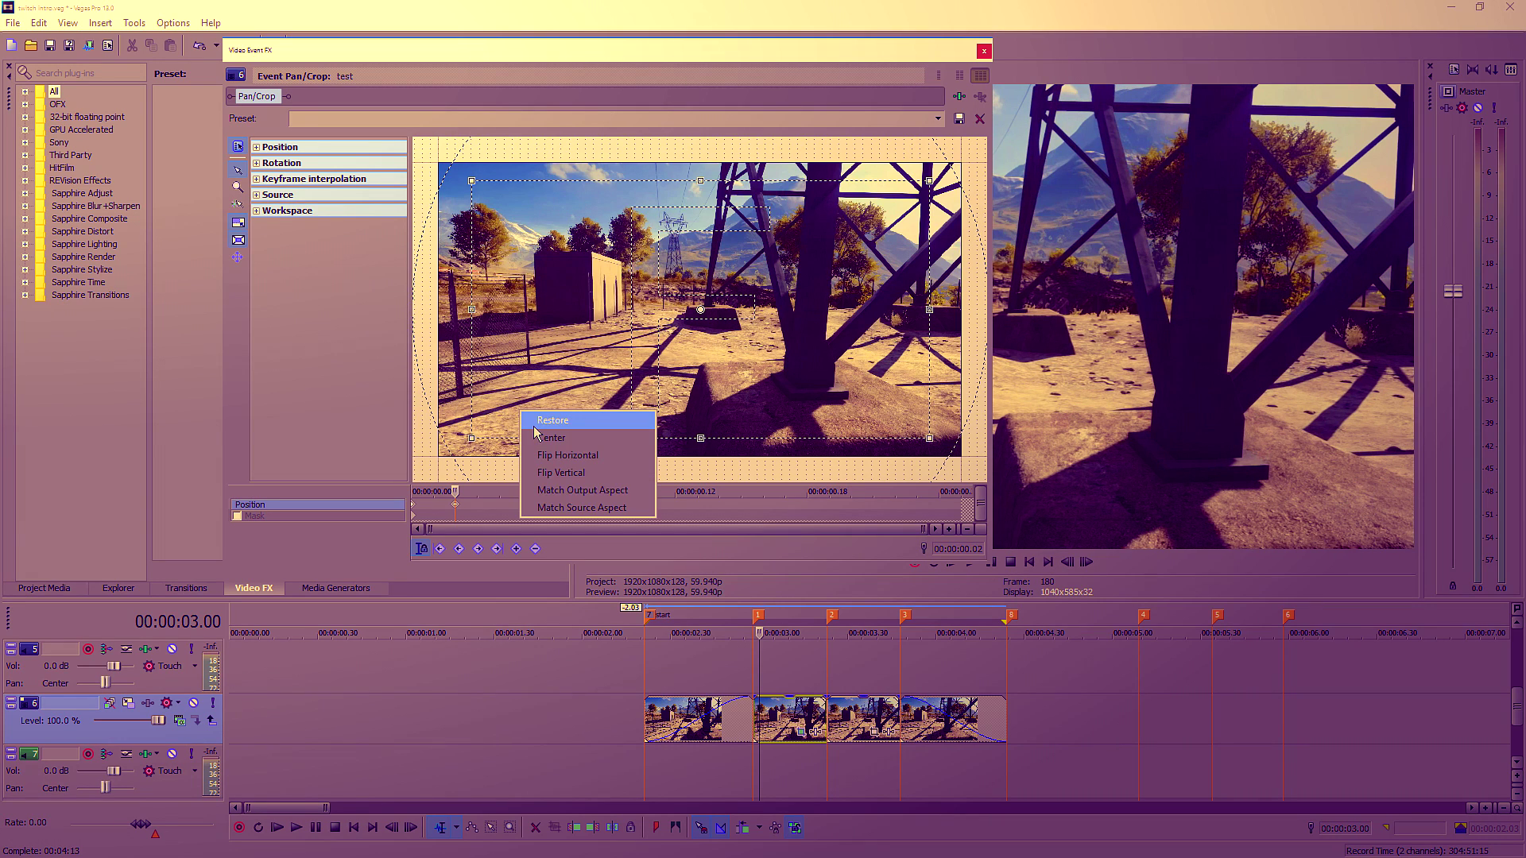
pyautogui.click(534, 417)
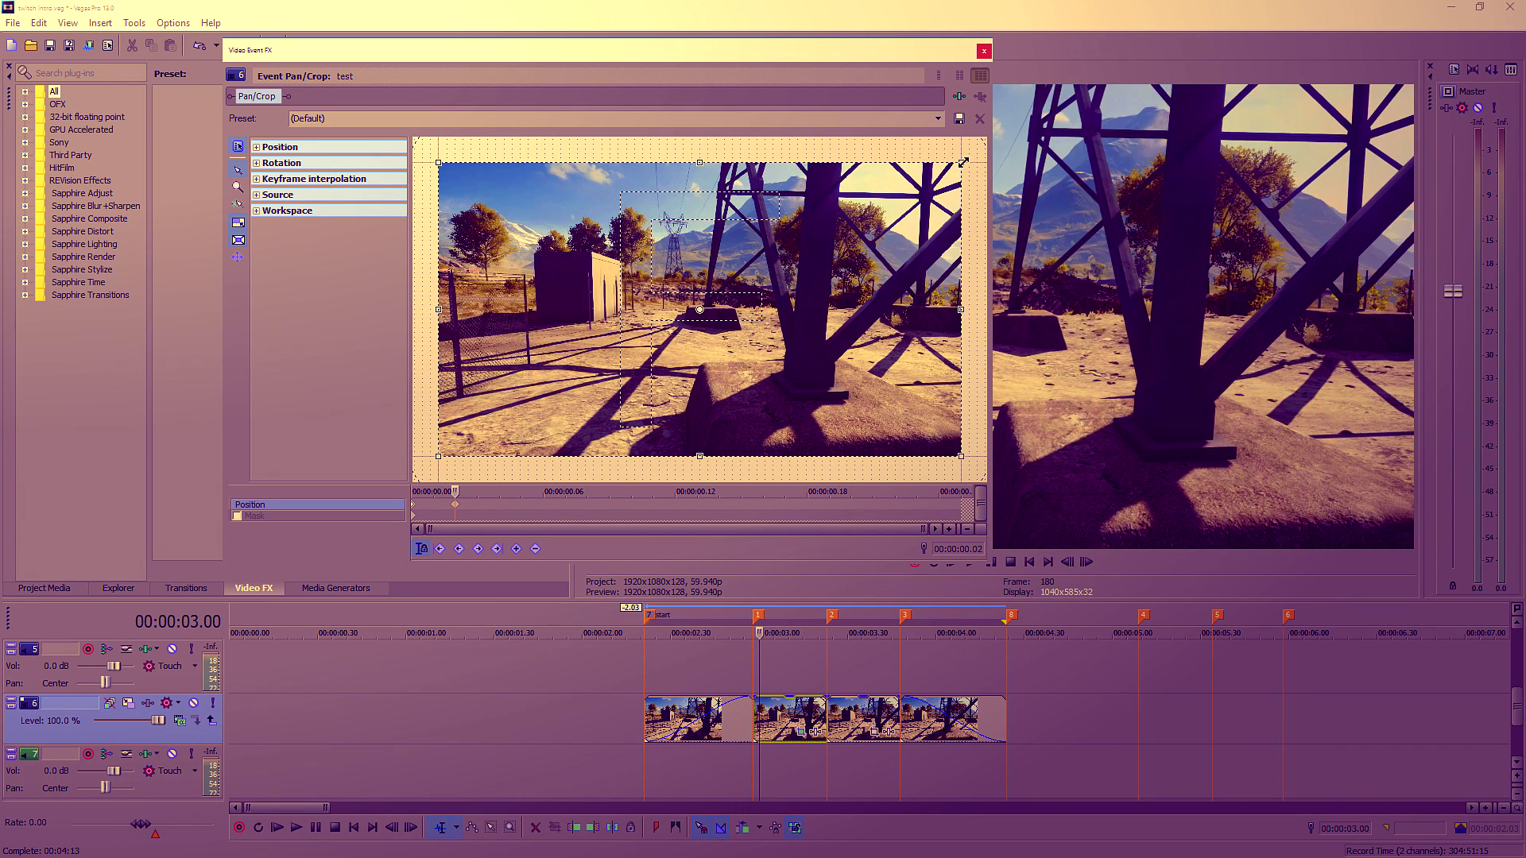
pyautogui.moveTo(961, 165); pyautogui.dragTo(949, 179)
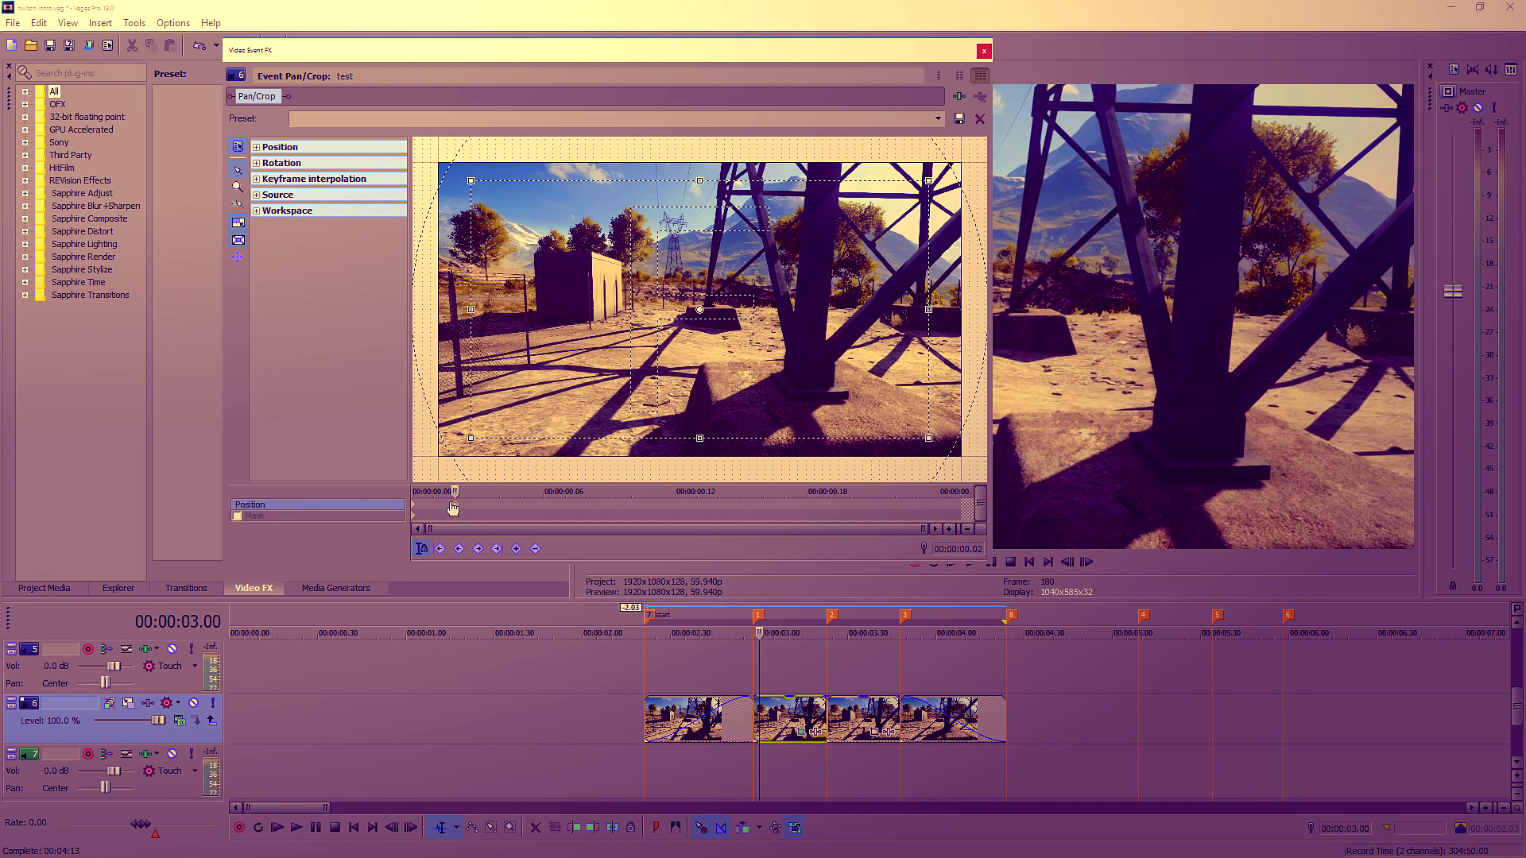
pyautogui.click(479, 511)
pyautogui.press('Right')
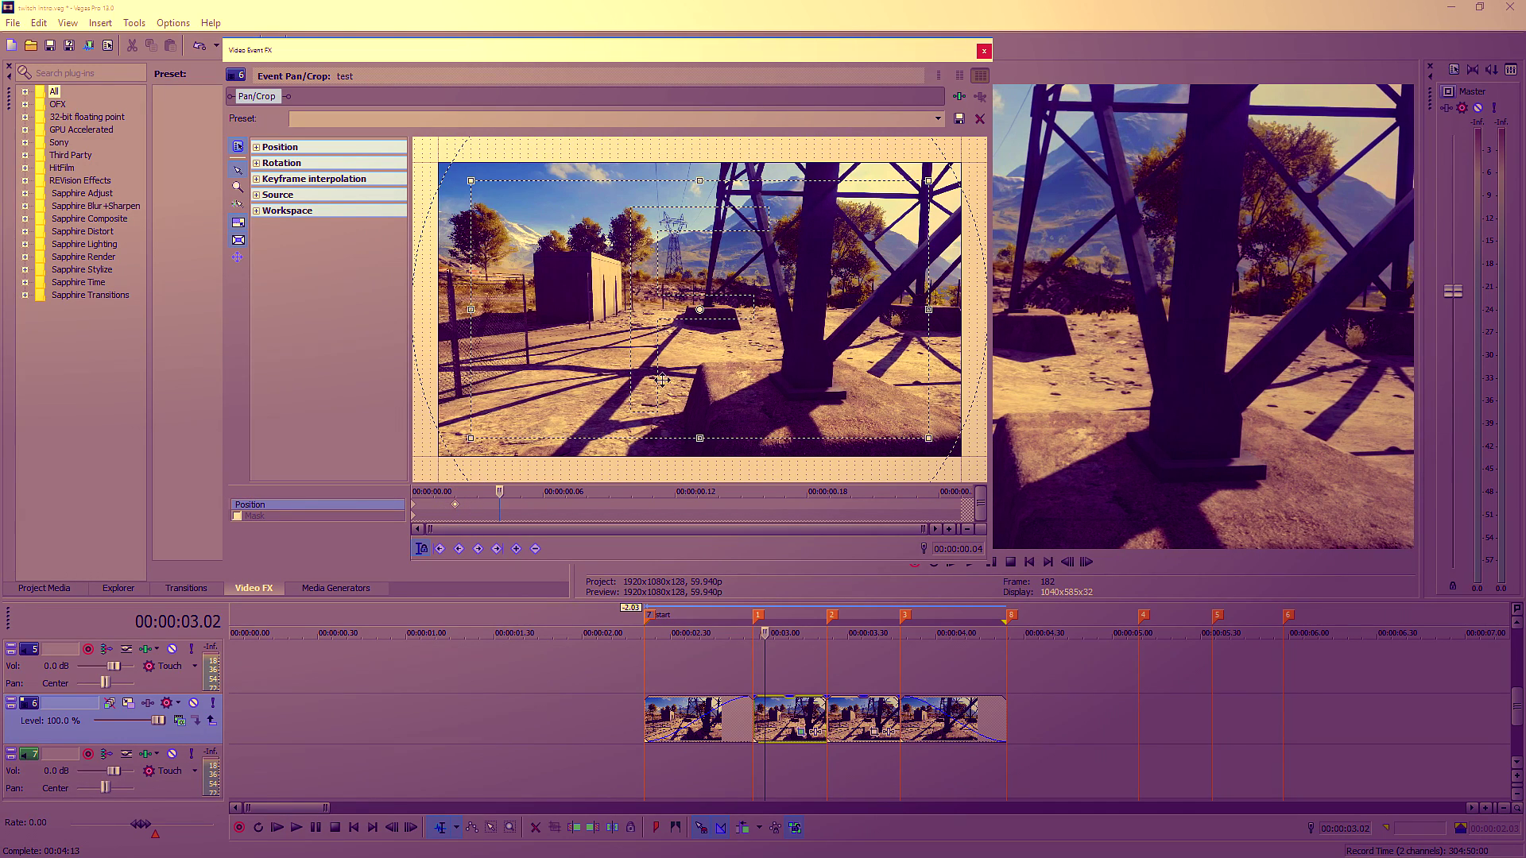
pyautogui.click(458, 511)
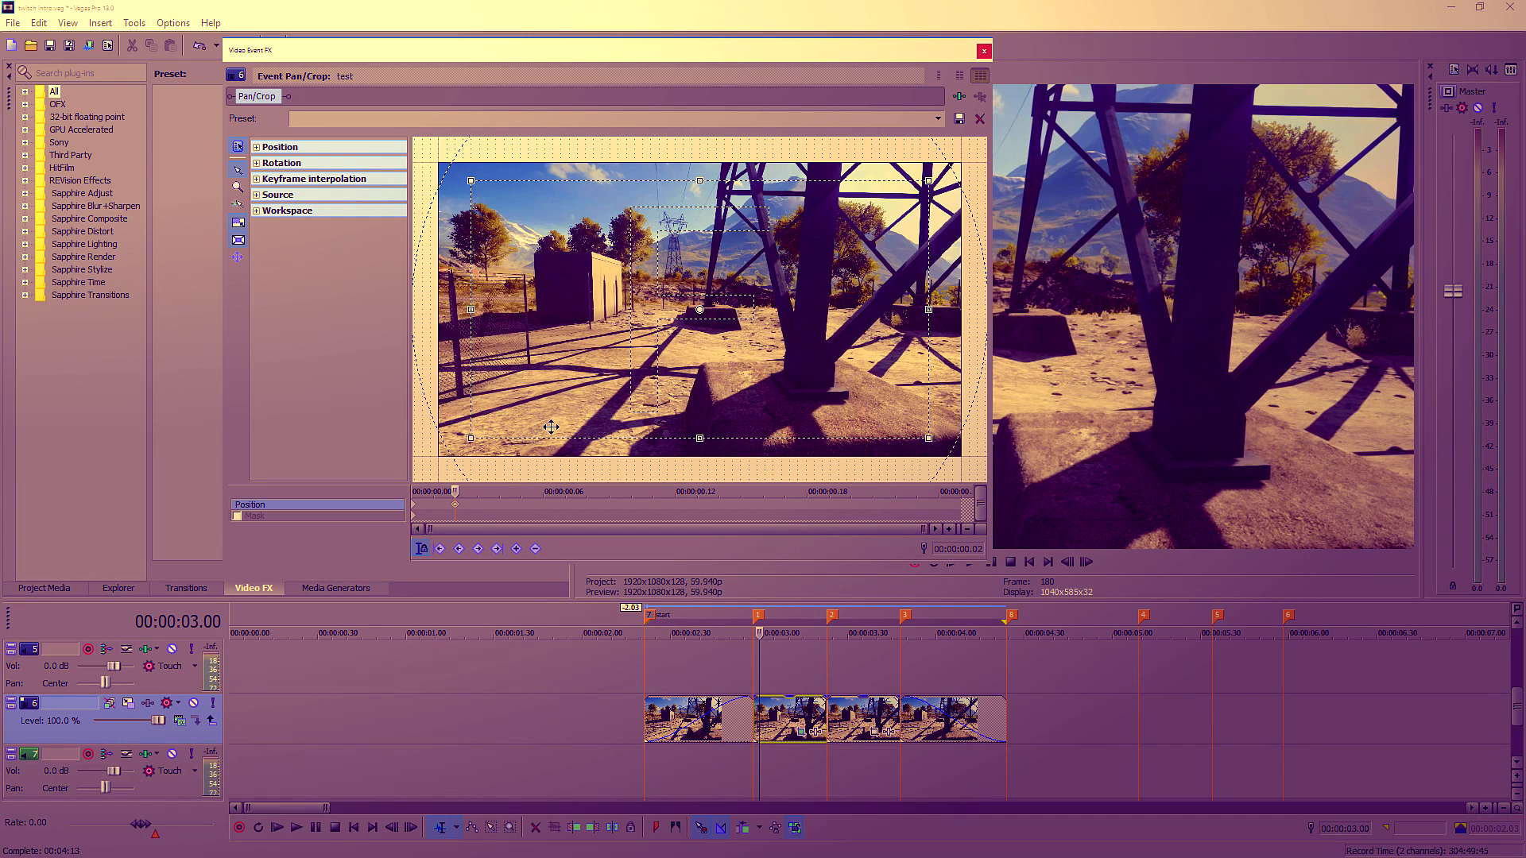
# Add offset Pan/Crop keyframes every two frames, restoring the full image at 0.19
pyautogui.moveTo(777, 389); pyautogui.dragTo(803, 399)
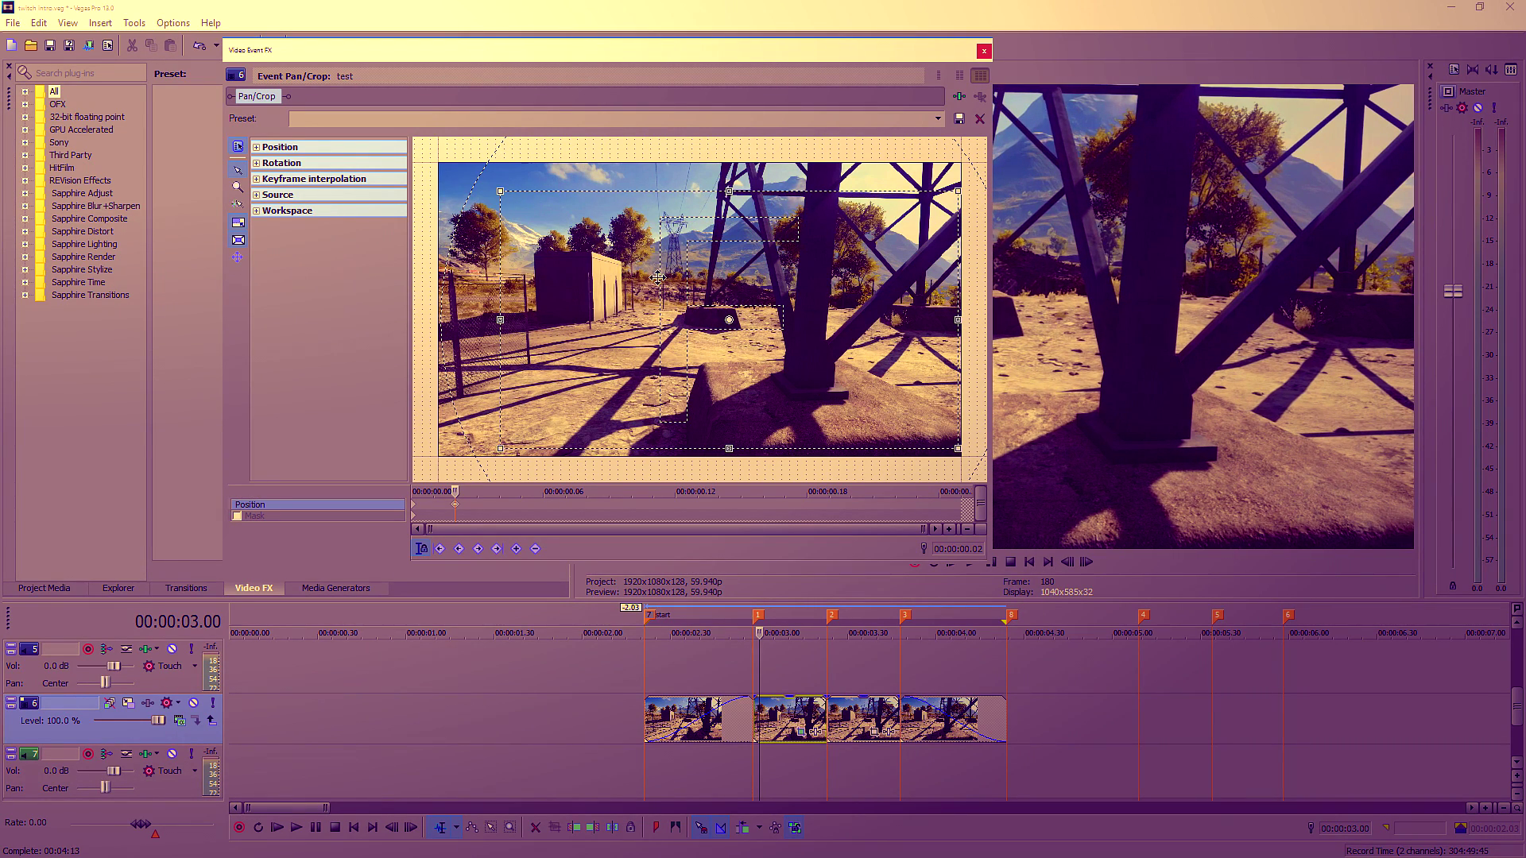
pyautogui.press('Right')
pyautogui.press('Right')
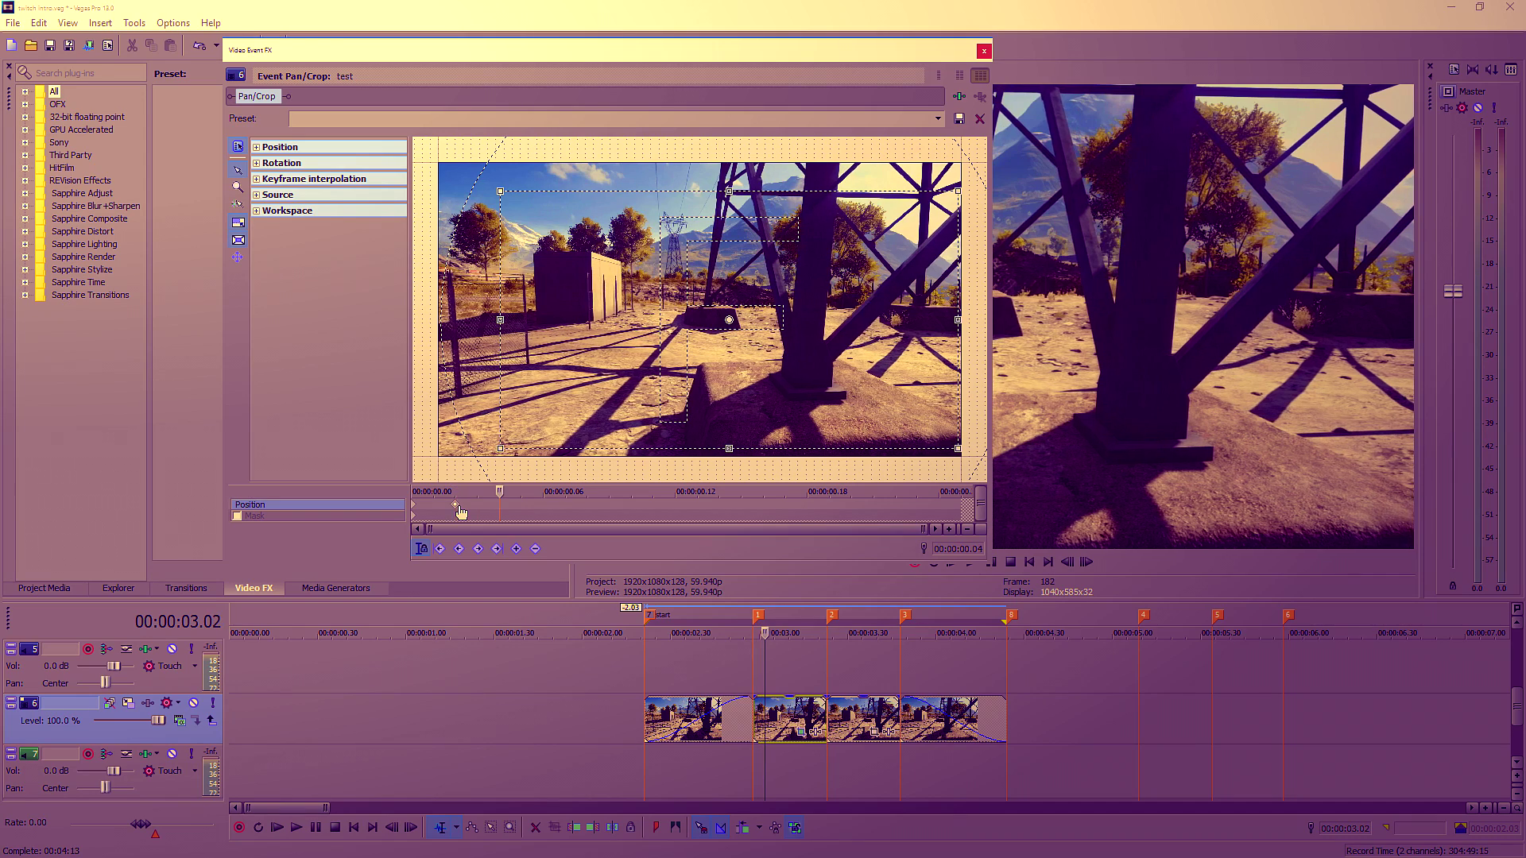
pyautogui.moveTo(787, 387); pyautogui.dragTo(739, 388)
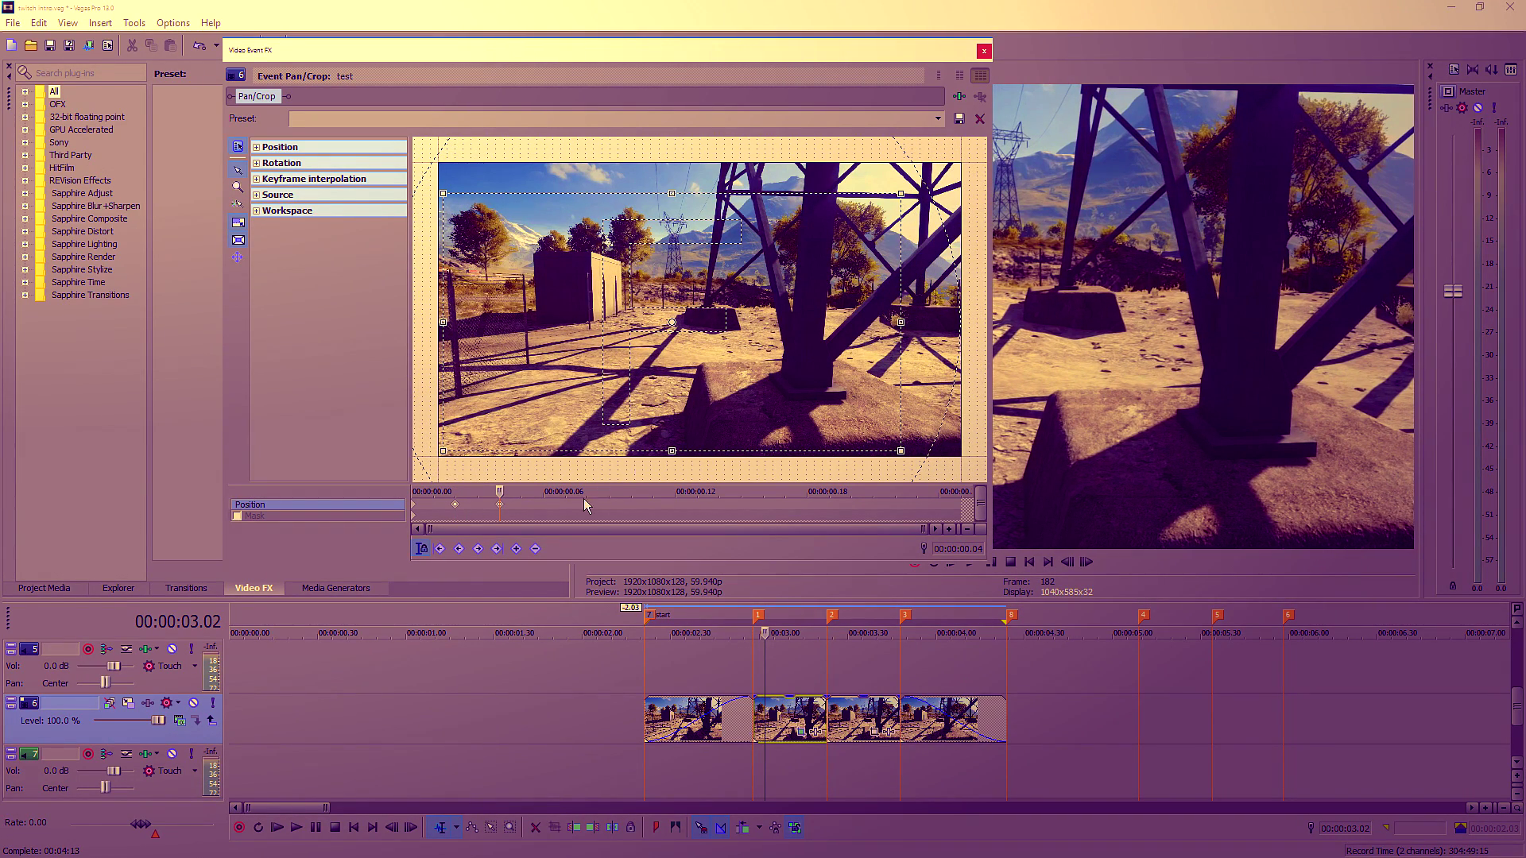
pyautogui.press('Right')
pyautogui.press('Right')
pyautogui.moveTo(739, 380); pyautogui.dragTo(802, 391)
pyautogui.press('Right')
pyautogui.press('Right')
pyautogui.press('Right')
pyautogui.press('Right')
pyautogui.press('Right')
pyautogui.press('Right')
pyautogui.press('Right')
pyautogui.press('Right')
pyautogui.press('Right')
pyautogui.press('Right')
pyautogui.press('Right')
pyautogui.press('Right')
pyautogui.press('Right')
pyautogui.rightClick(870, 360)
pyautogui.click(887, 356)
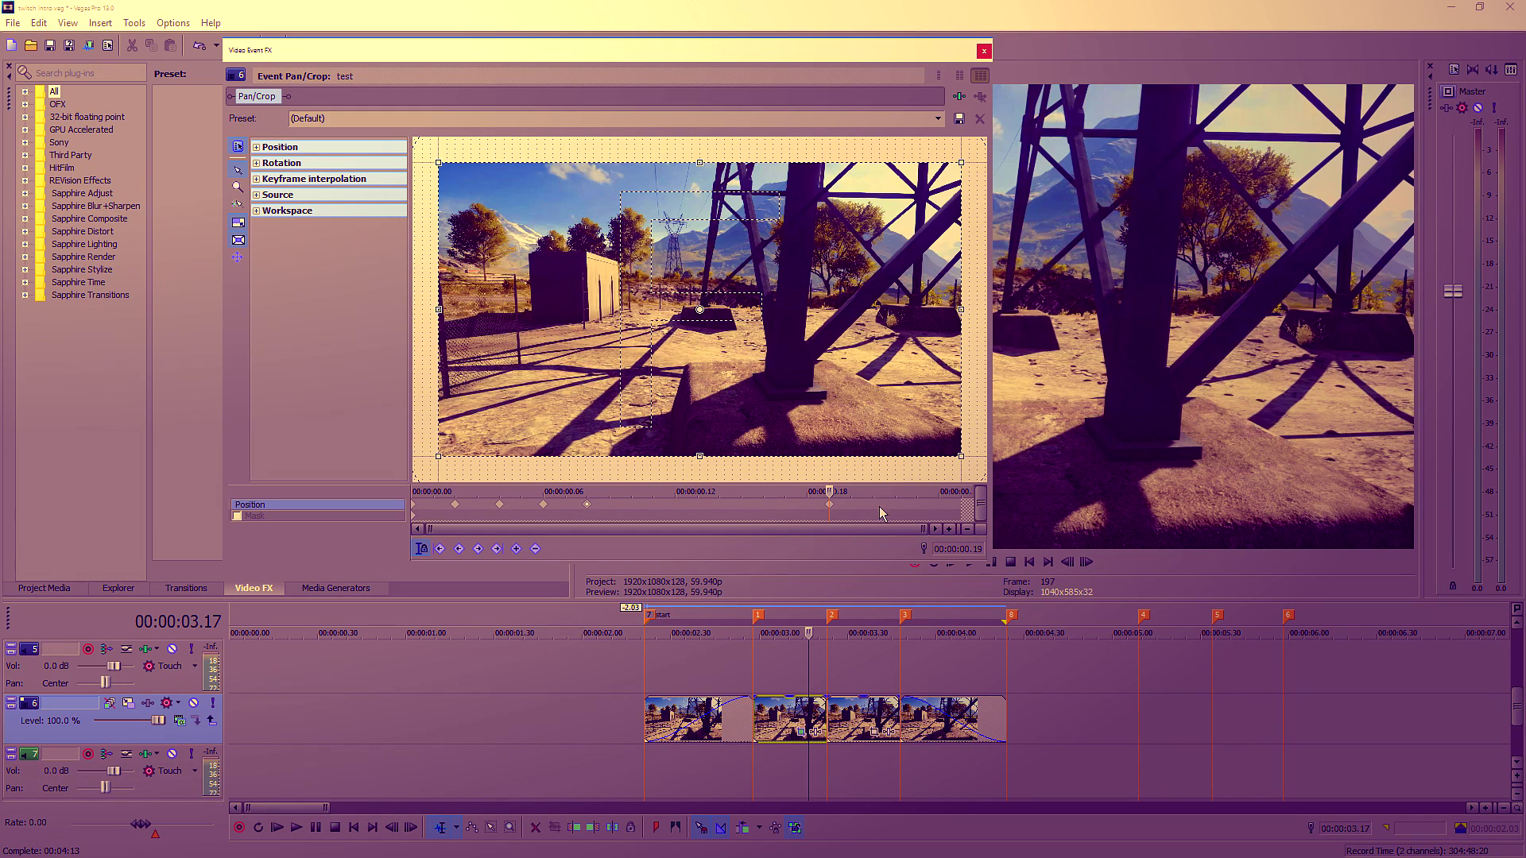
# Rewind through the shake keyframes and close the Pan/Crop window
pyautogui.moveTo(880, 512); pyautogui.dragTo(386, 513)
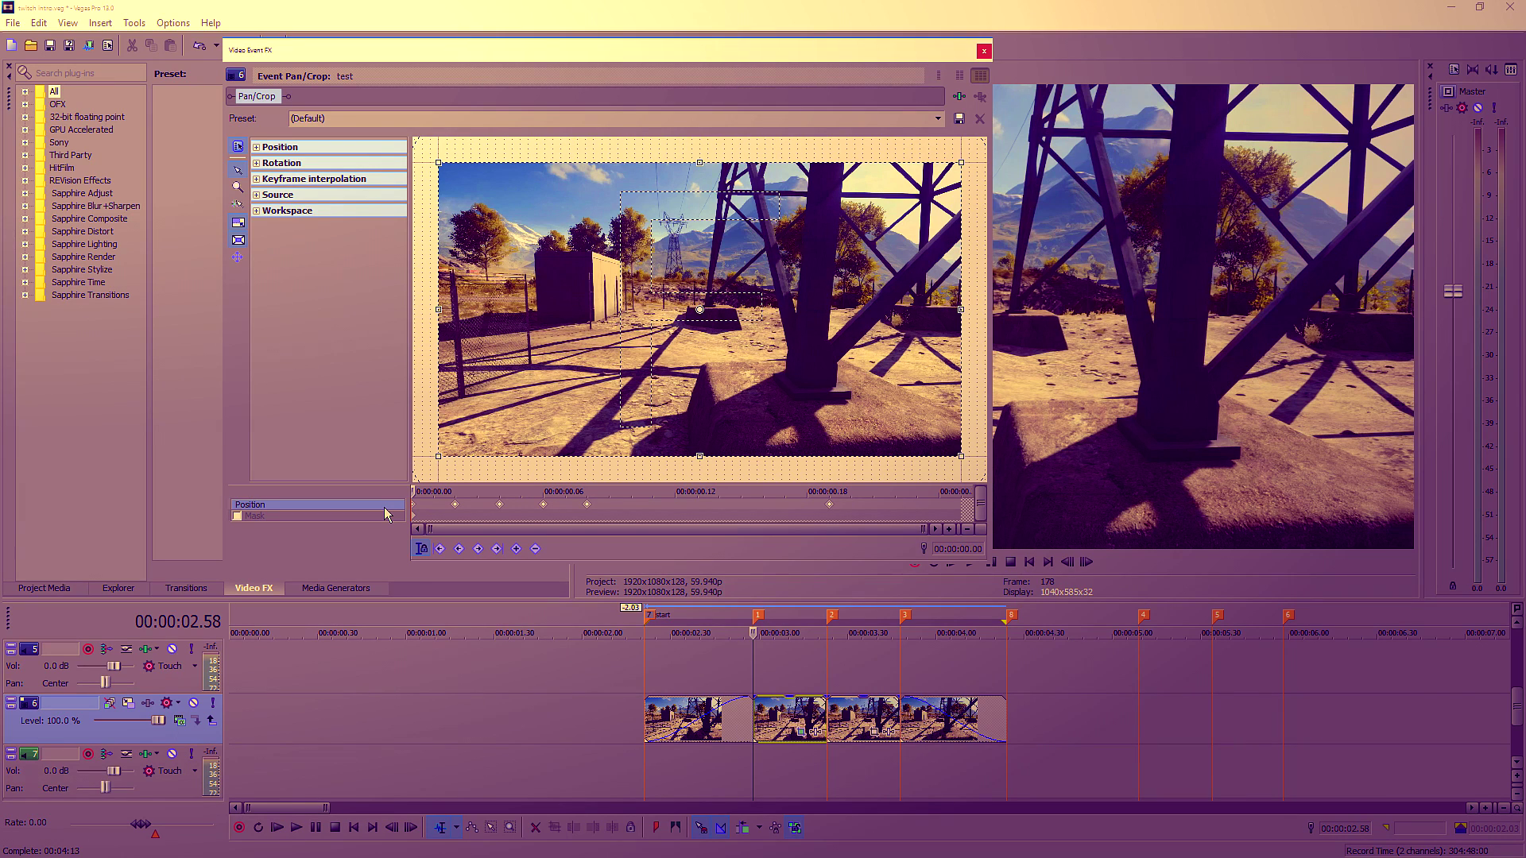
pyautogui.click(984, 50)
pyautogui.click(874, 730)
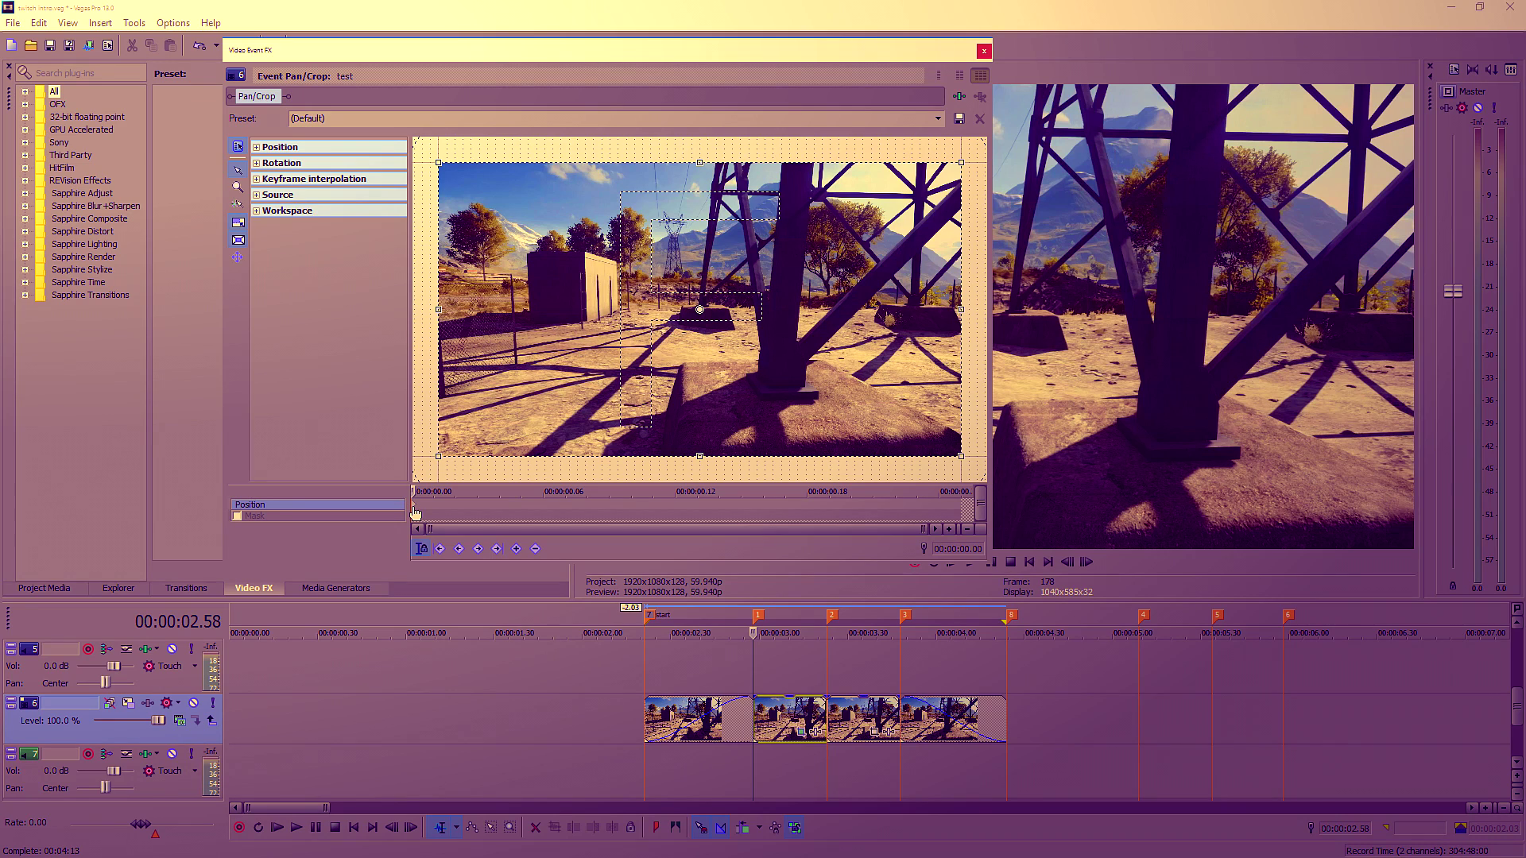
pyautogui.hotkey('ctrl', 'Right')
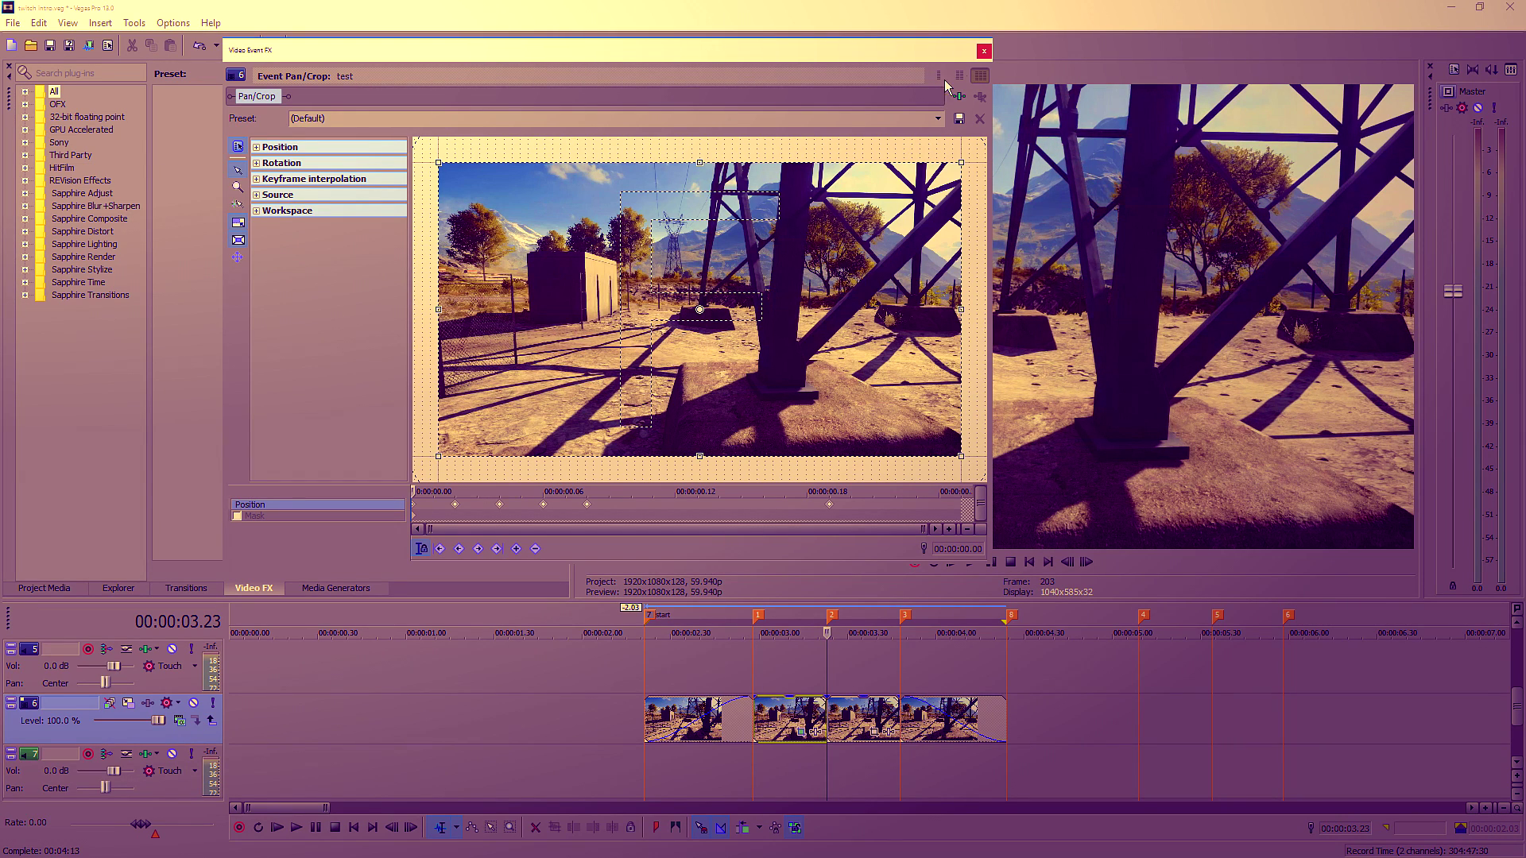
pyautogui.click(984, 50)
# Preview playback from about 2.79 s, then return the playhead to marker 1 at 2.58
pyautogui.click(724, 616)
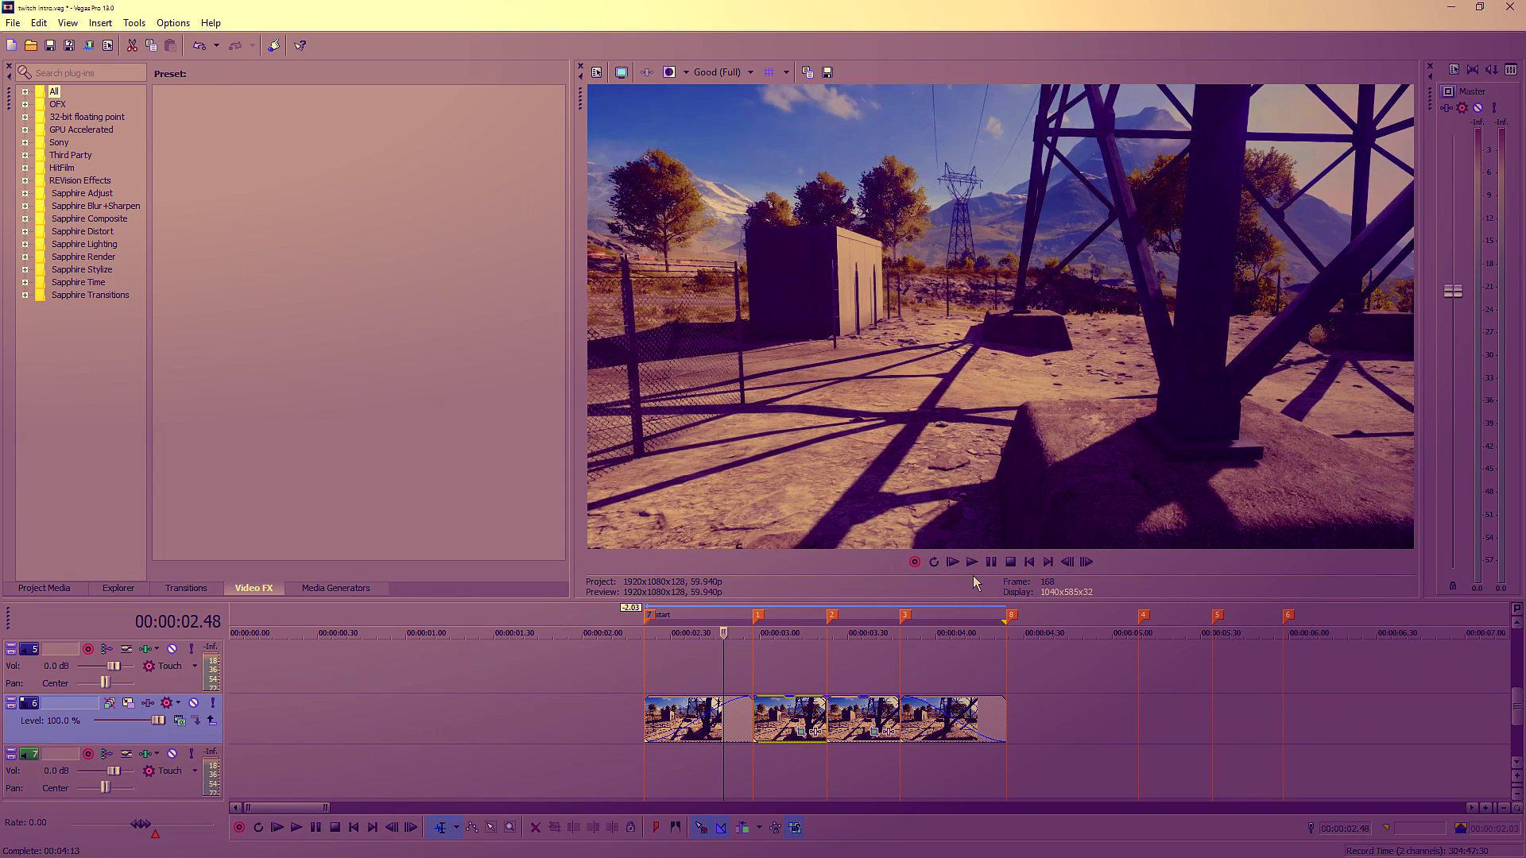
pyautogui.click(973, 564)
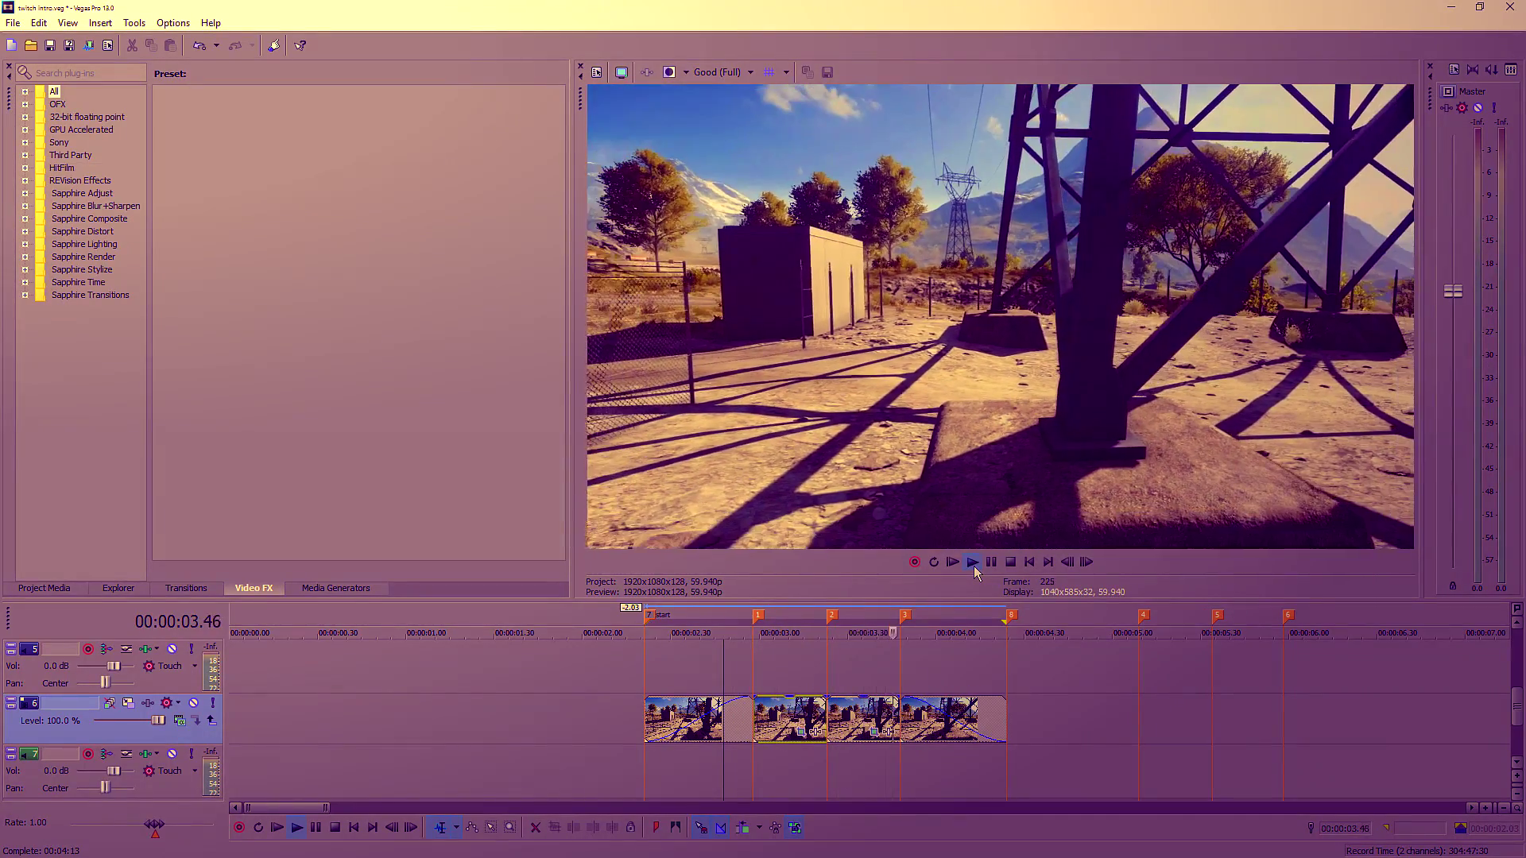
pyautogui.click(992, 563)
pyautogui.click(757, 616)
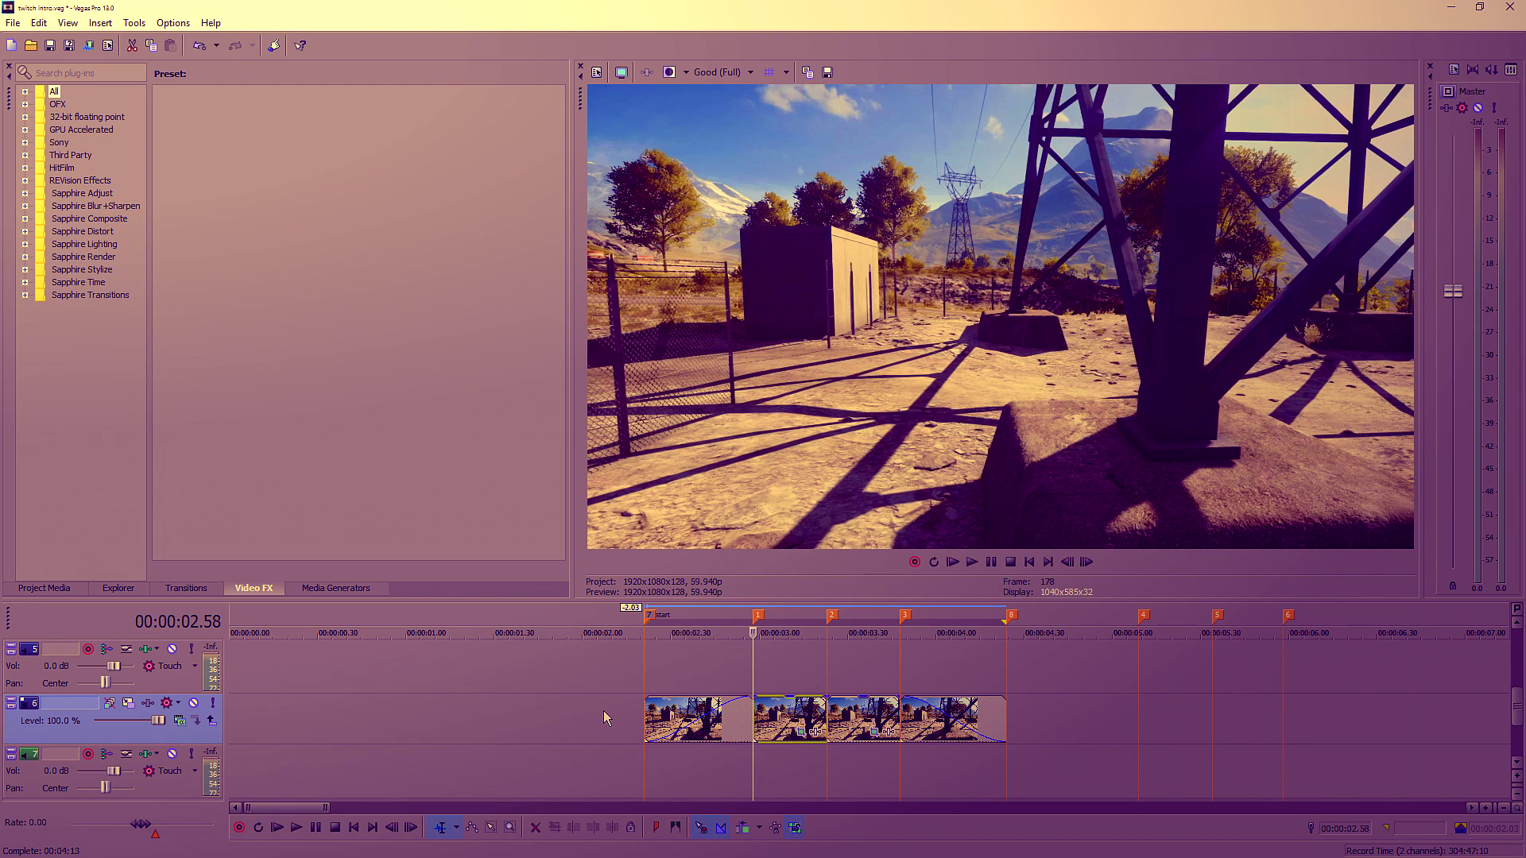
# In Project Properties, choose Anaglyphic (red/cyan) as the stereoscopic 3D mode and confirm
pyautogui.click(597, 72)
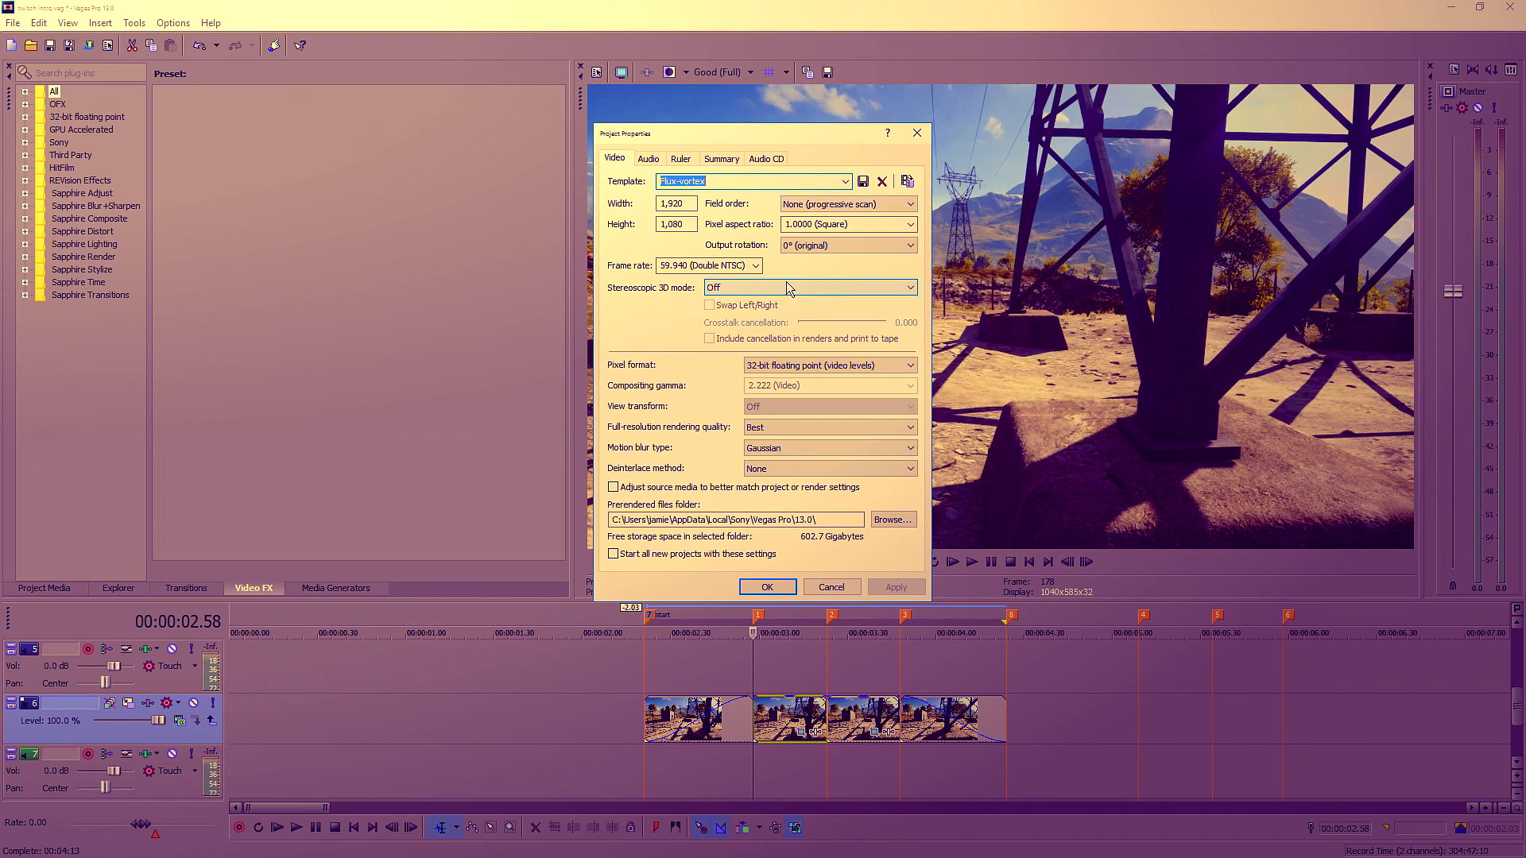
pyautogui.click(712, 289)
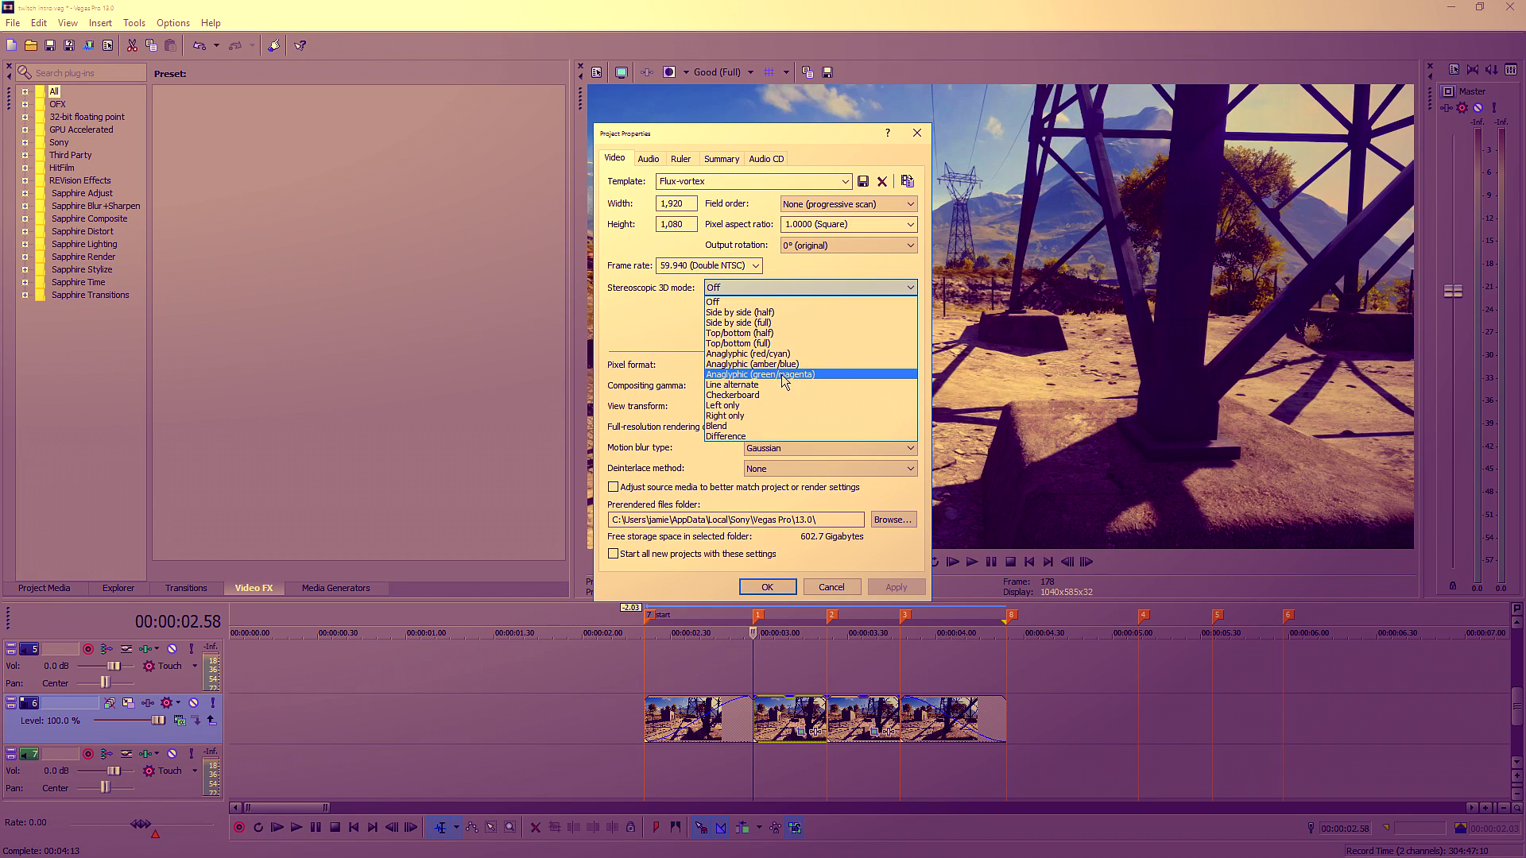
pyautogui.click(776, 357)
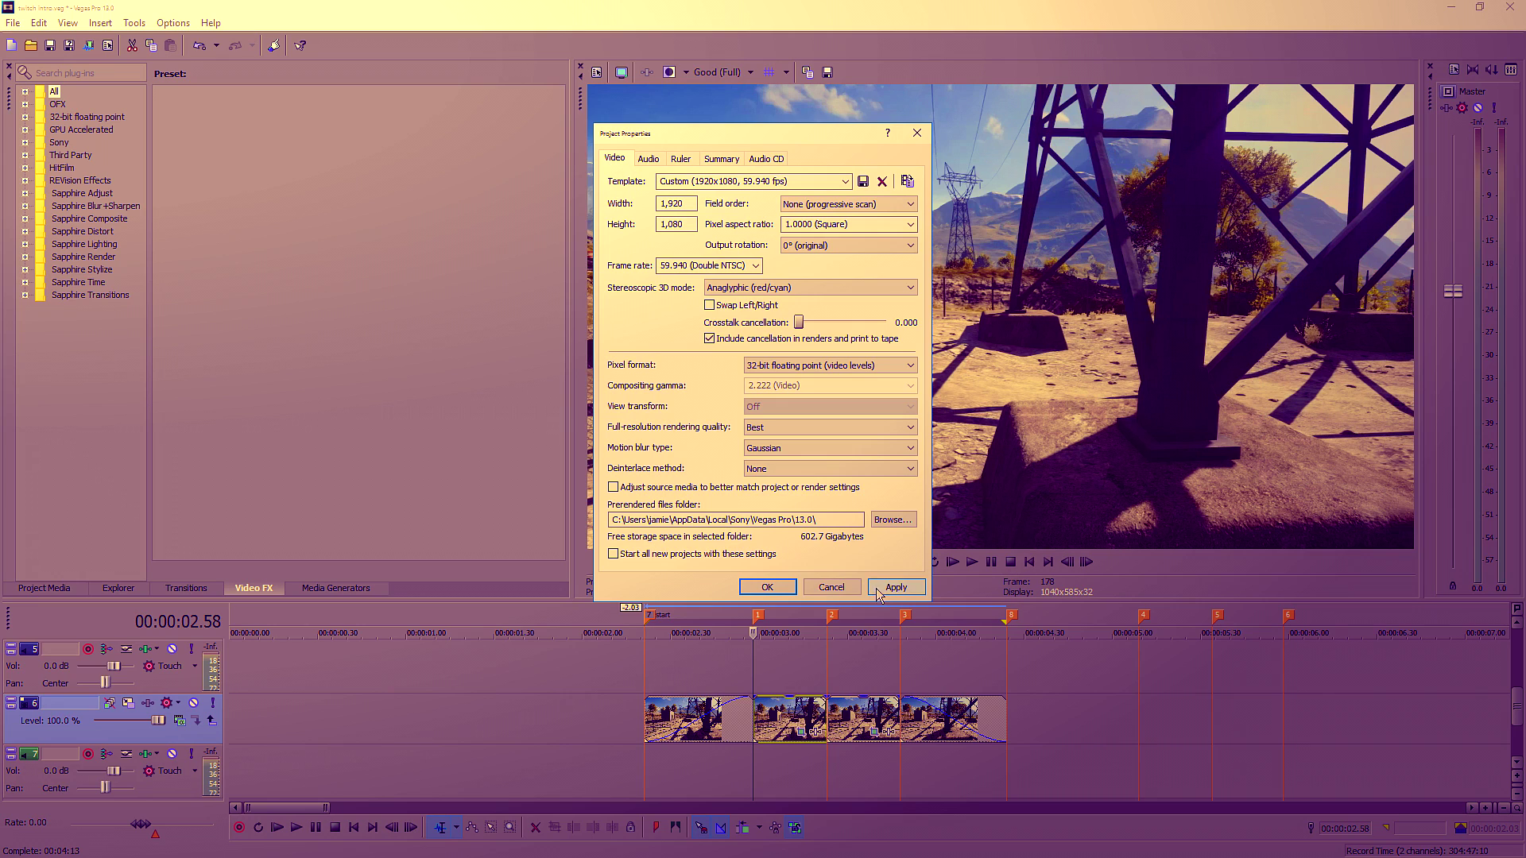
pyautogui.click(788, 585)
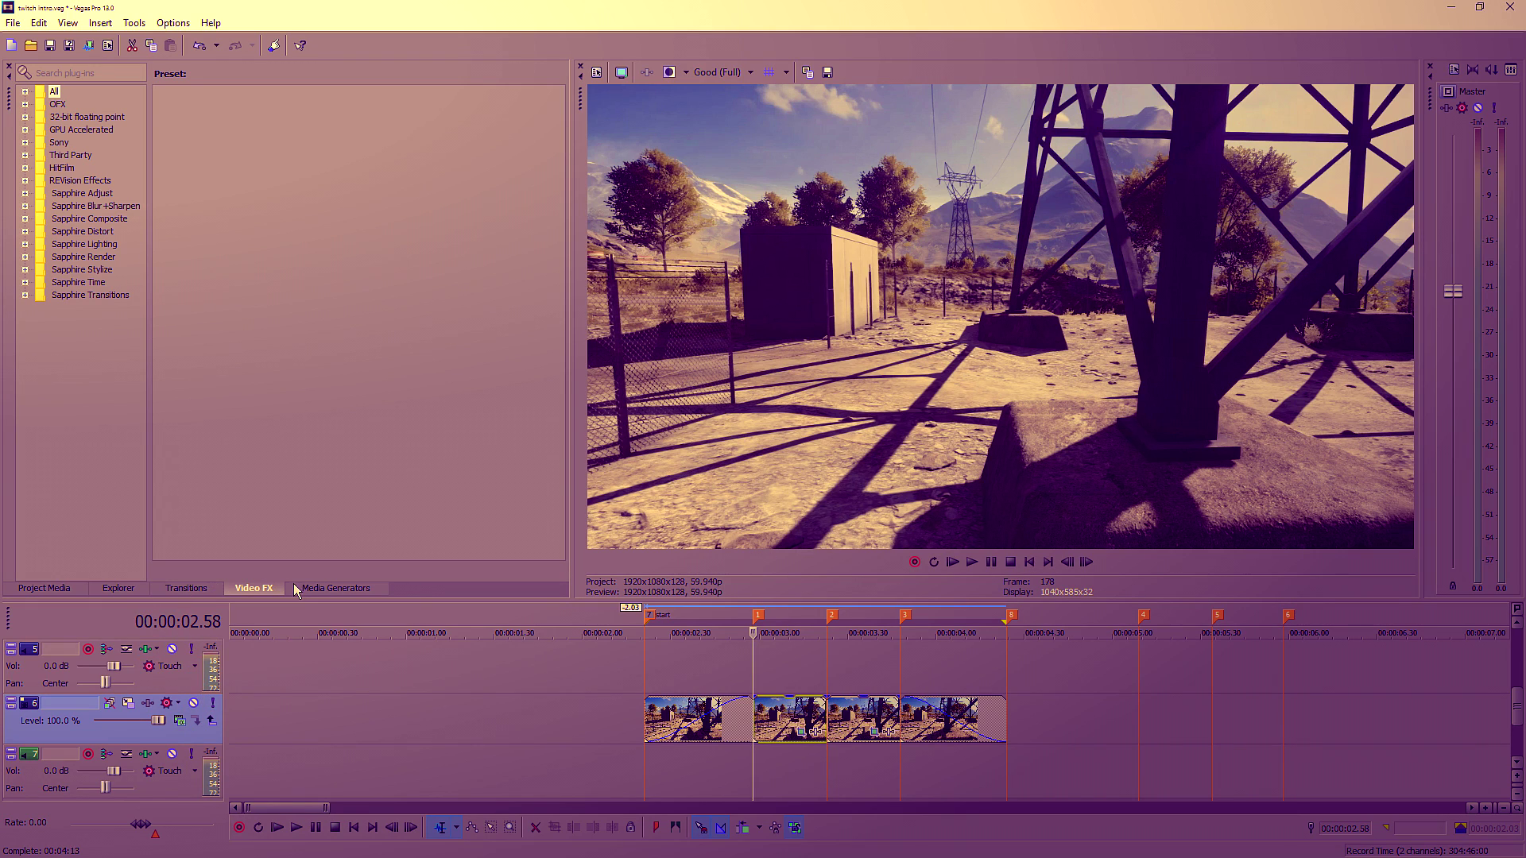
# Add Sony Saturation Adjust as a track effect on track 6 and close the FX window
pyautogui.click(147, 702)
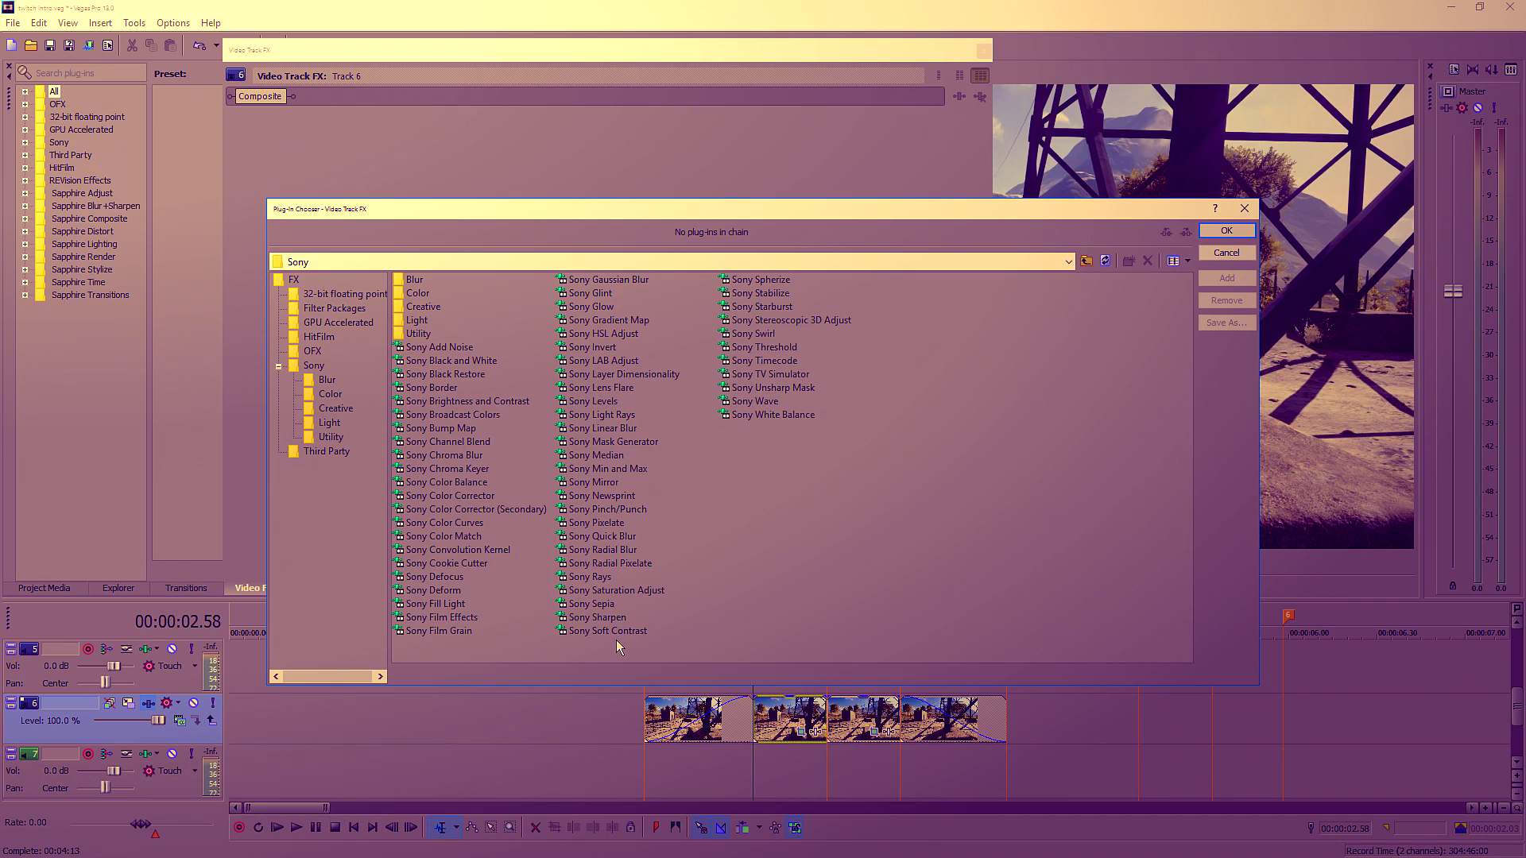
pyautogui.click(630, 593)
pyautogui.click(1228, 278)
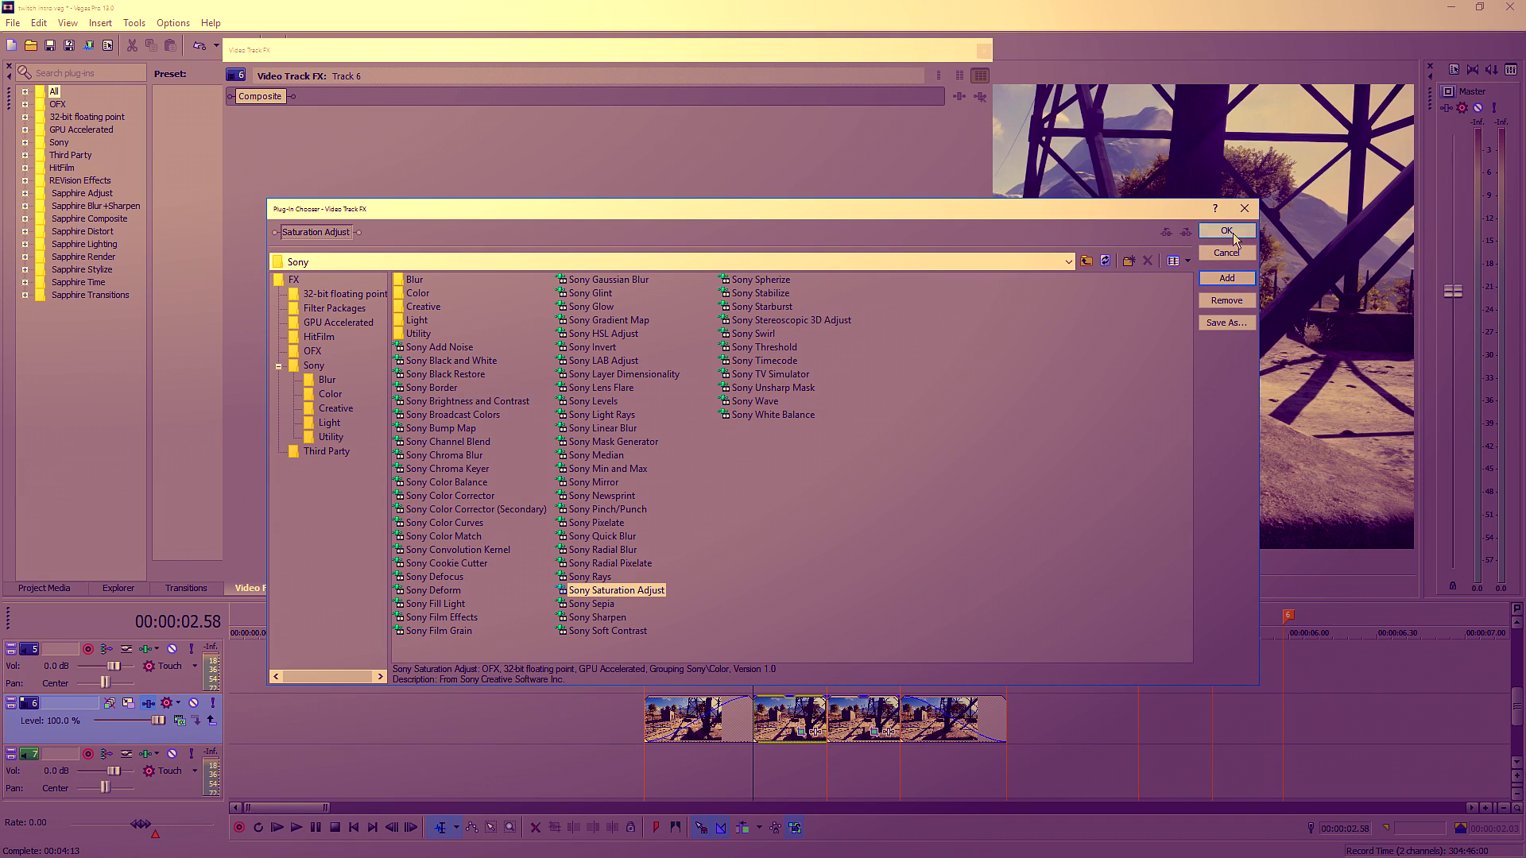
pyautogui.click(1227, 231)
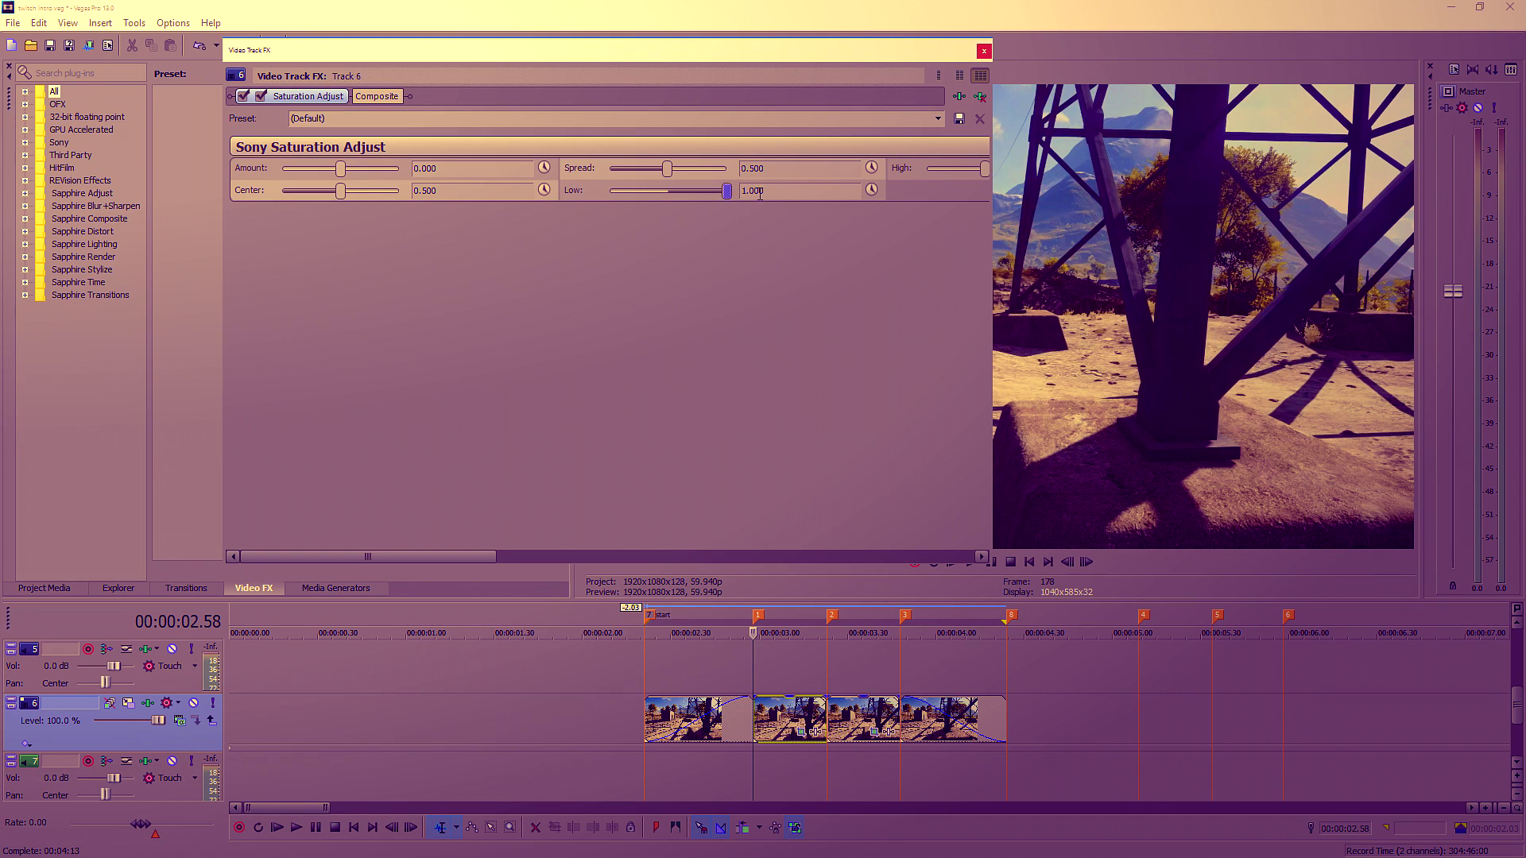
pyautogui.click(983, 50)
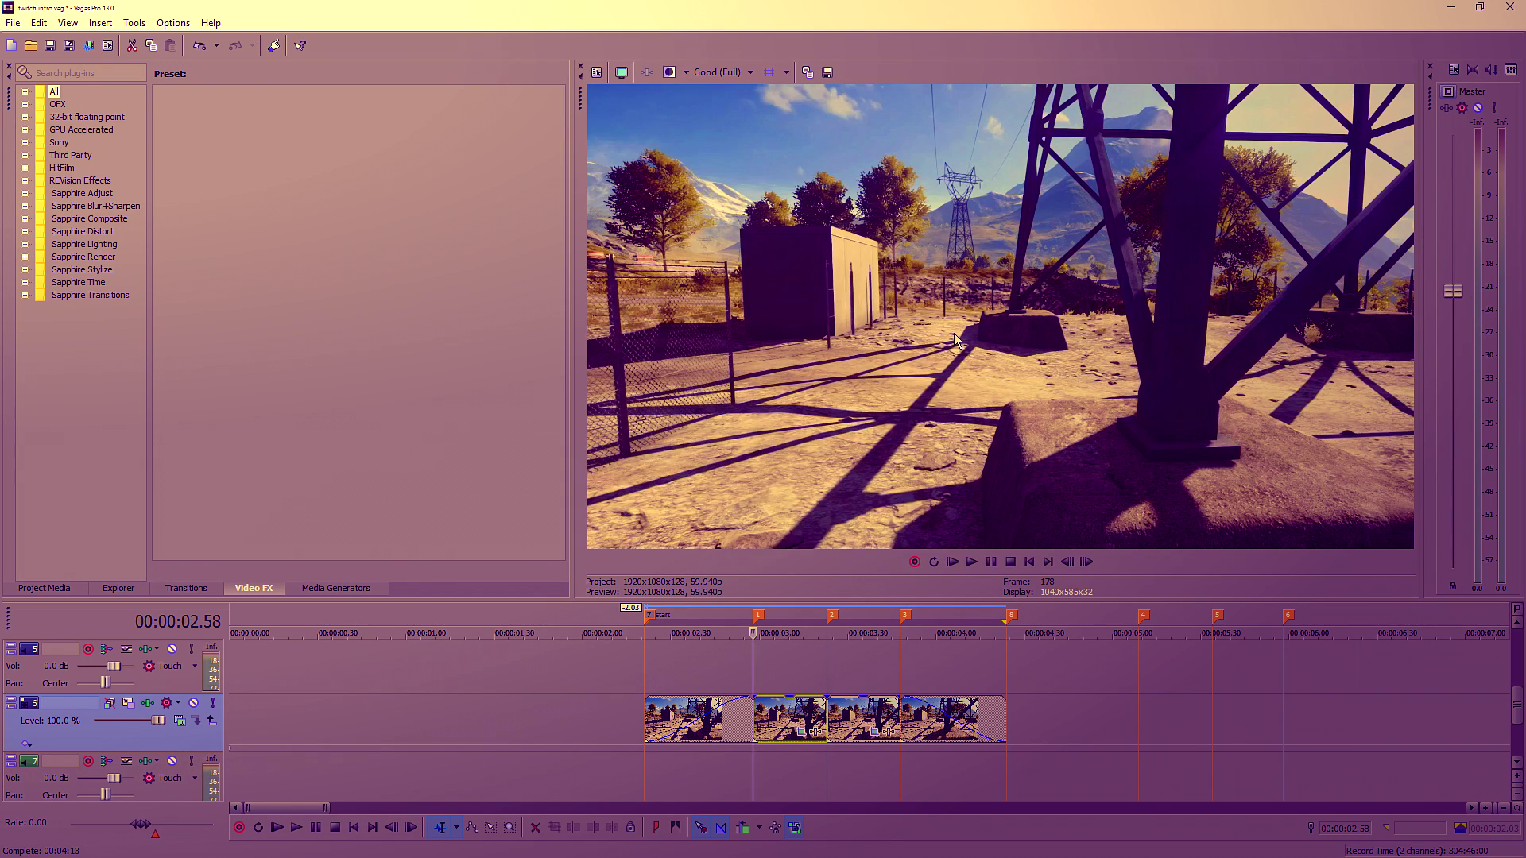
# Duplicate track 6, then delete the first and last clips on track 6
pyautogui.rightClick(222, 746)
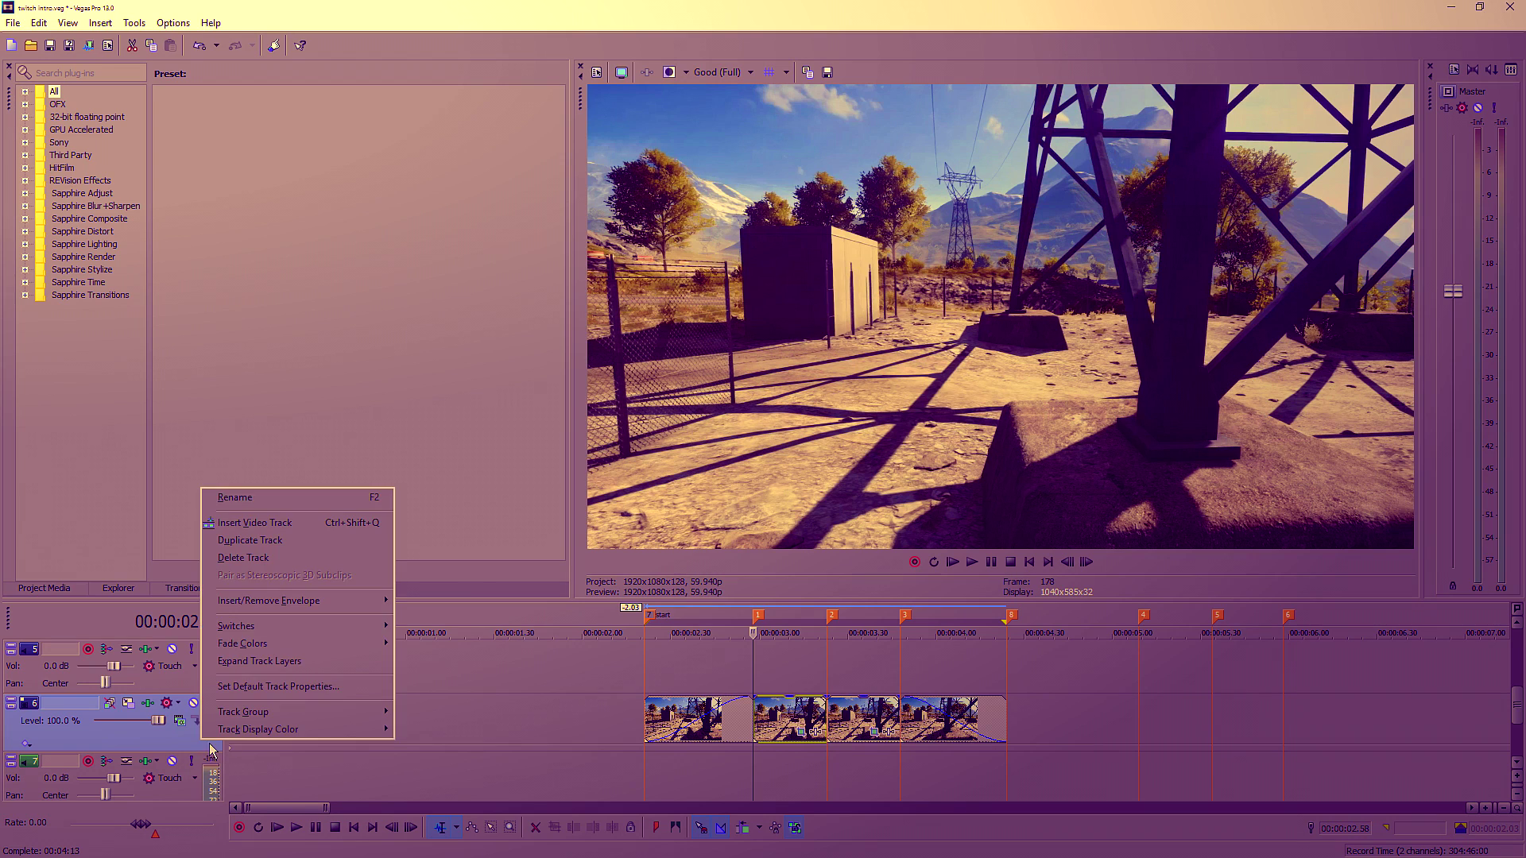
pyautogui.click(286, 535)
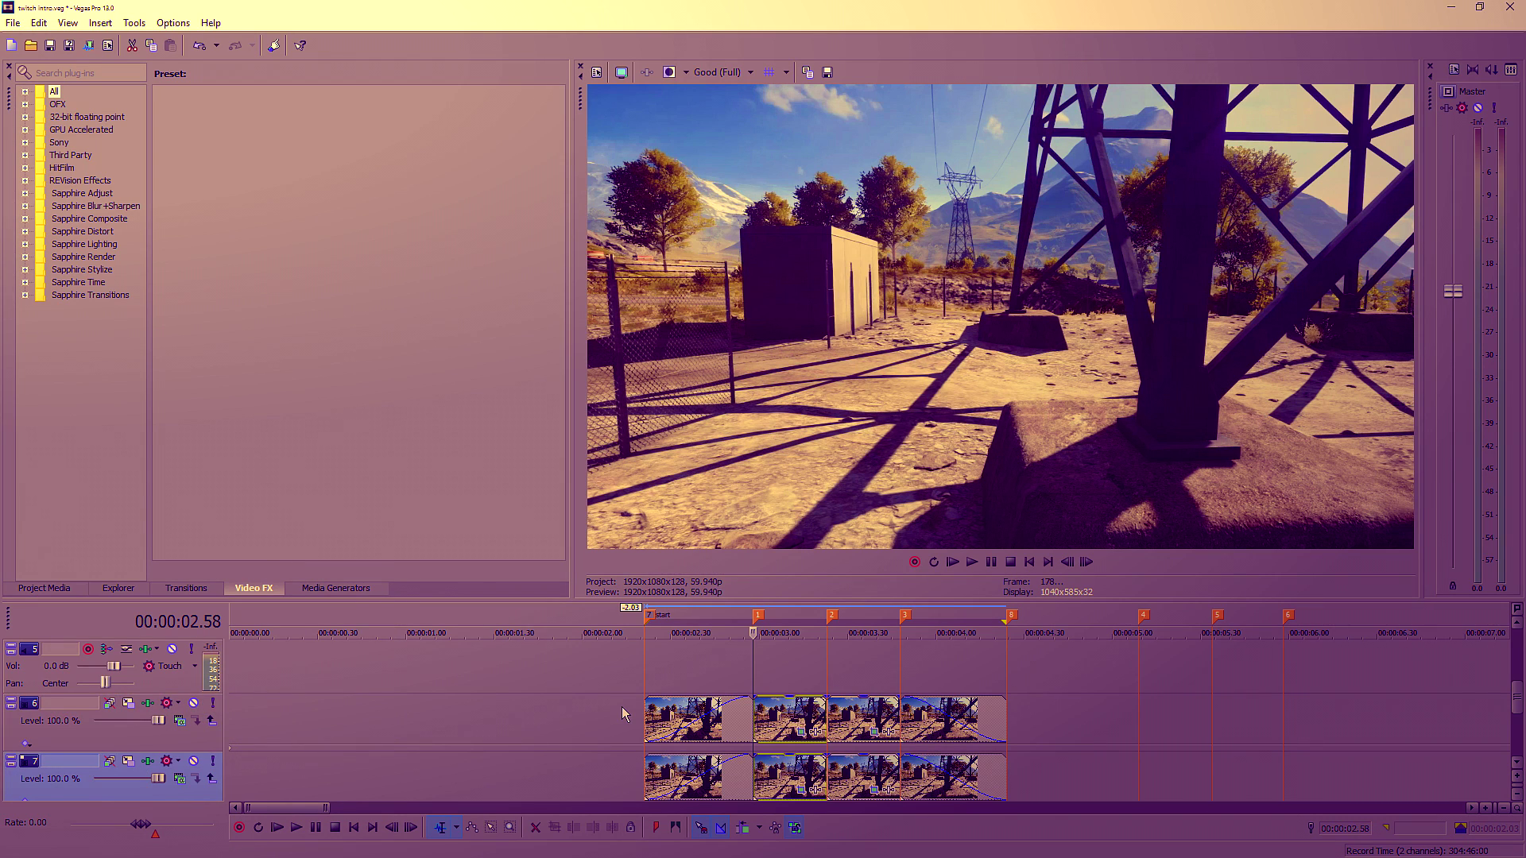
pyautogui.scroll(-1, 624, 714)
pyautogui.click(728, 682)
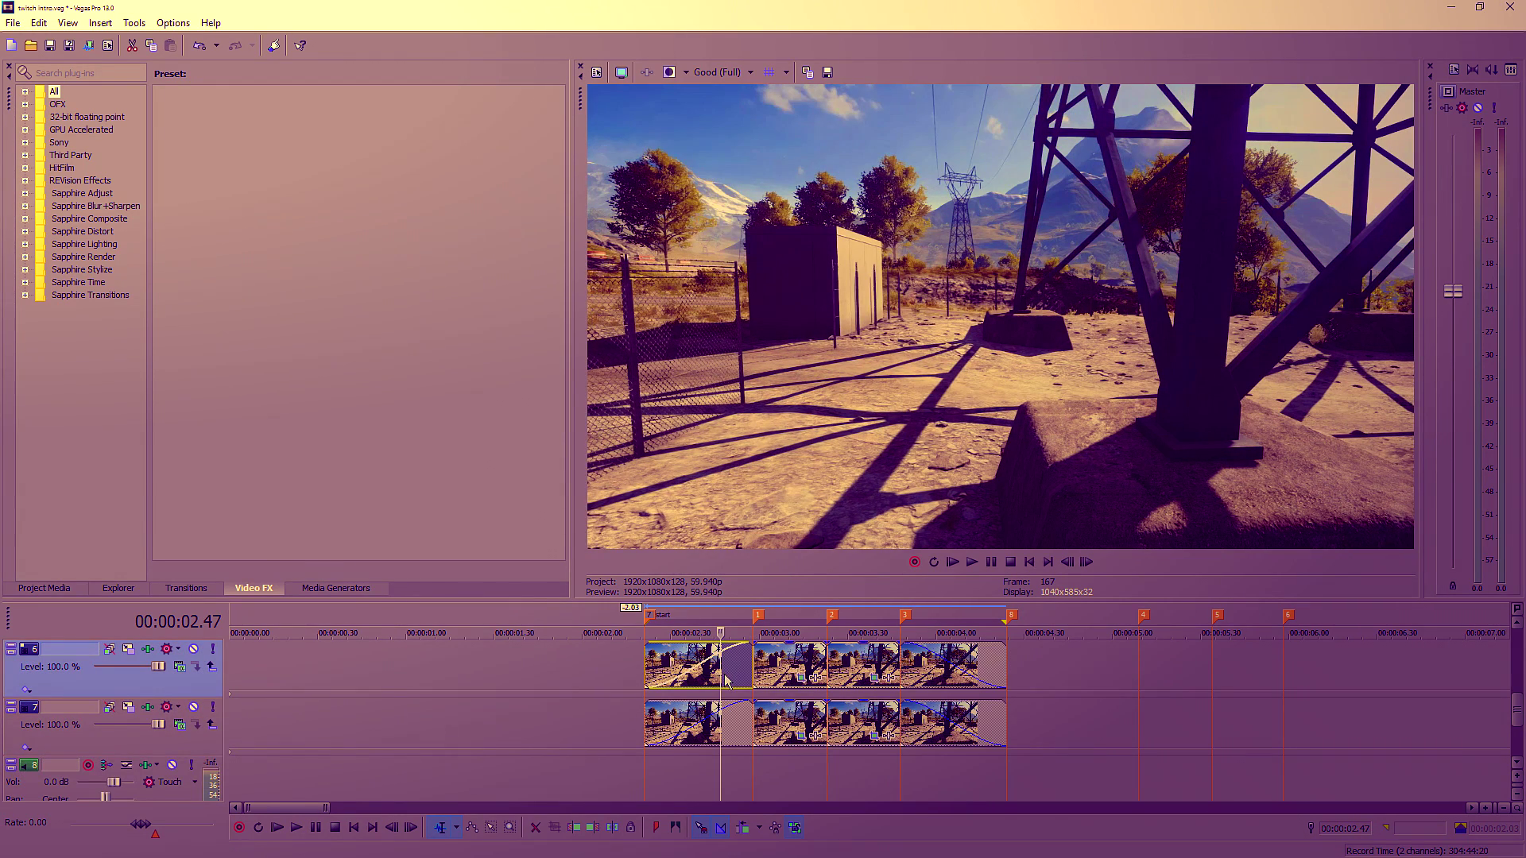
pyautogui.press('Delete')
pyautogui.click(915, 677)
pyautogui.press('Delete')
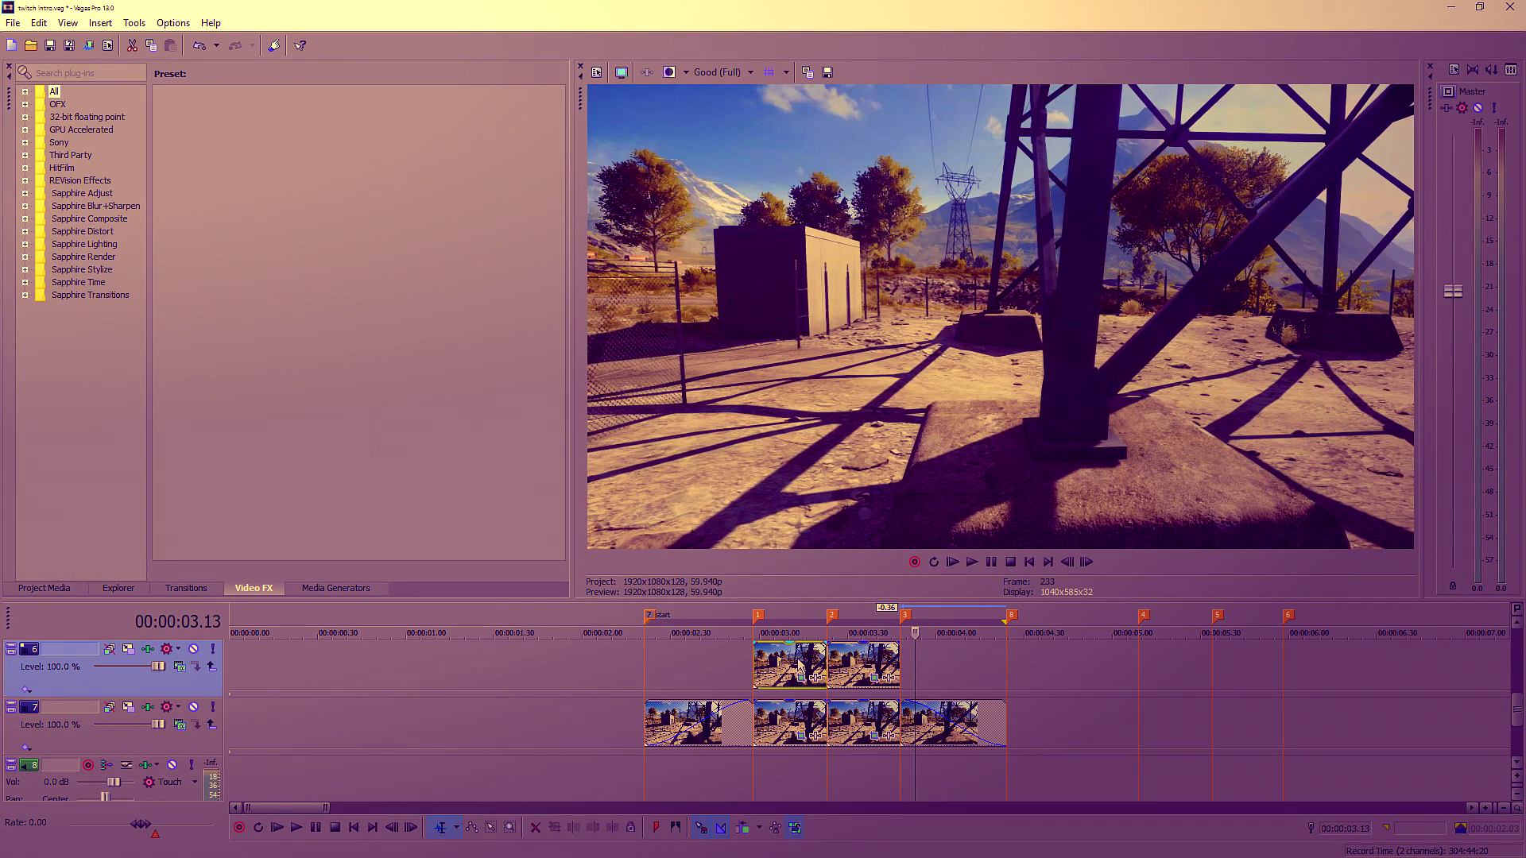
# Preview the edit from about 3.13 s and open Event FX on the first remaining track-6 clip
pyautogui.click(797, 666)
pyautogui.press('space')
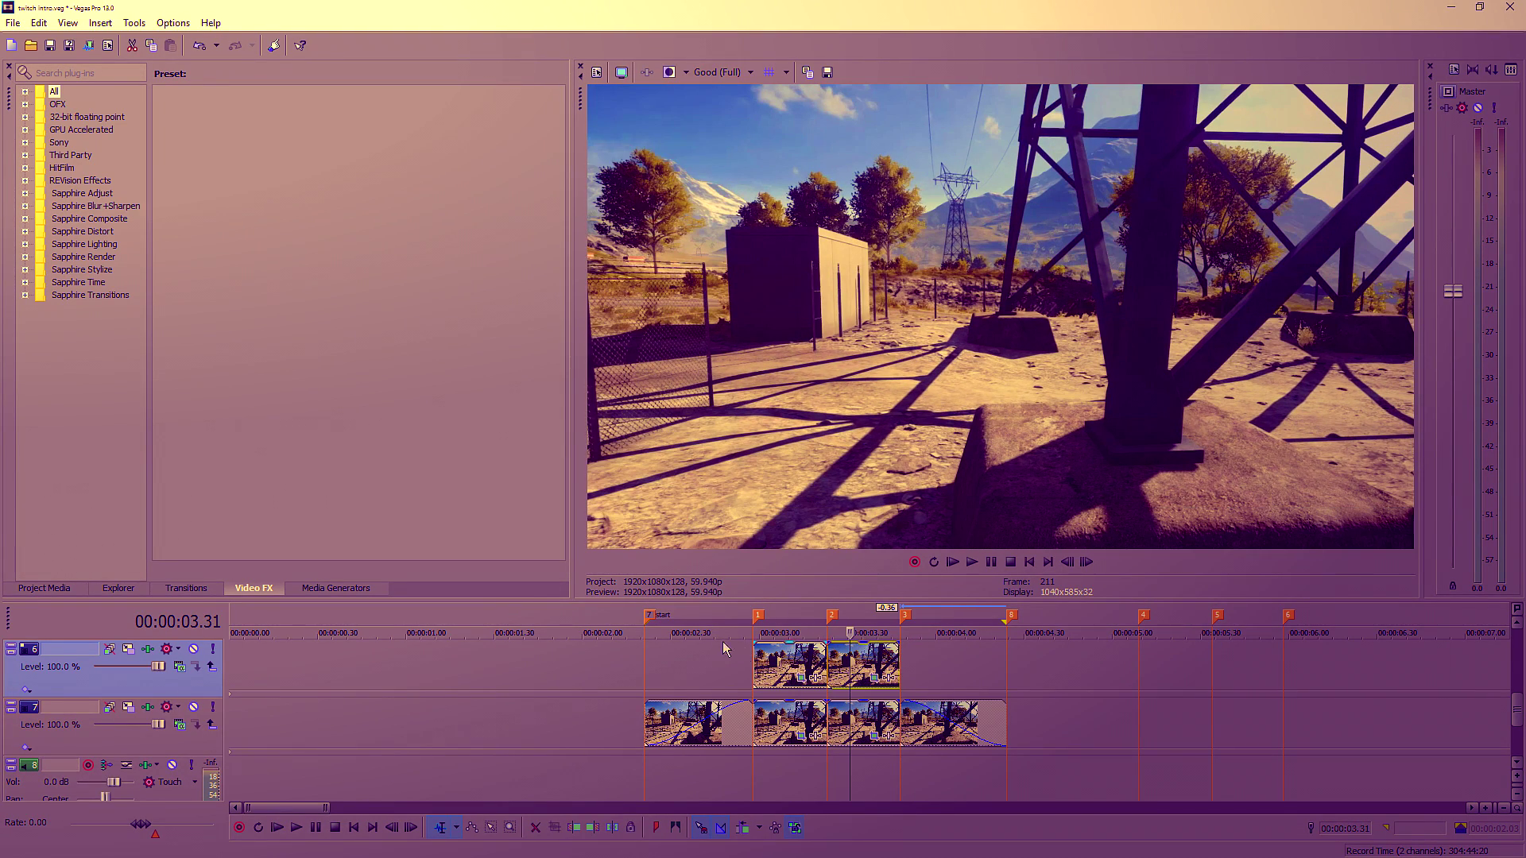
pyautogui.click(972, 562)
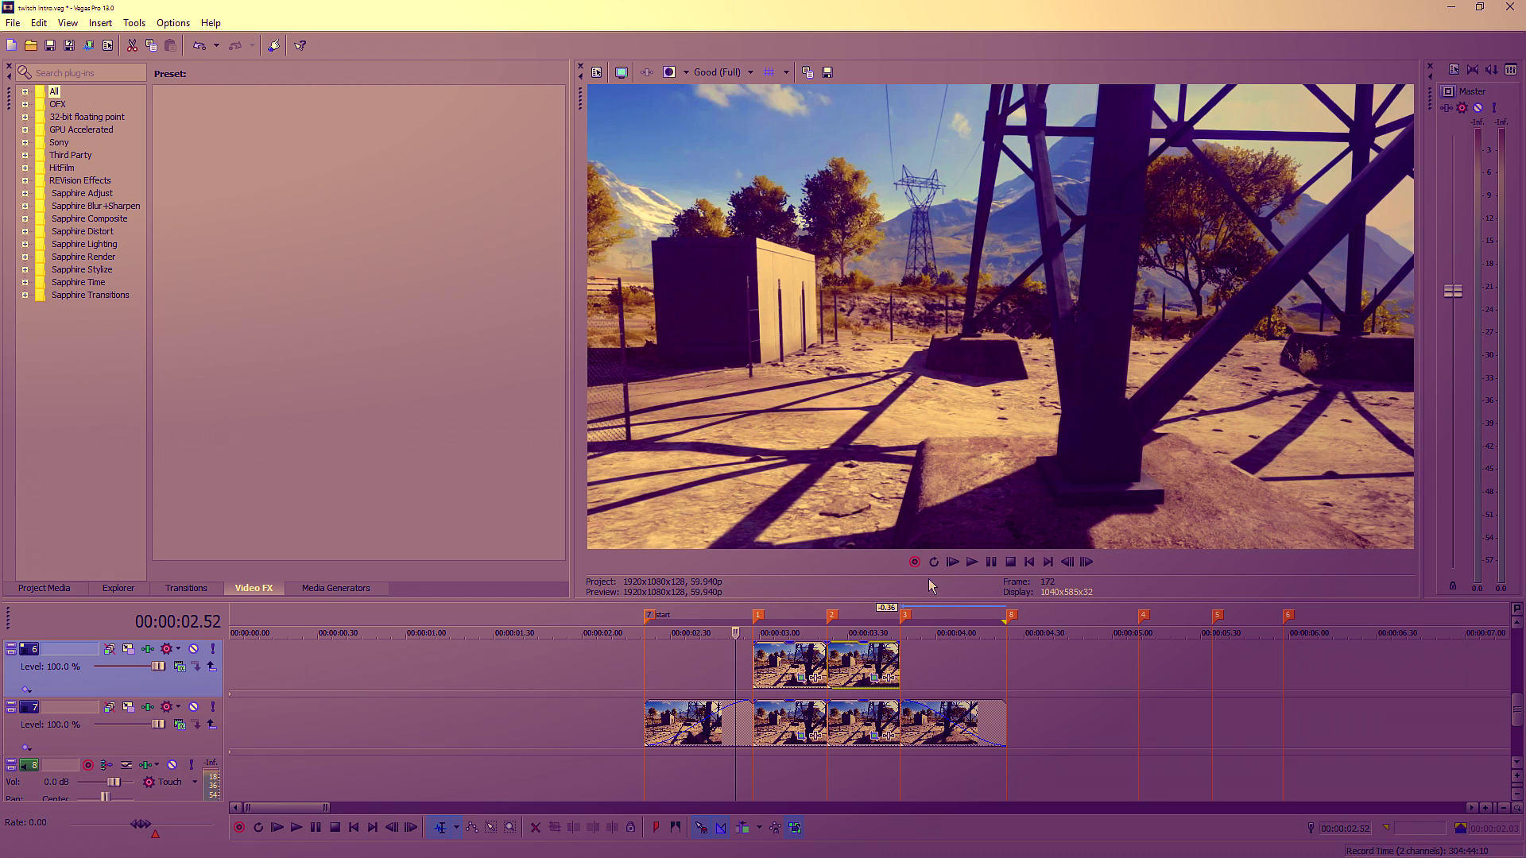
pyautogui.click(991, 562)
pyautogui.click(767, 632)
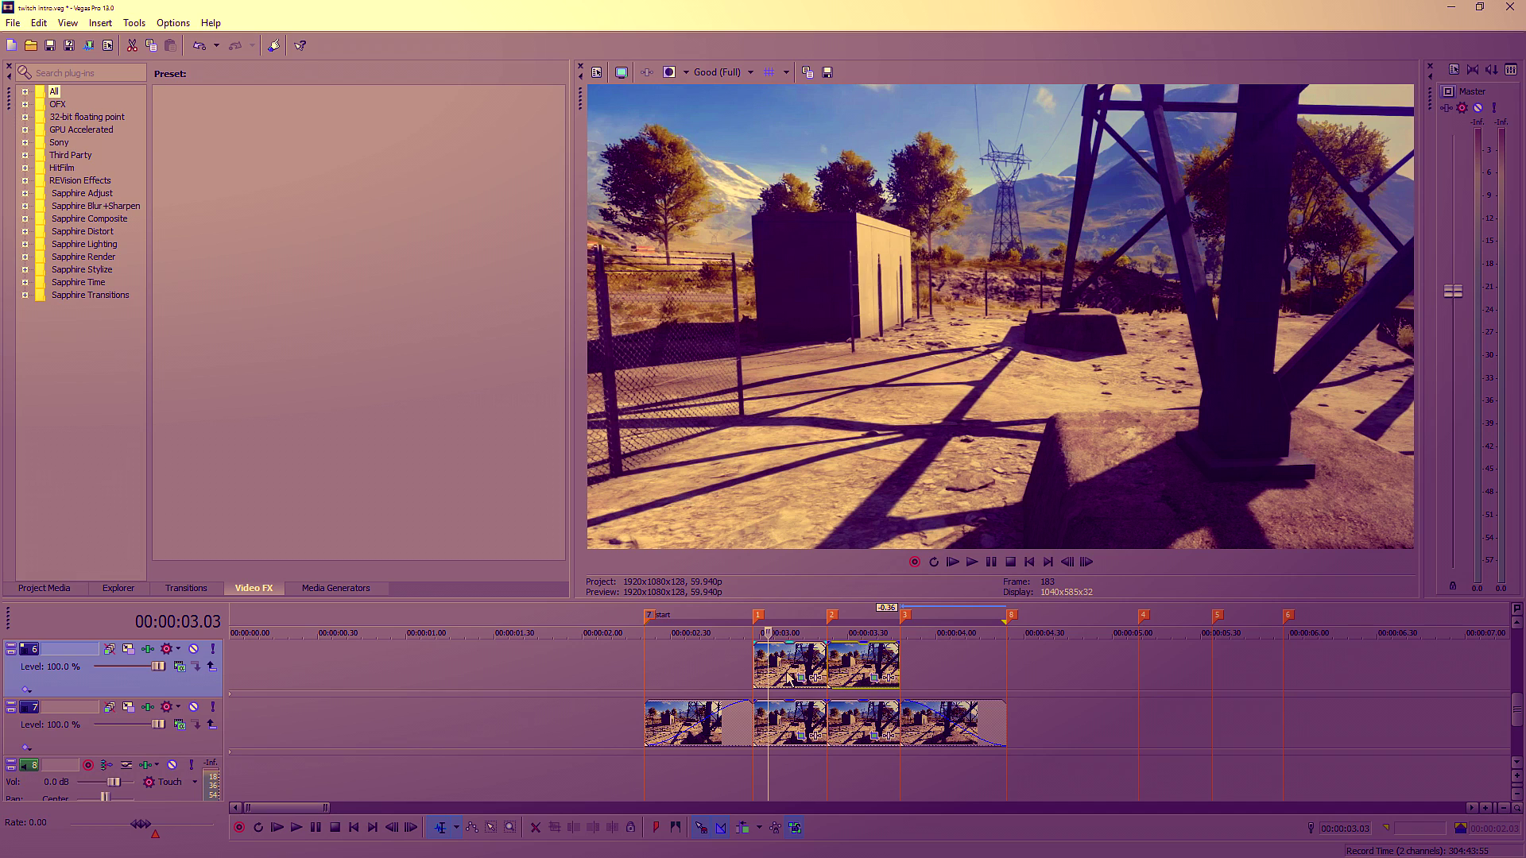
pyautogui.click(756, 632)
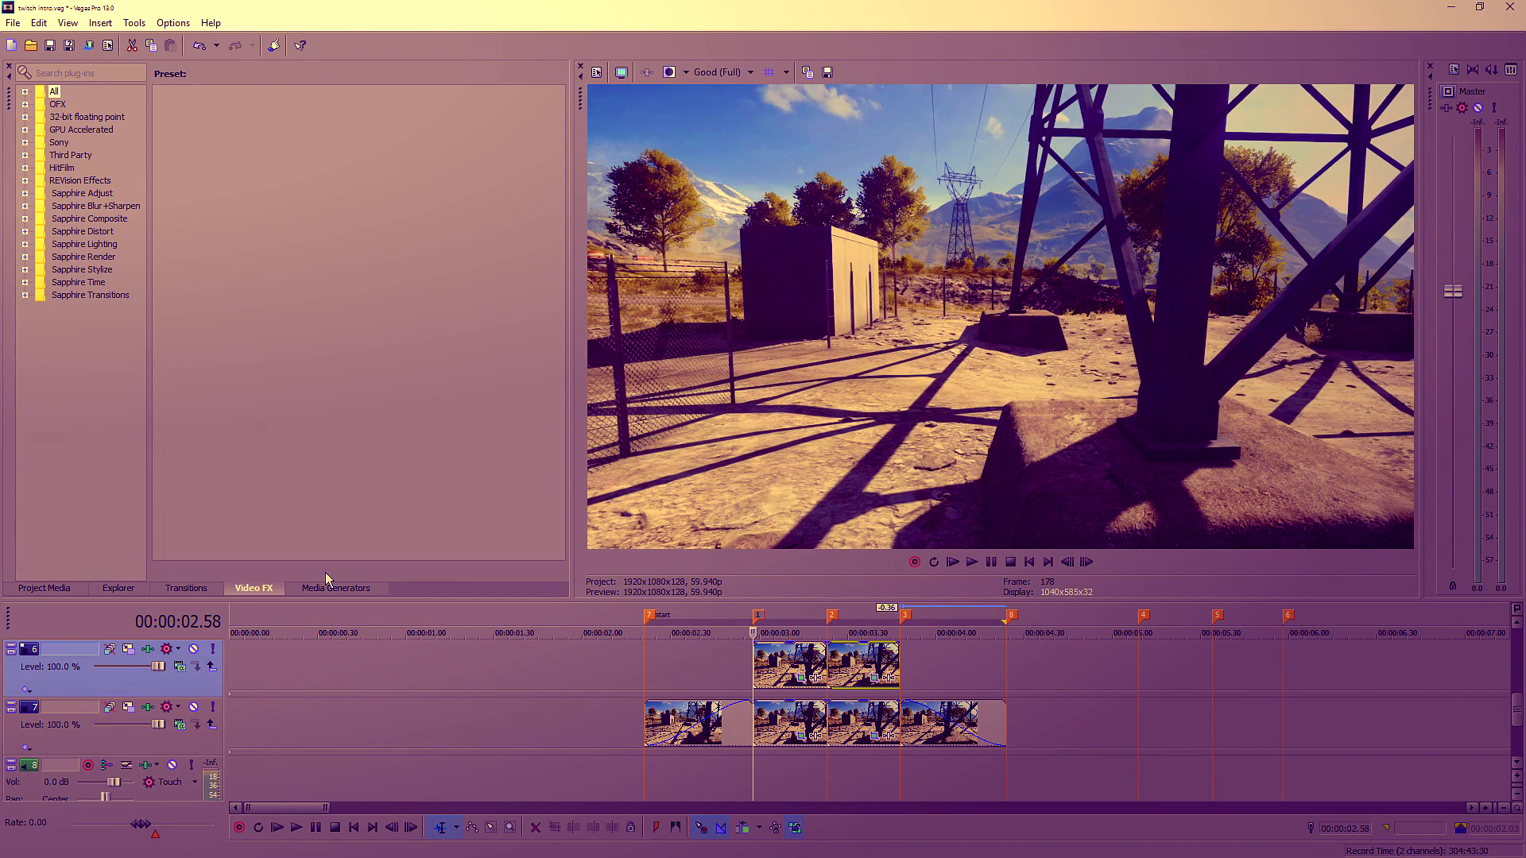
pyautogui.click(814, 678)
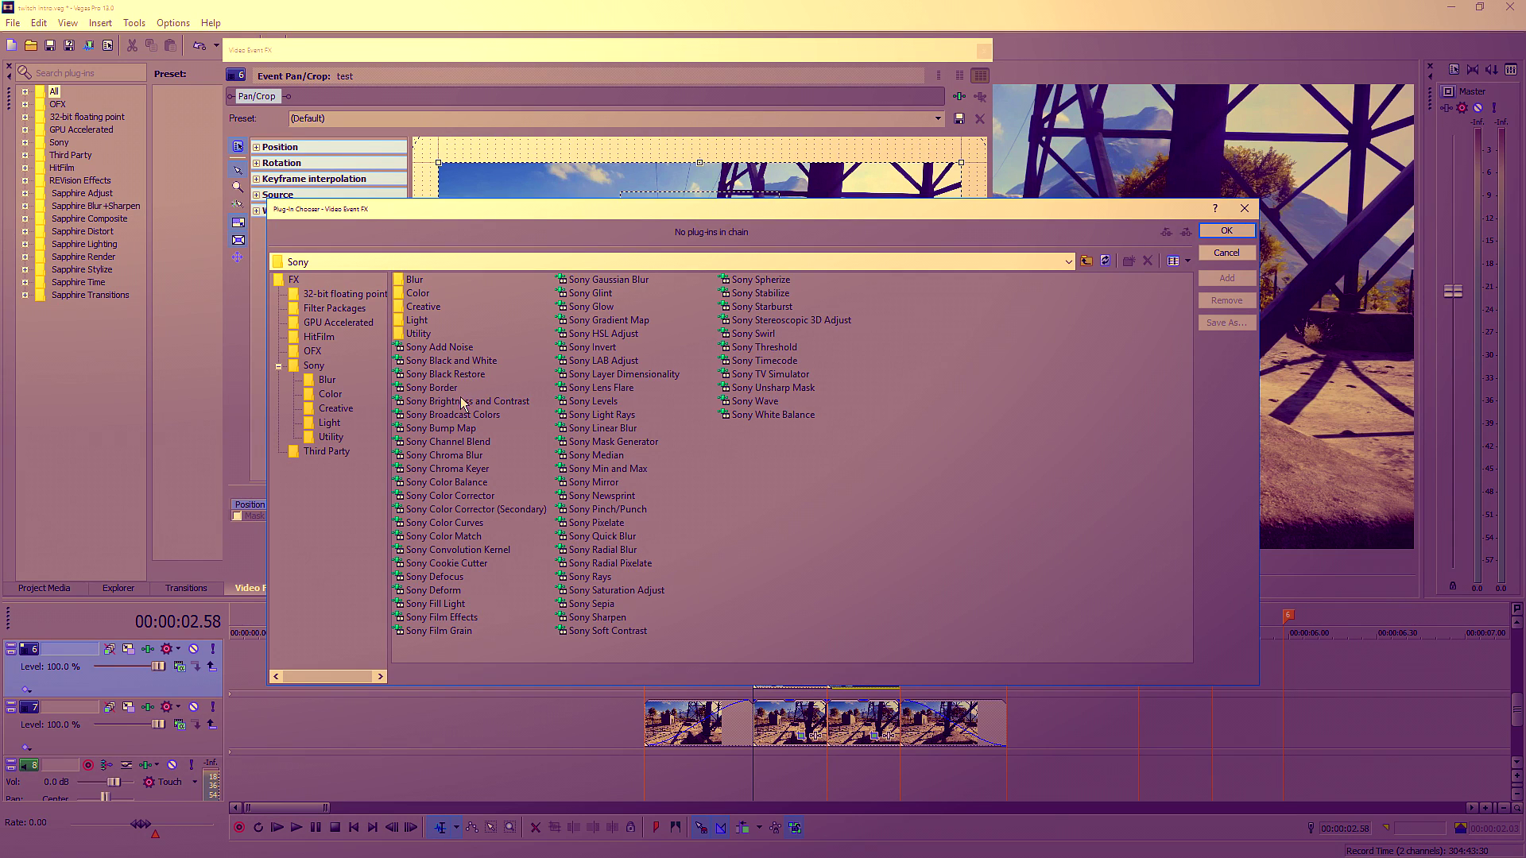
# Dismiss the empty chooser and add Sony Gaussian Blur to the first track-7 clip, vertical range 0
pyautogui.click(1245, 208)
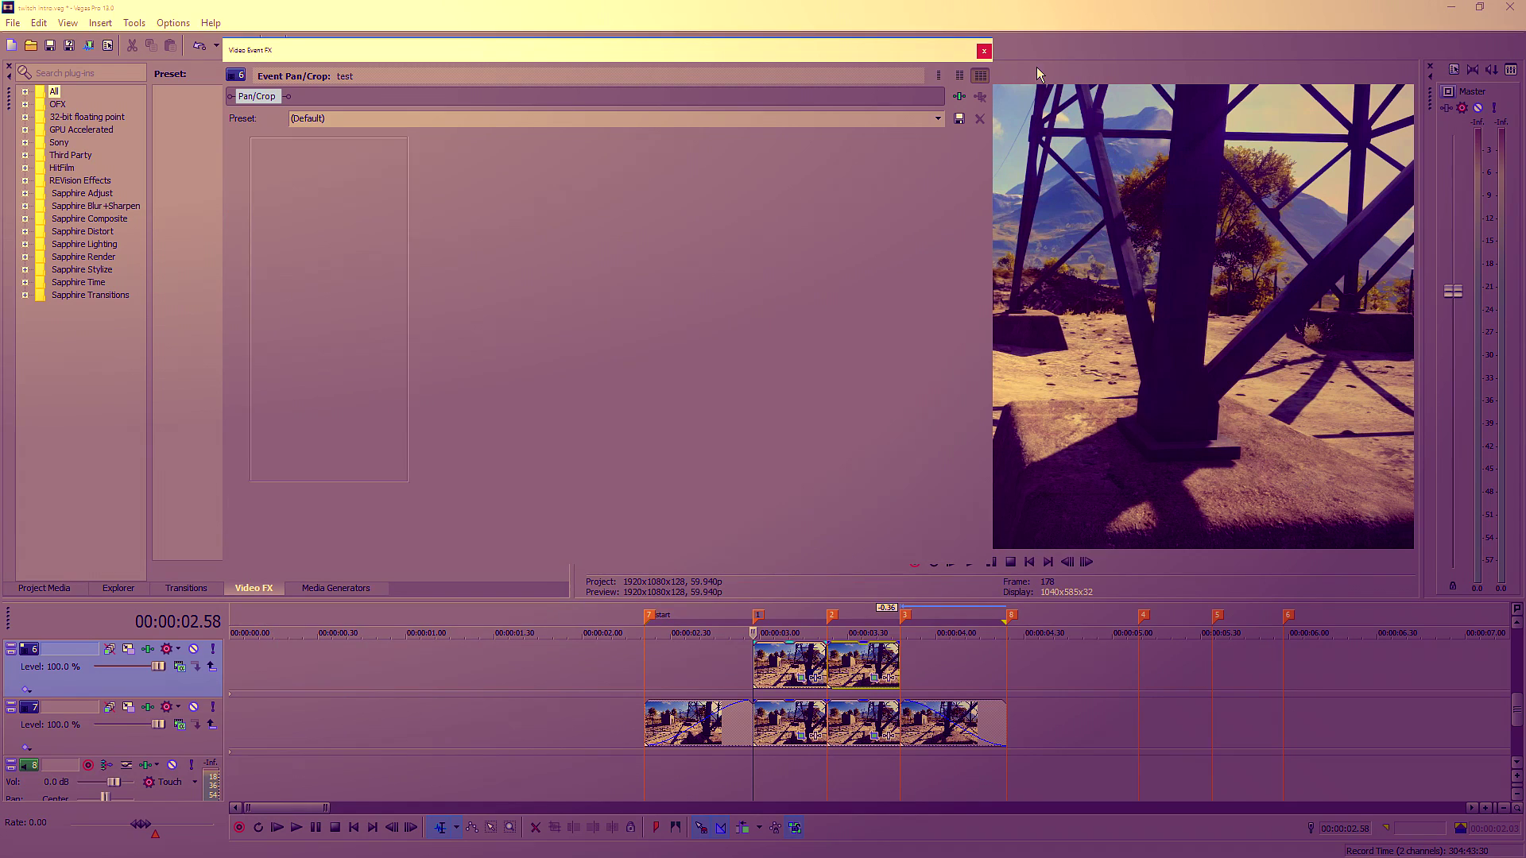
pyautogui.click(984, 49)
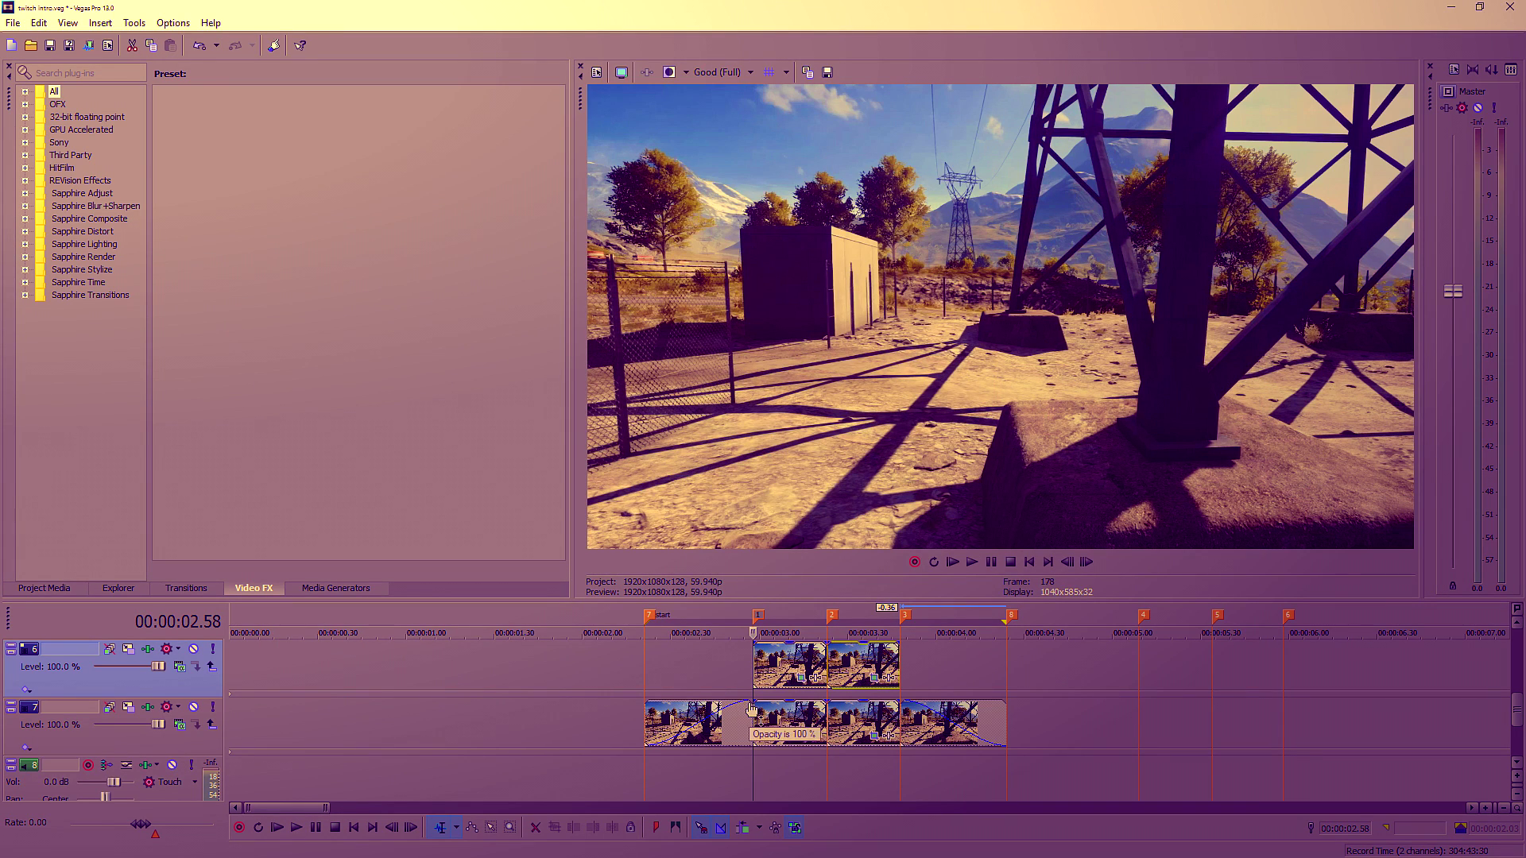
pyautogui.click(745, 711)
pyautogui.click(735, 739)
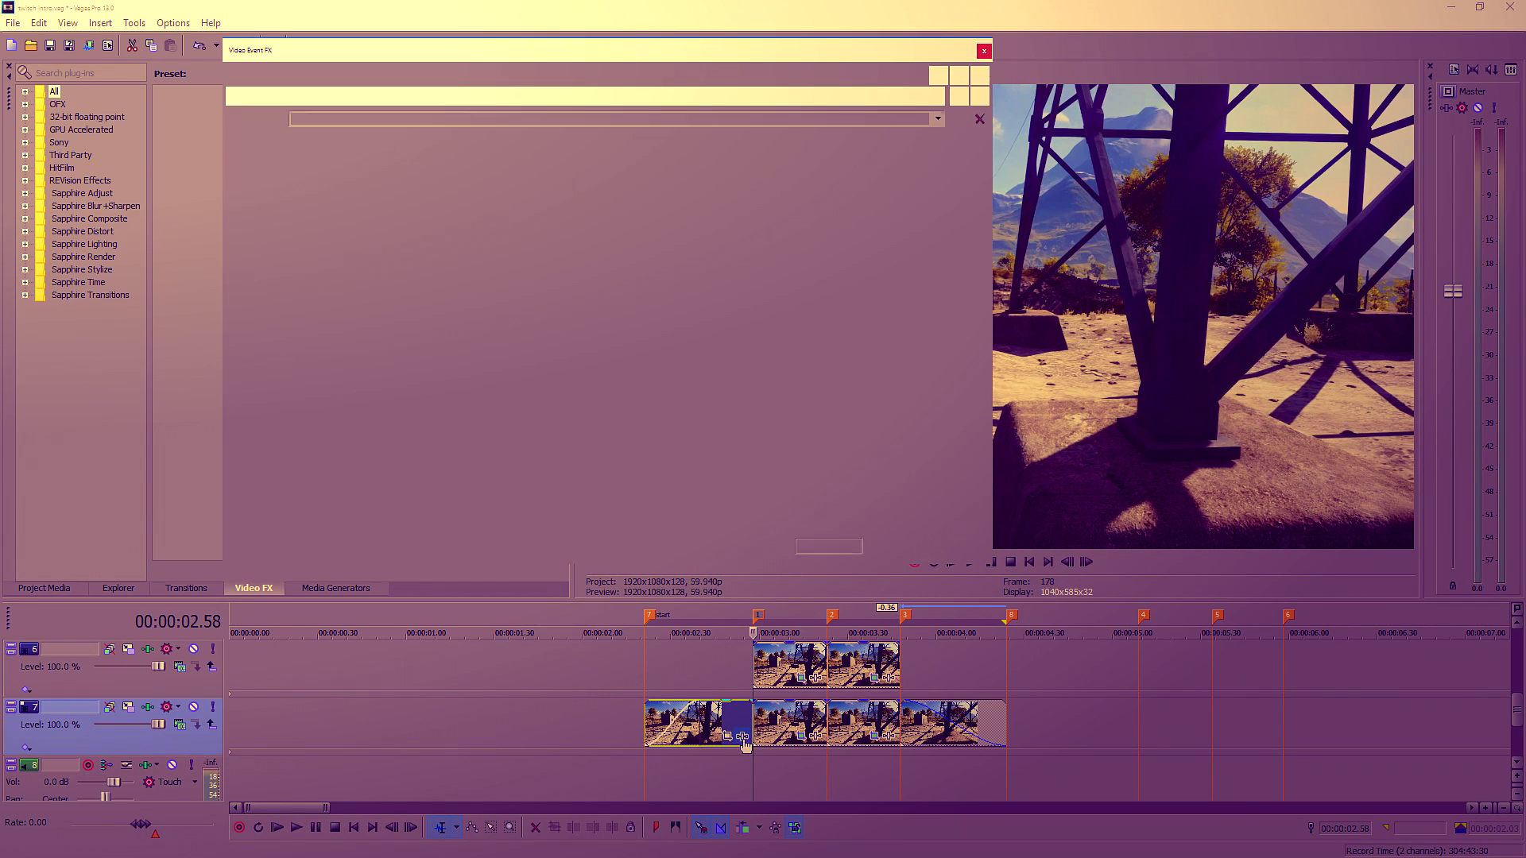
pyautogui.doubleClick(609, 280)
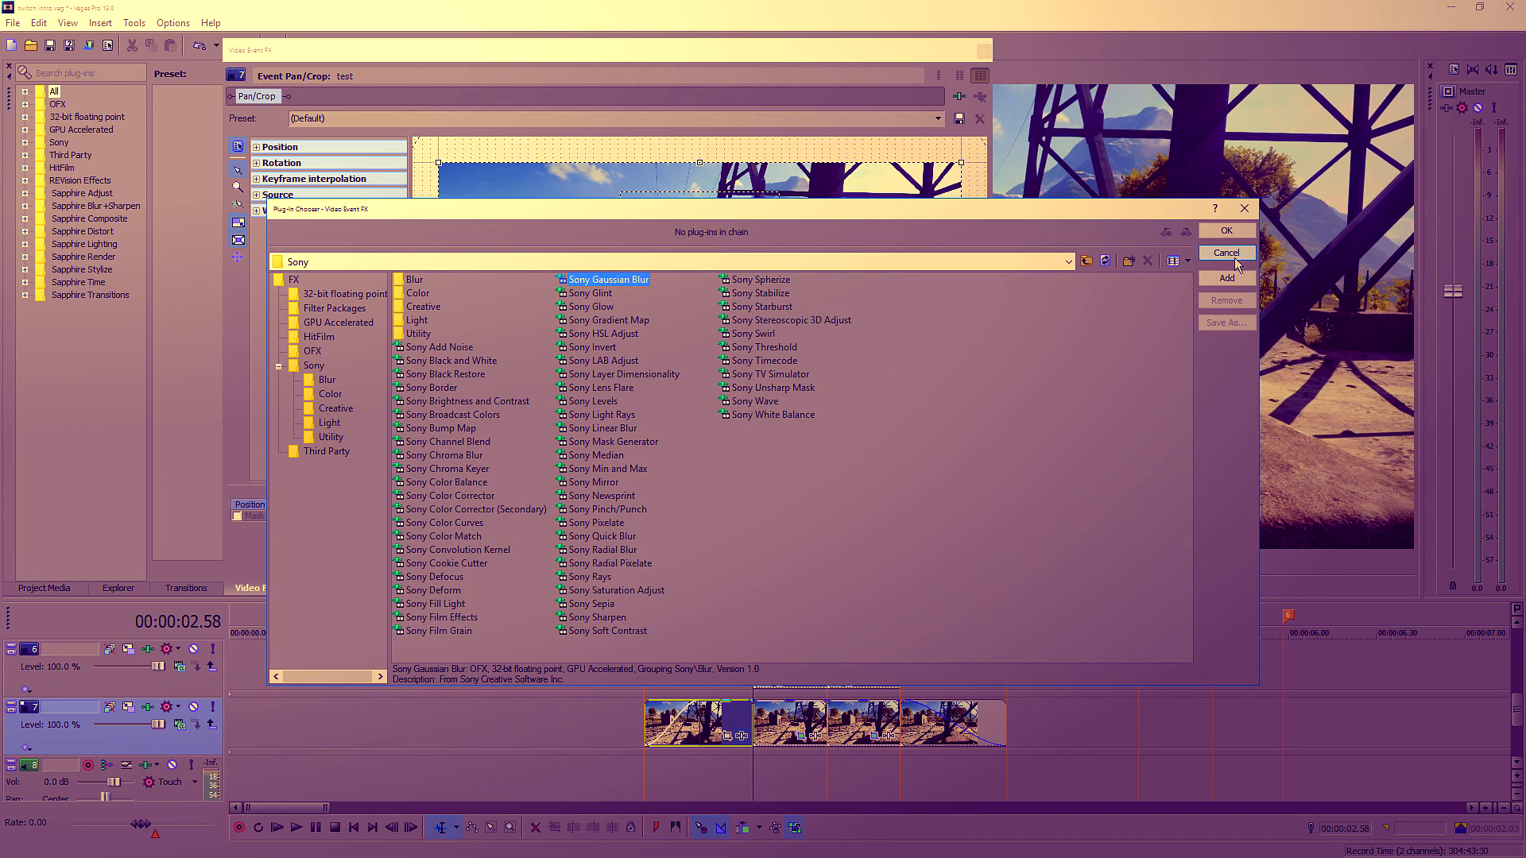
pyautogui.press('Return')
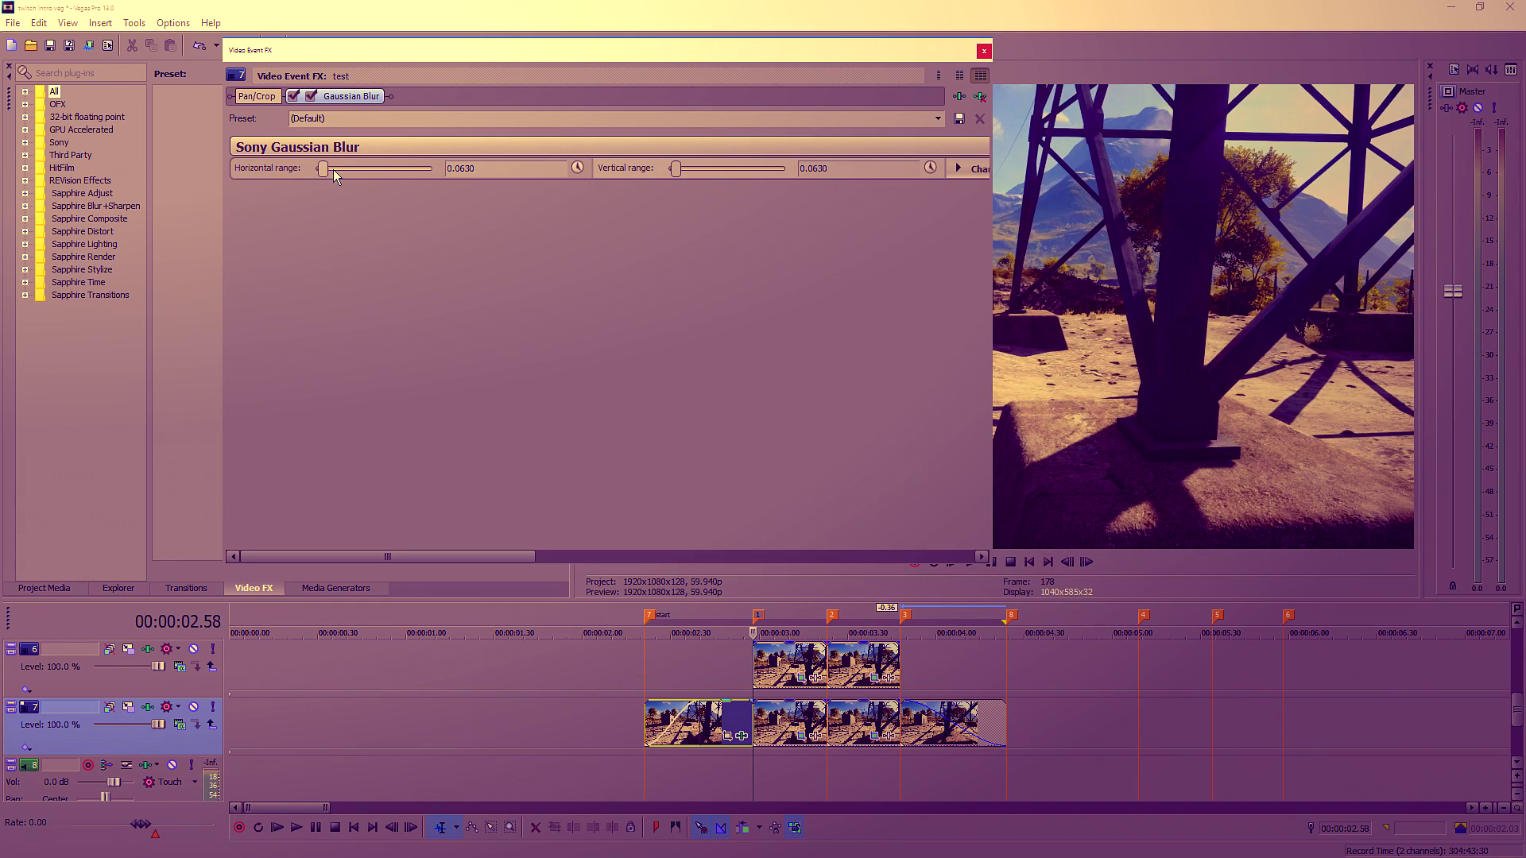
pyautogui.moveTo(675, 168); pyautogui.dragTo(666, 169)
pyautogui.click(930, 167)
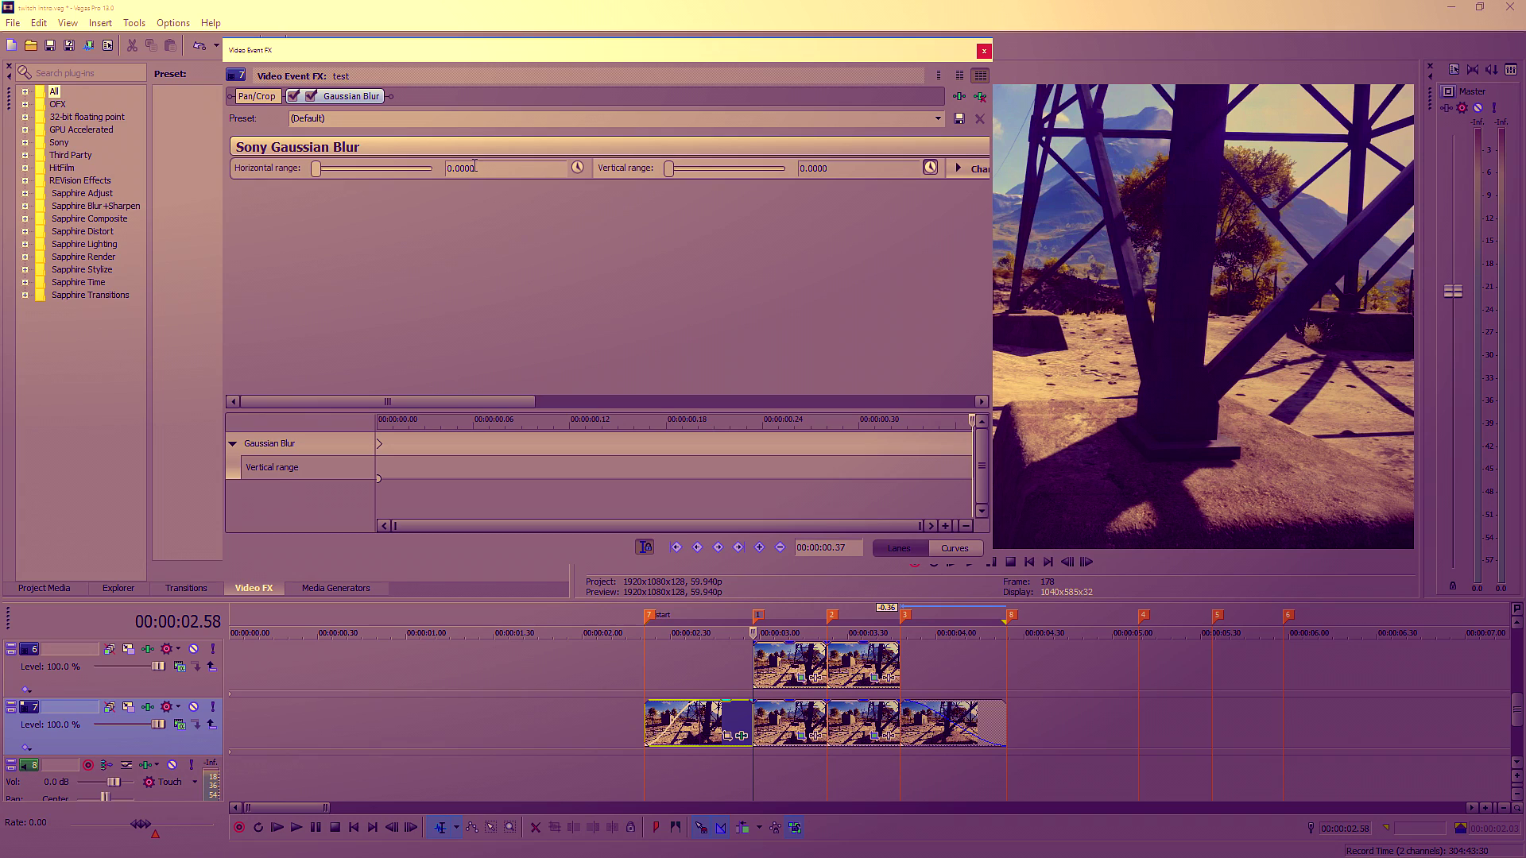
pyautogui.click(577, 167)
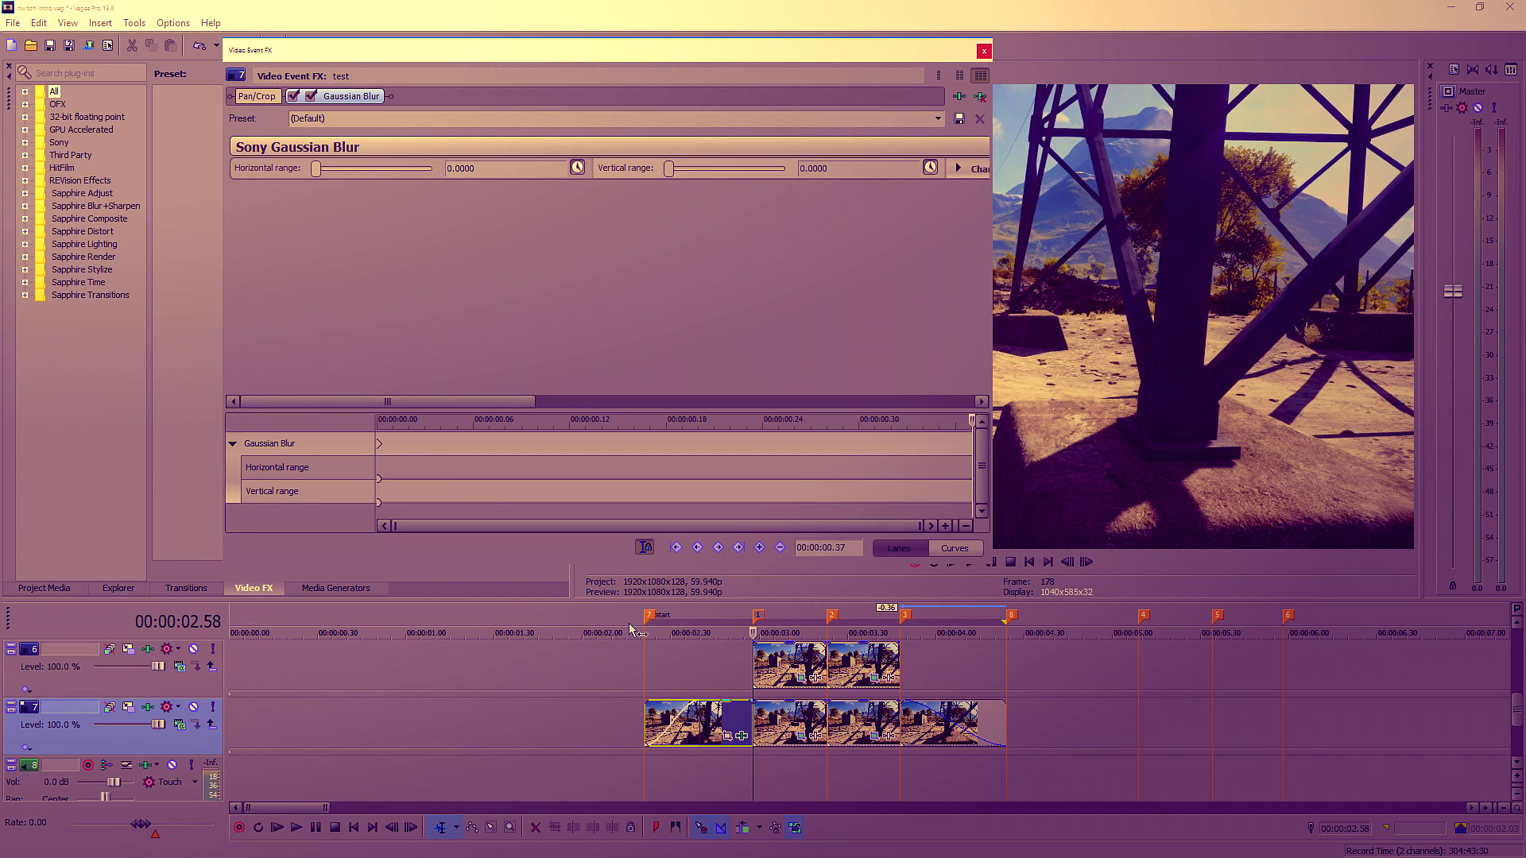
# Apply the Soften blur preset, stretch the fade-in across the whole event, and play it
pyautogui.click(645, 719)
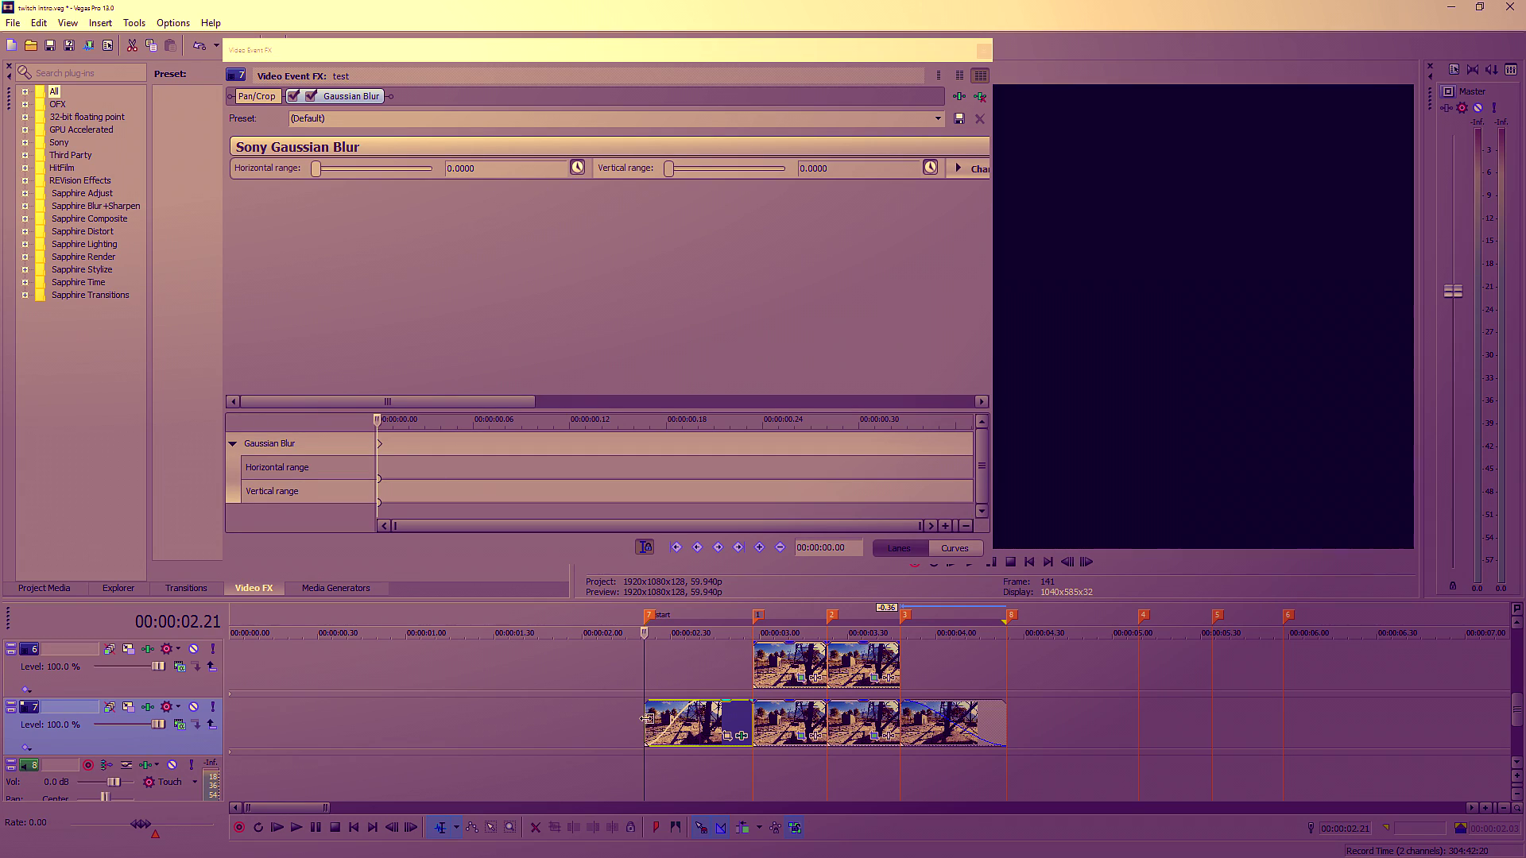
pyautogui.click(752, 712)
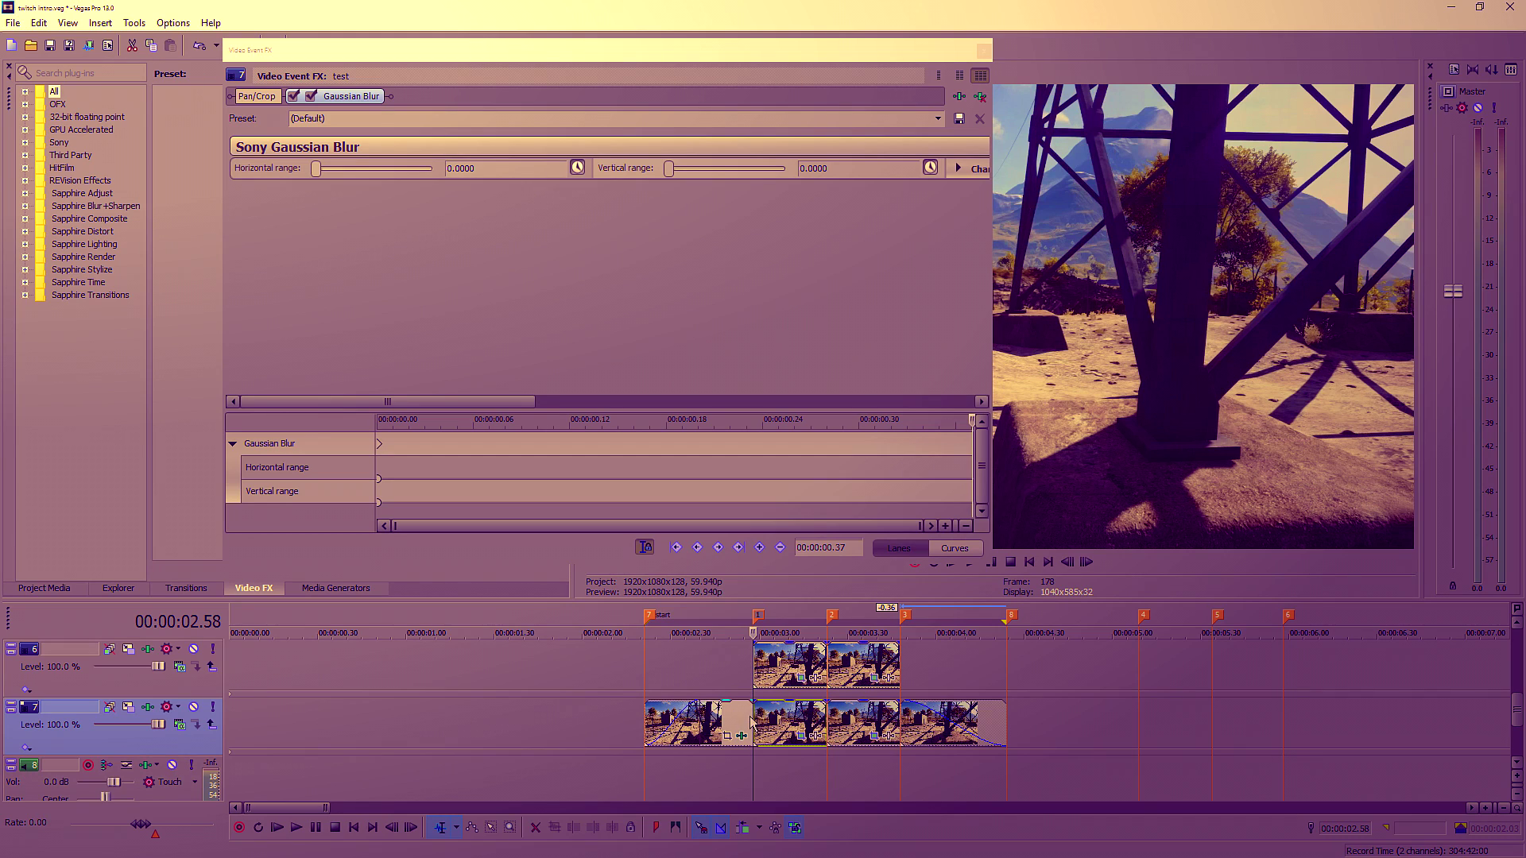
pyautogui.click(938, 118)
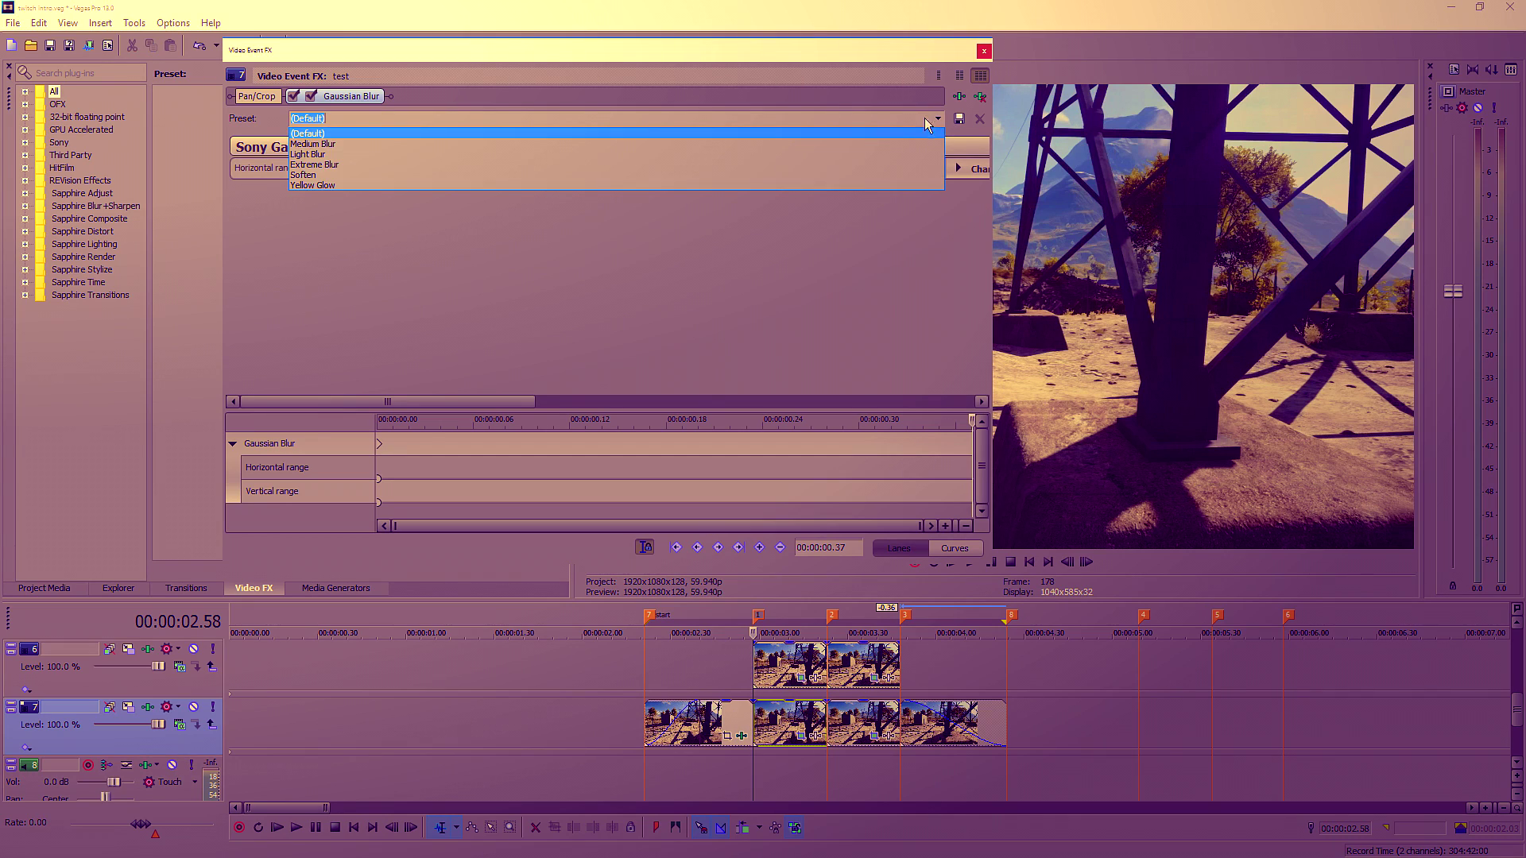
pyautogui.click(882, 175)
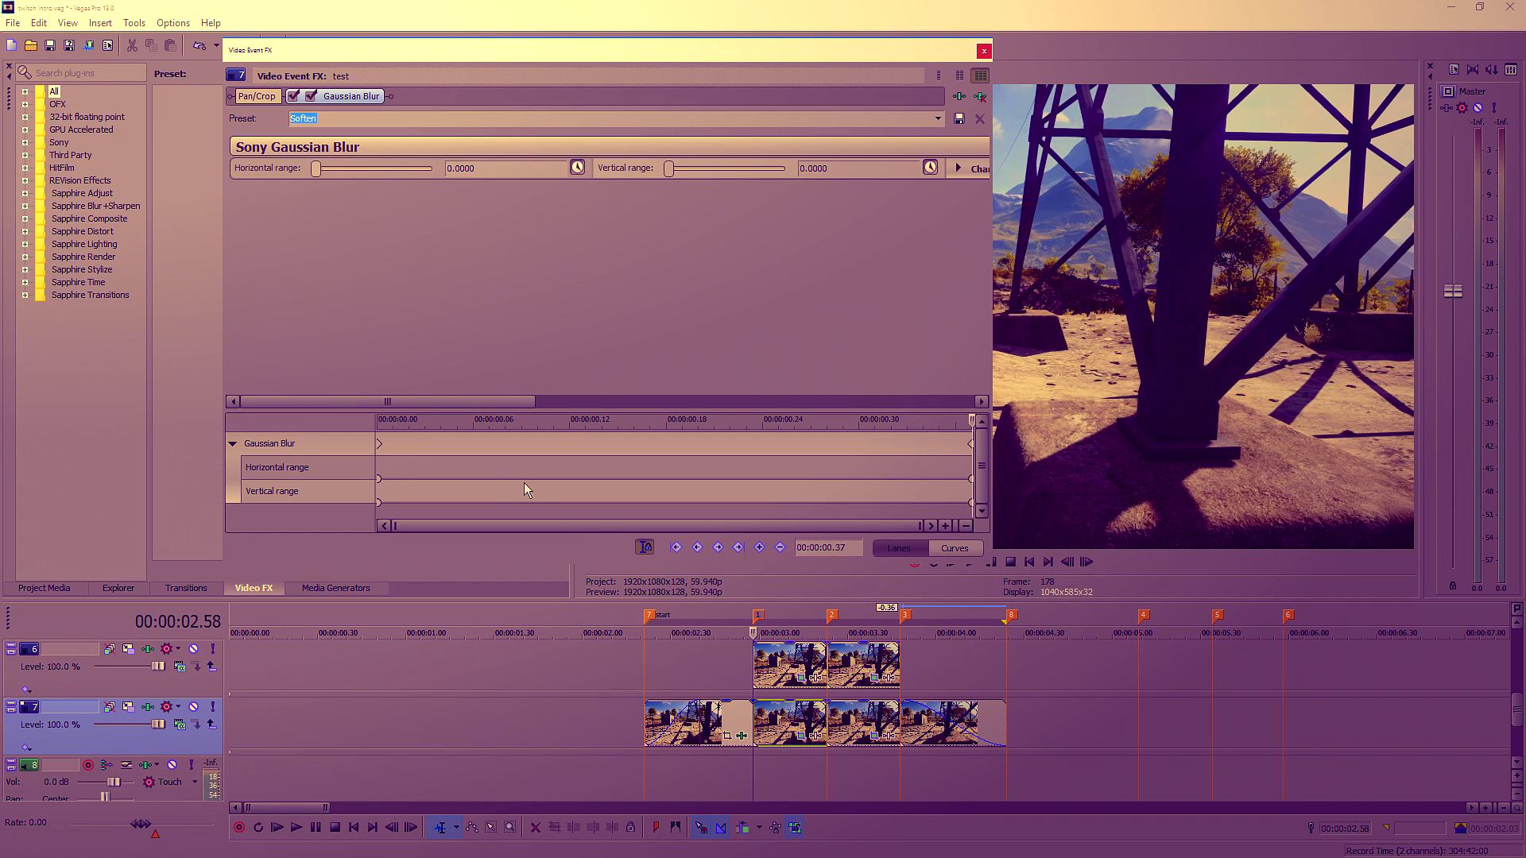
pyautogui.scroll(3, 748, 719)
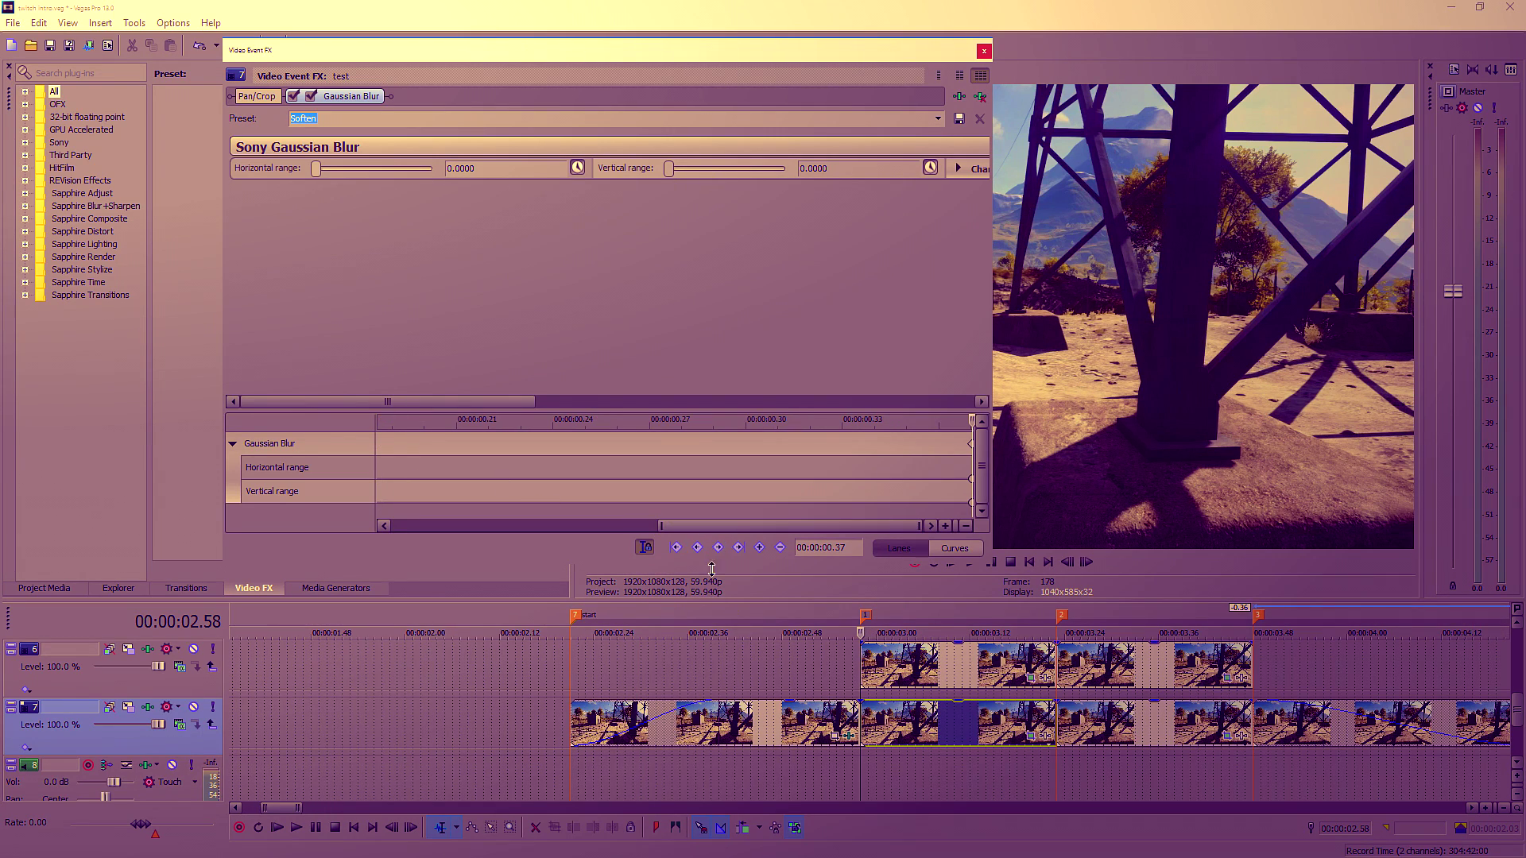
pyautogui.click(575, 720)
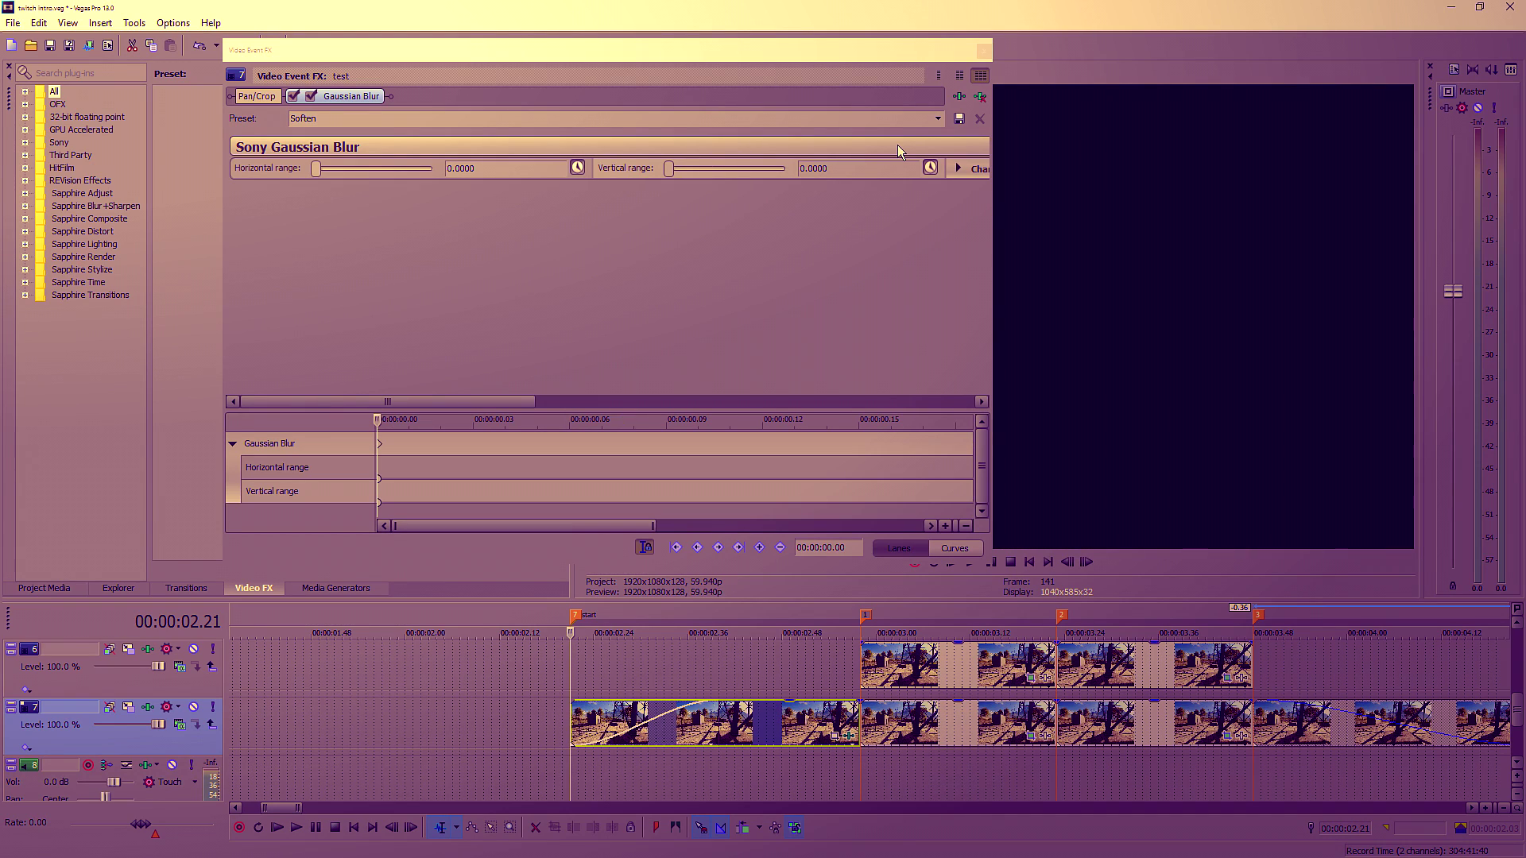
pyautogui.click(938, 118)
pyautogui.click(920, 174)
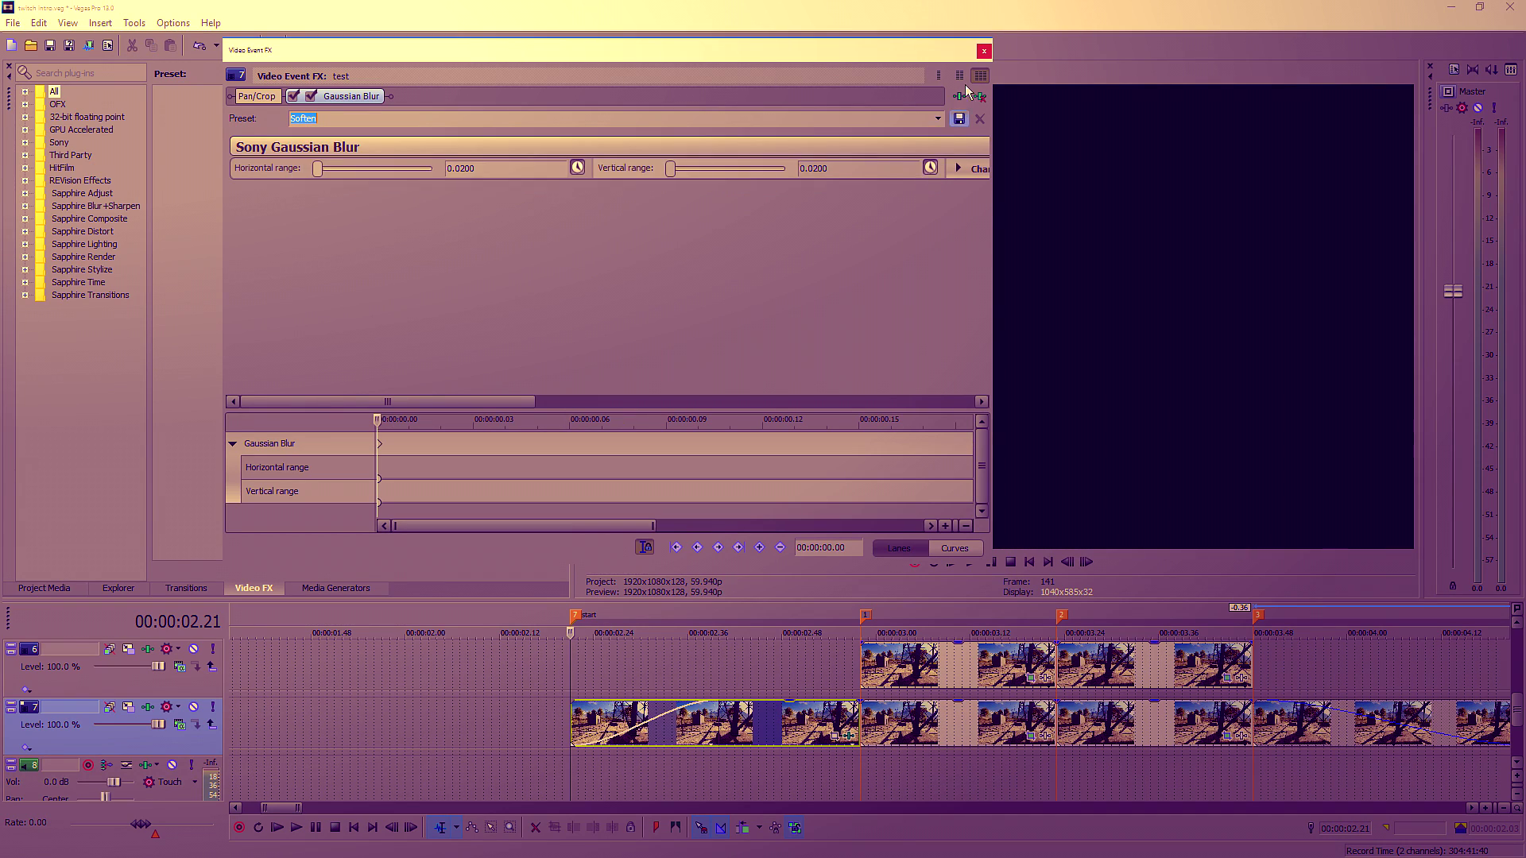
pyautogui.click(984, 50)
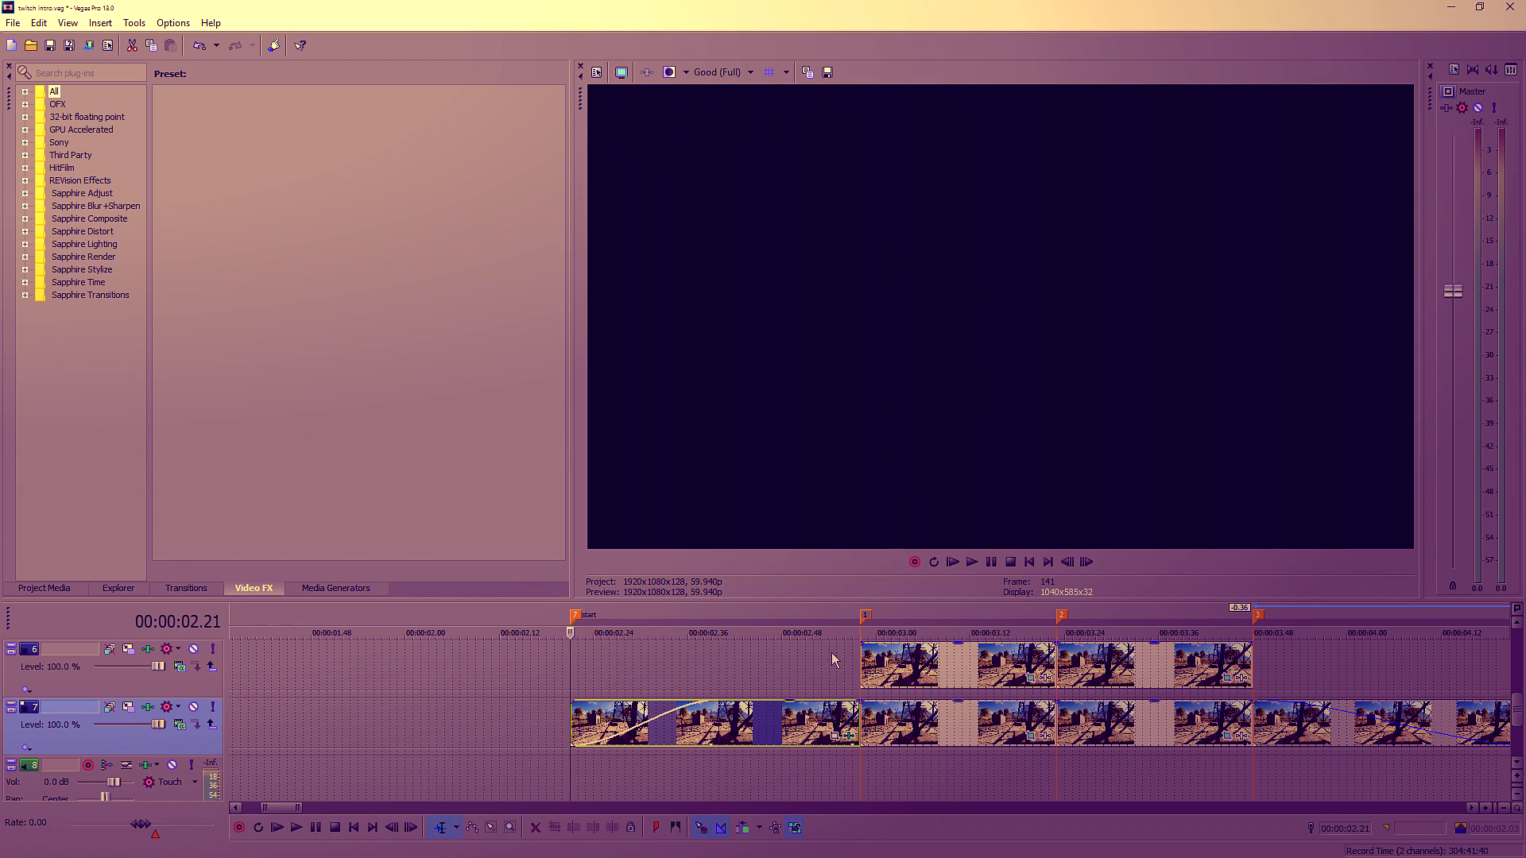
pyautogui.moveTo(716, 716); pyautogui.dragTo(863, 733)
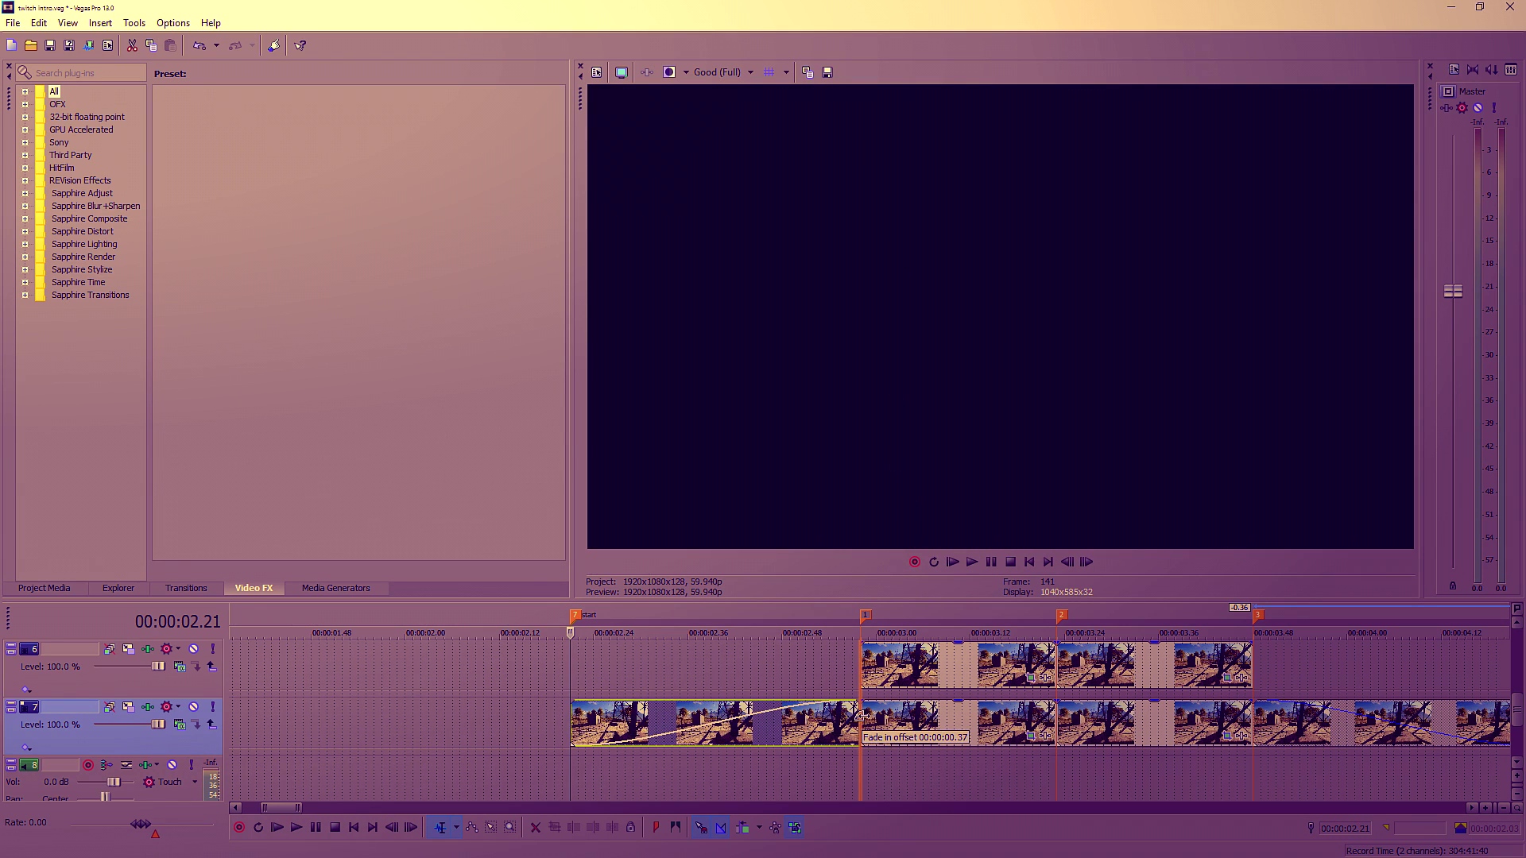
pyautogui.click(992, 563)
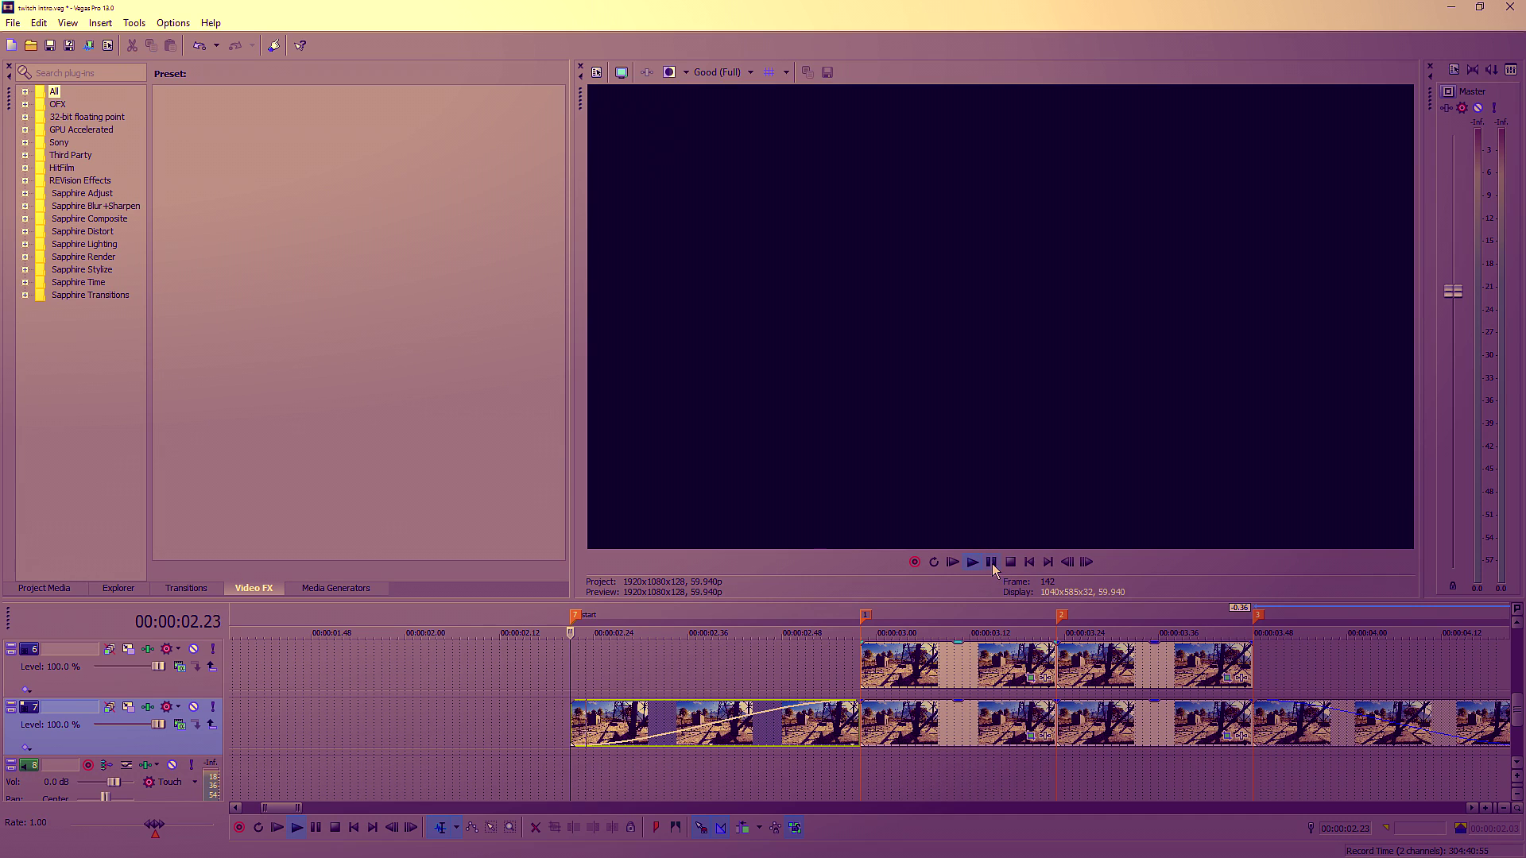
# Add Sony Gaussian Blur to the last track-7 event with vertical blur range 0
pyautogui.scroll(-3, 899, 672)
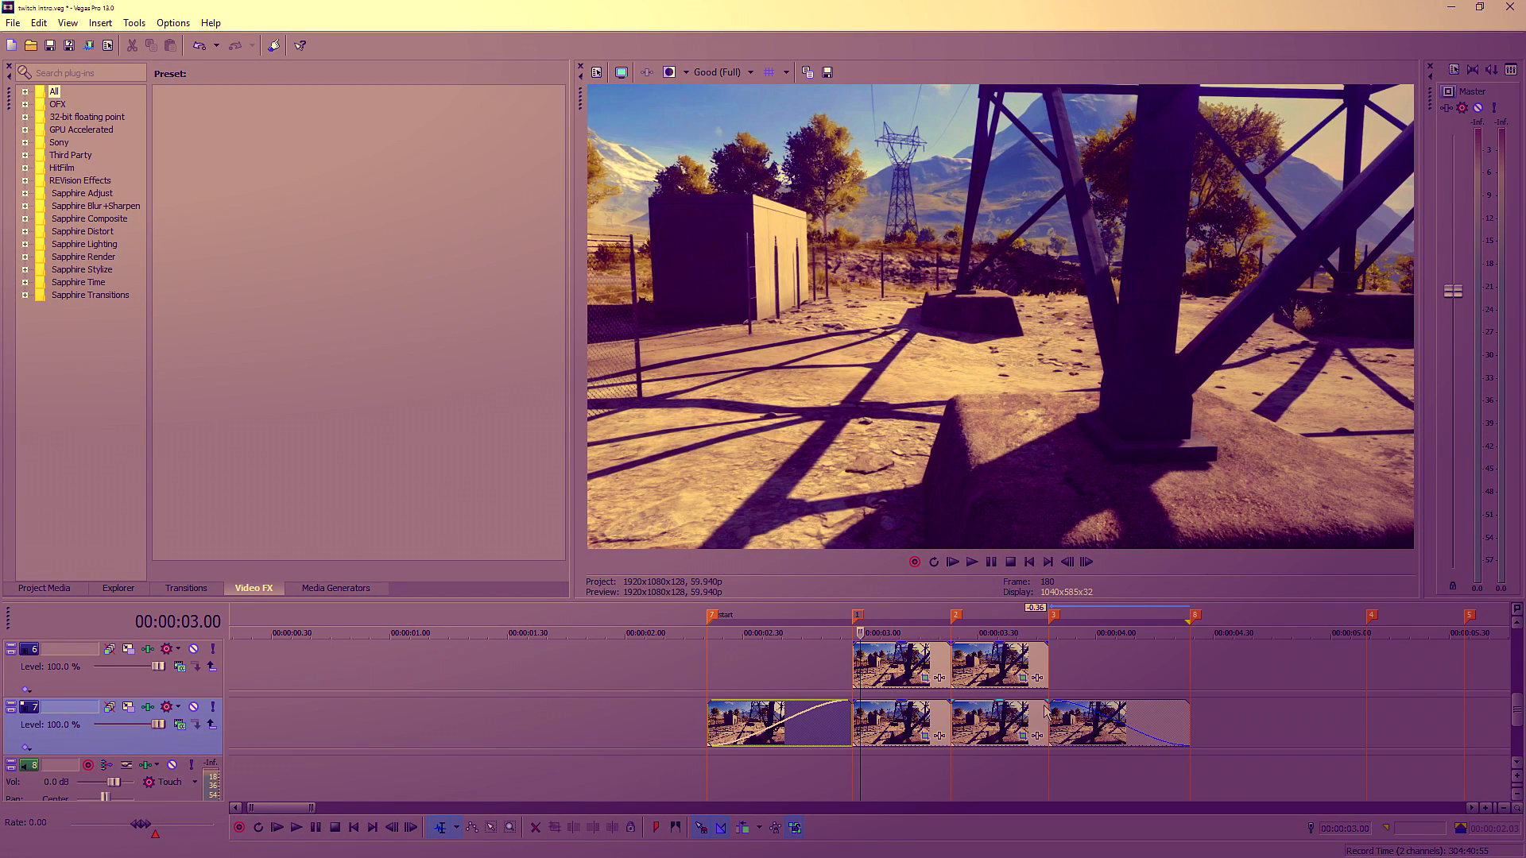
pyautogui.moveTo(1049, 703); pyautogui.dragTo(1177, 703)
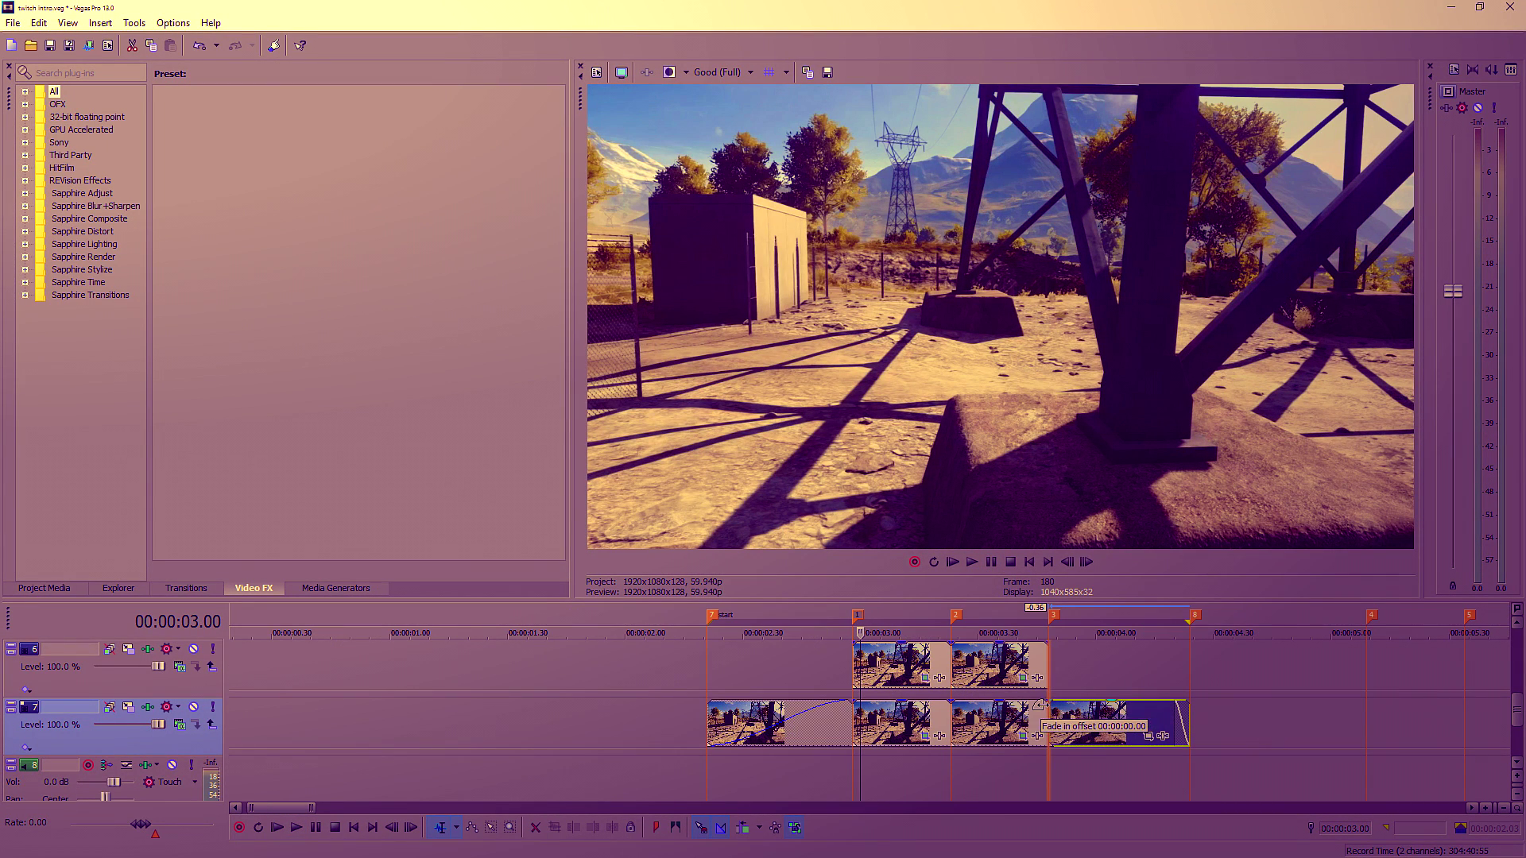
pyautogui.click(1164, 736)
pyautogui.click(640, 283)
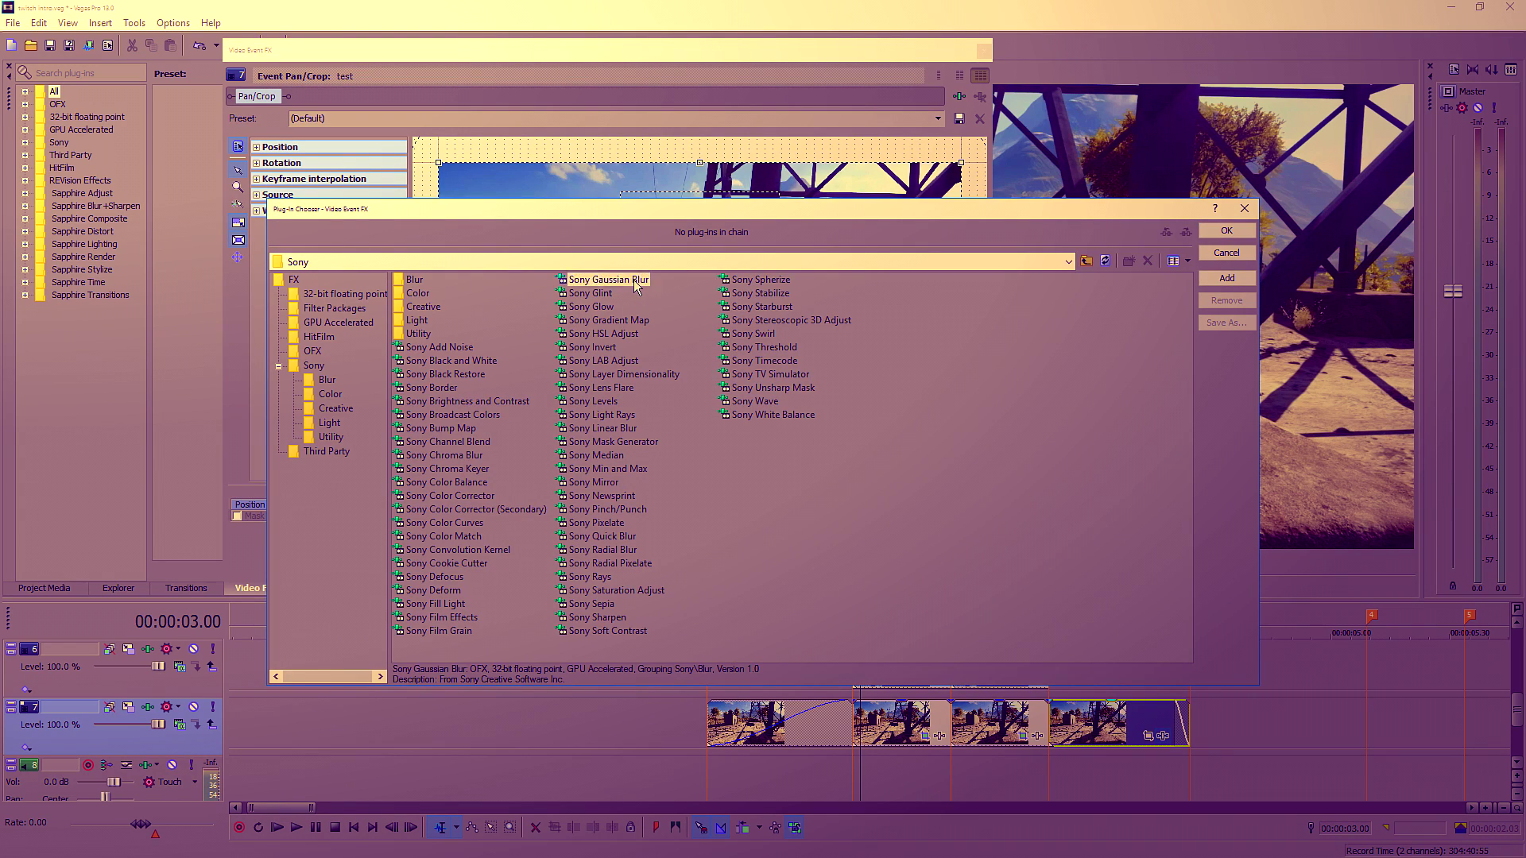
pyautogui.click(1226, 278)
pyautogui.click(1226, 230)
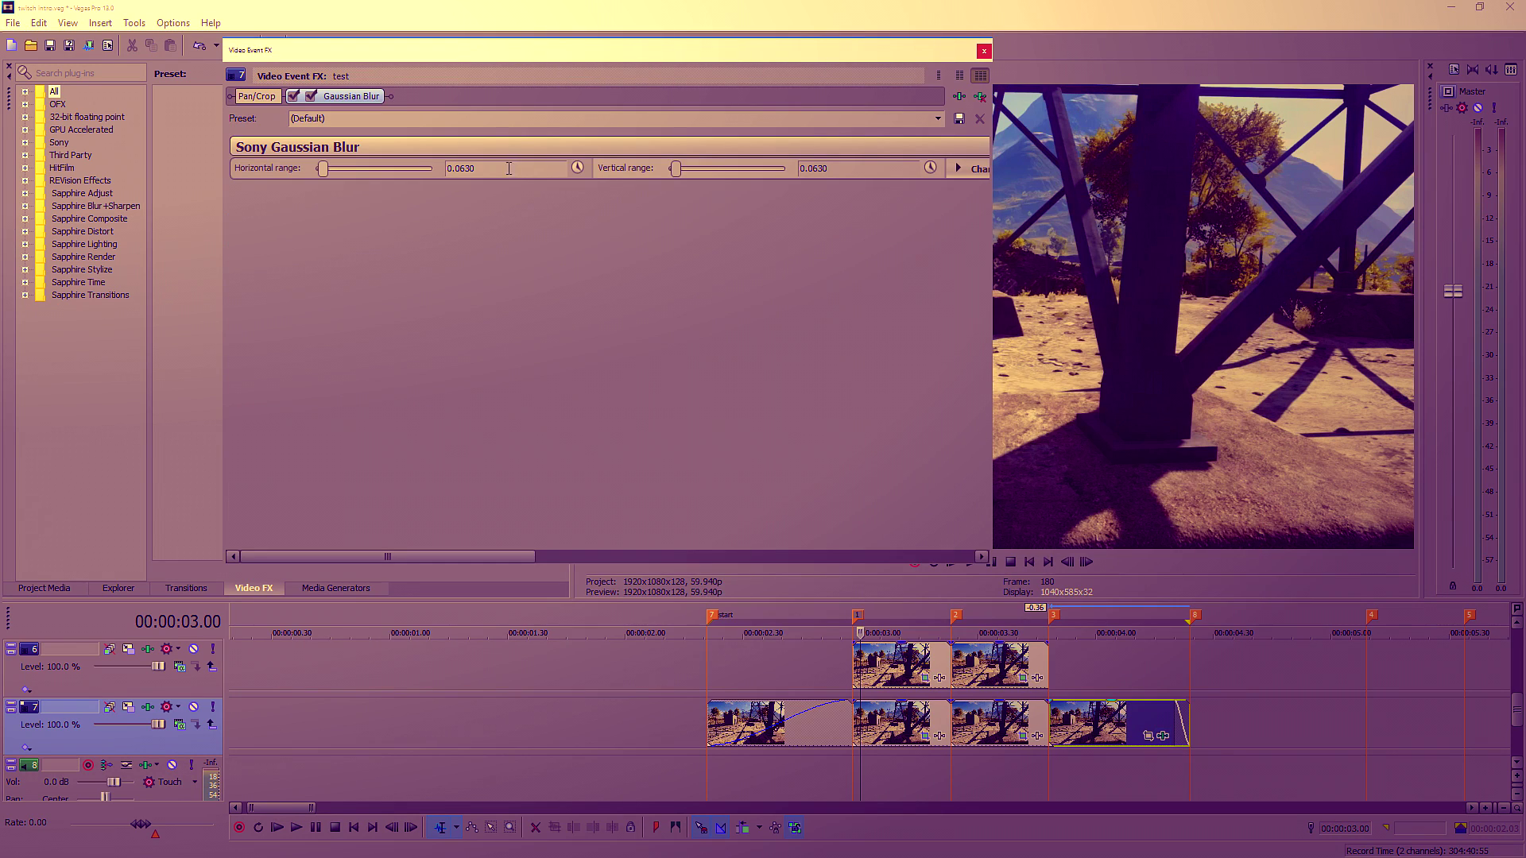
pyautogui.moveTo(675, 169); pyautogui.dragTo(665, 168)
pyautogui.click(929, 169)
pyautogui.click(577, 167)
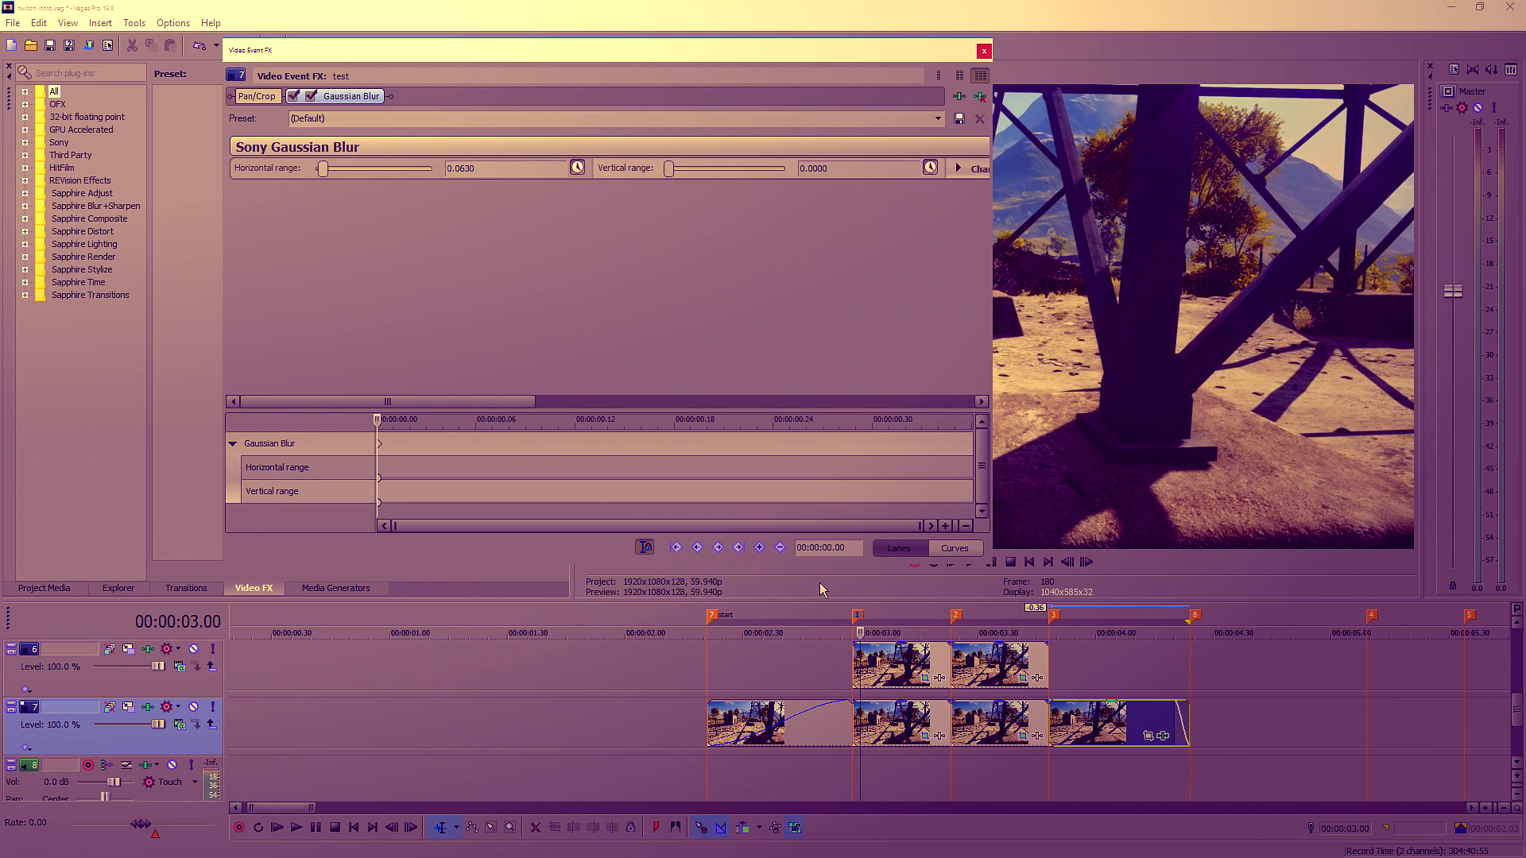
# Reset the horizontal range to 0 and apply the Soften blur preset to that event
pyautogui.click(1049, 720)
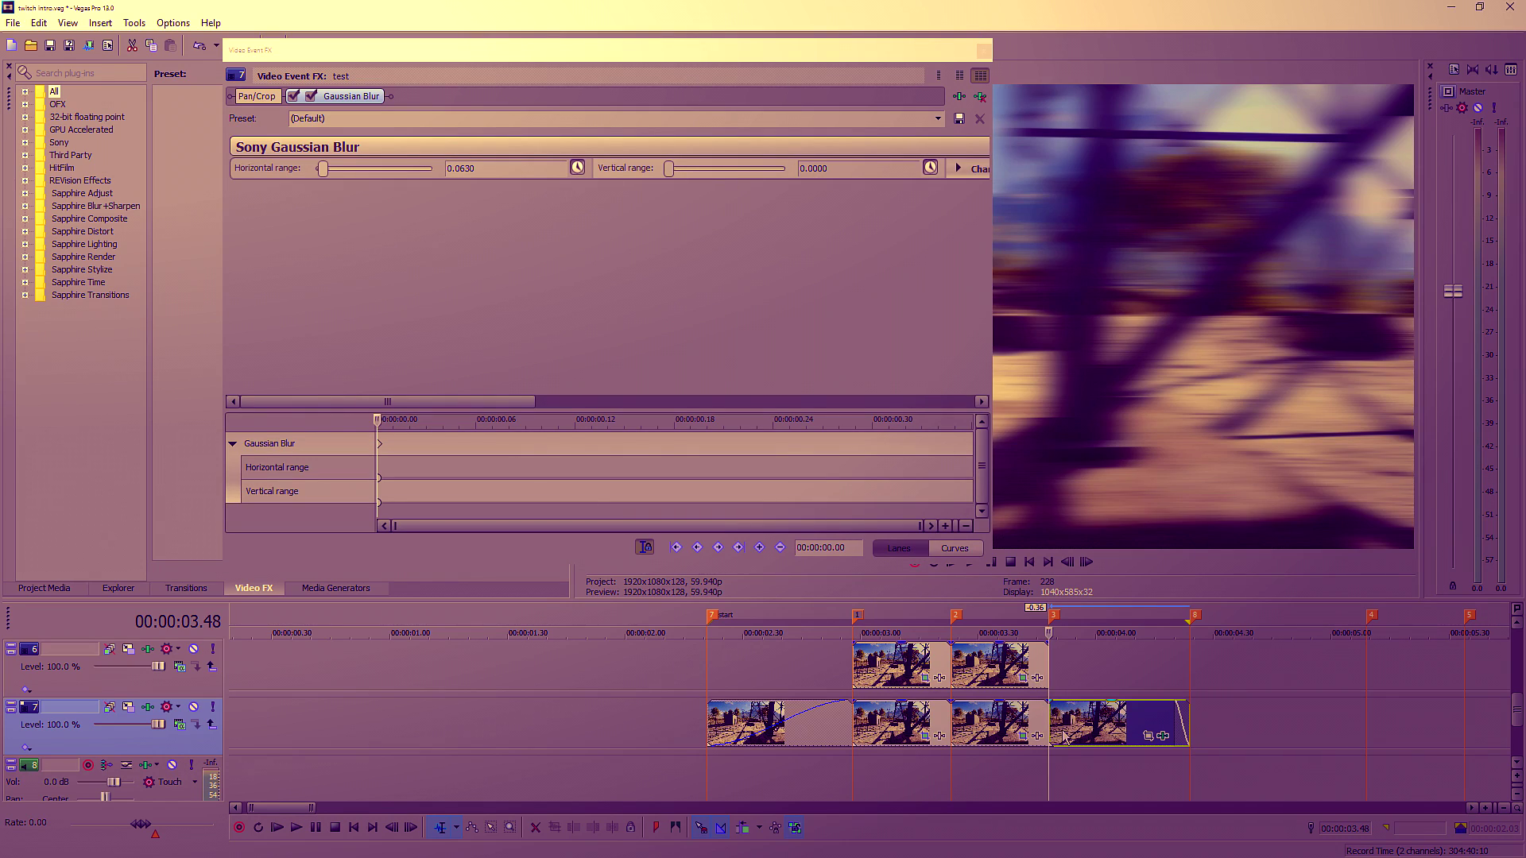
pyautogui.doubleClick(405, 169)
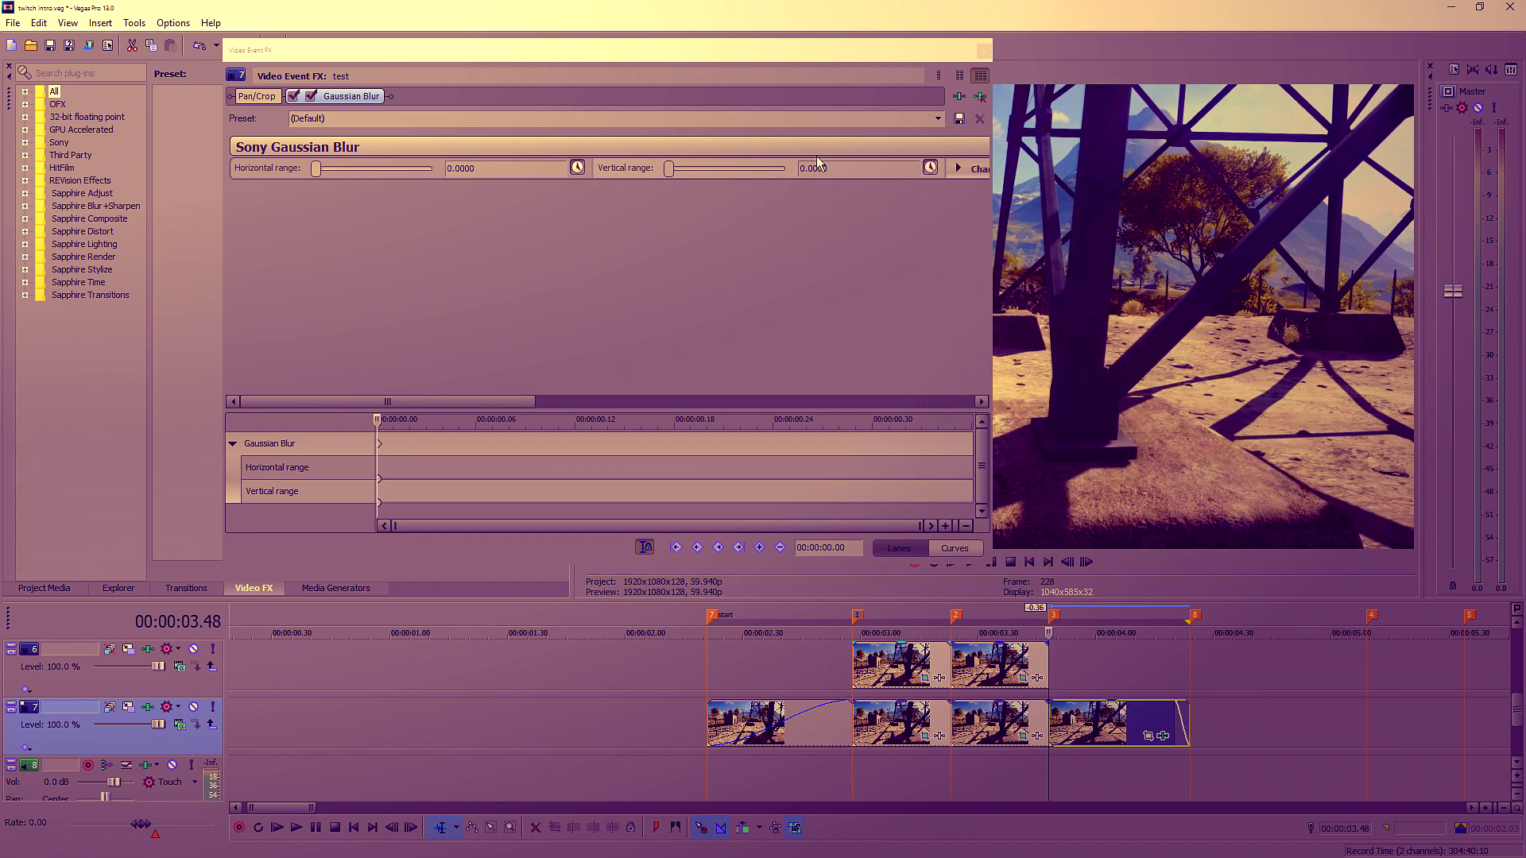
pyautogui.press('End')
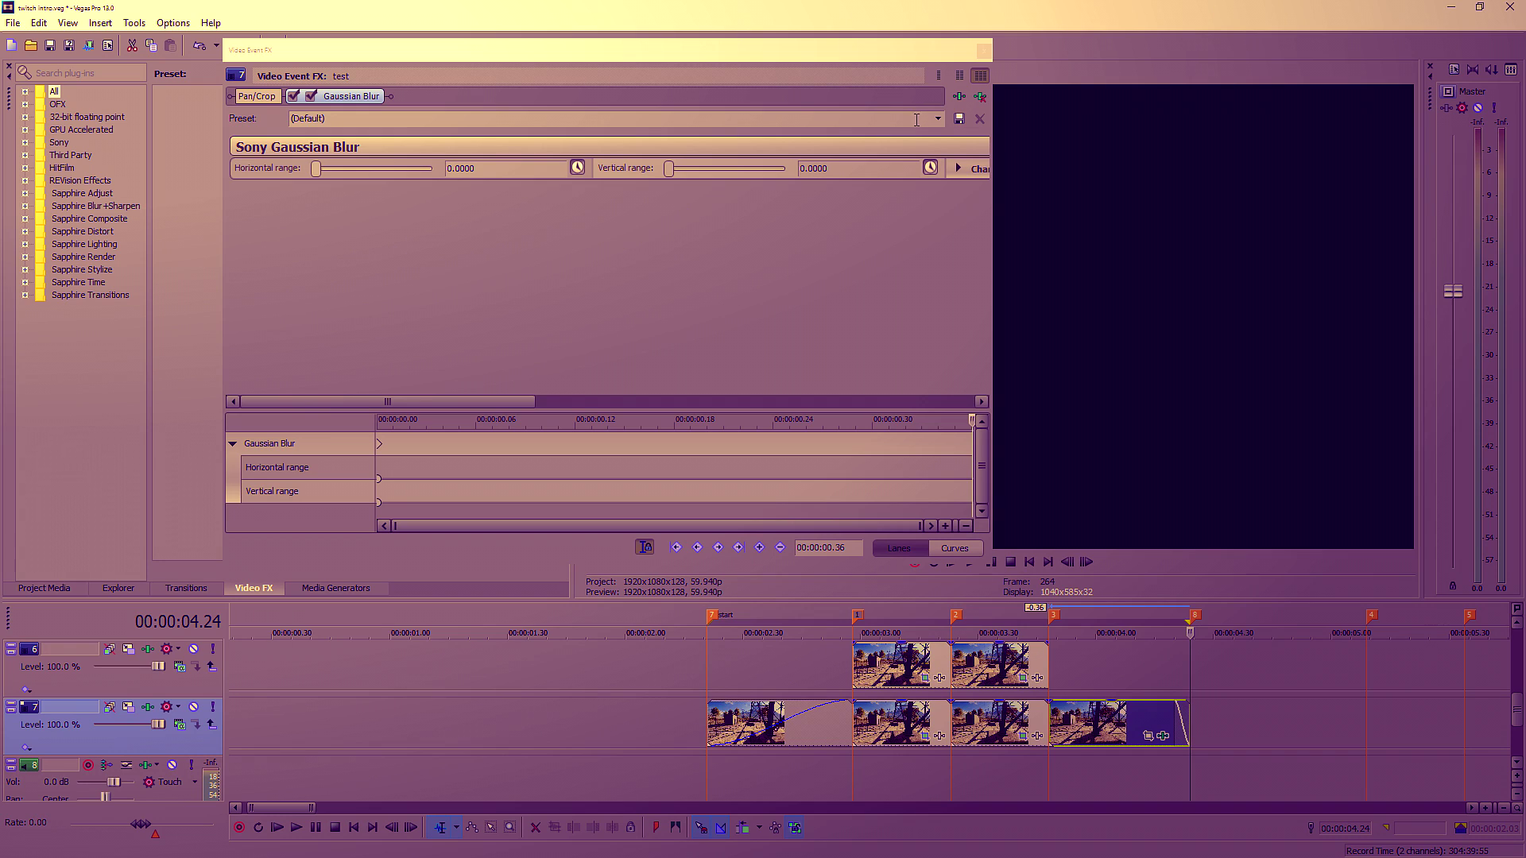
pyautogui.click(938, 118)
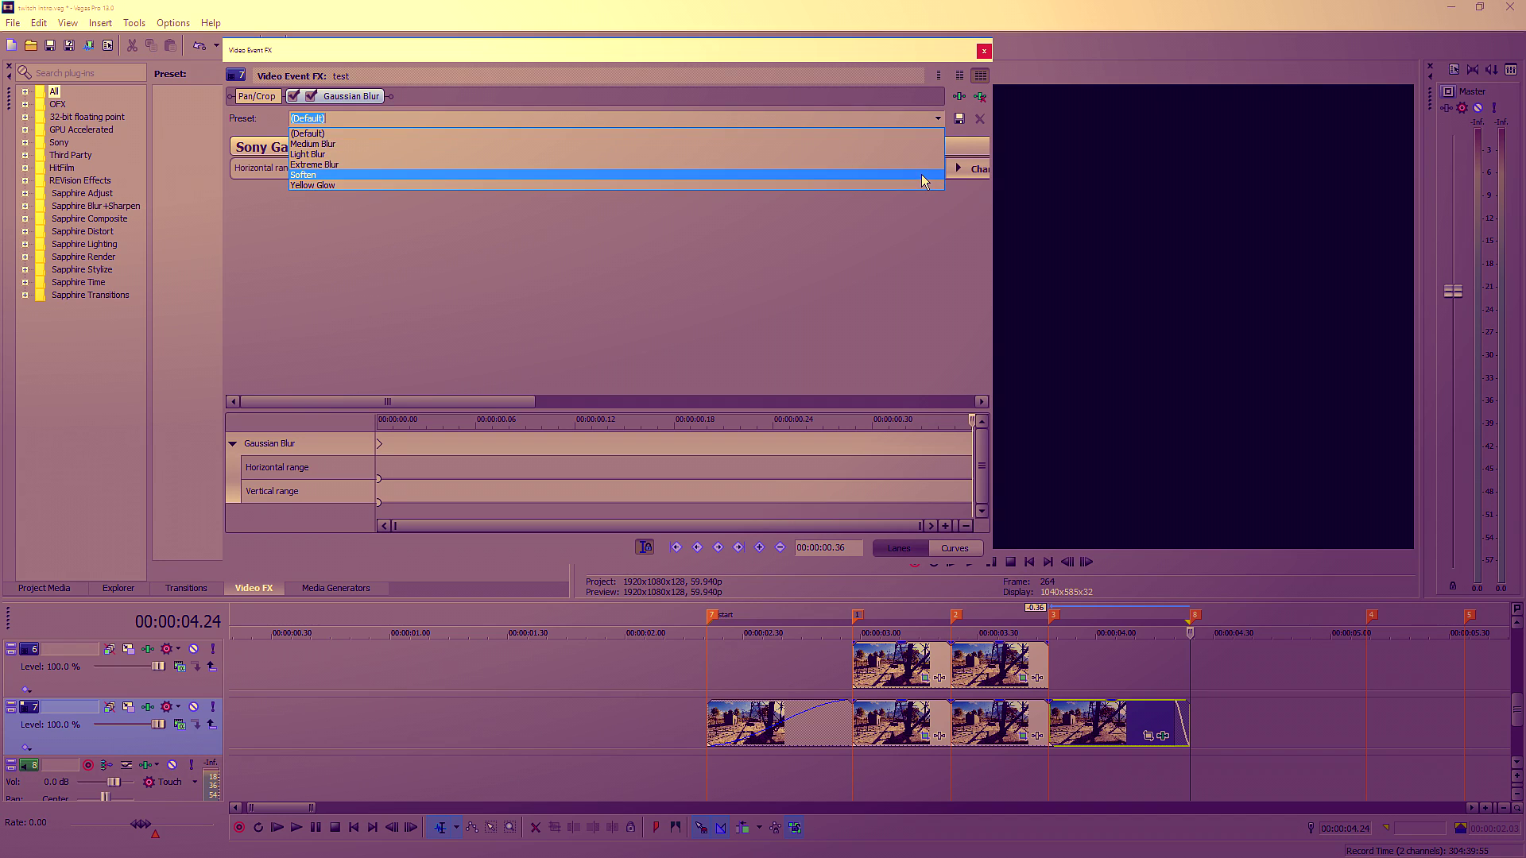
pyautogui.click(922, 174)
pyautogui.click(984, 50)
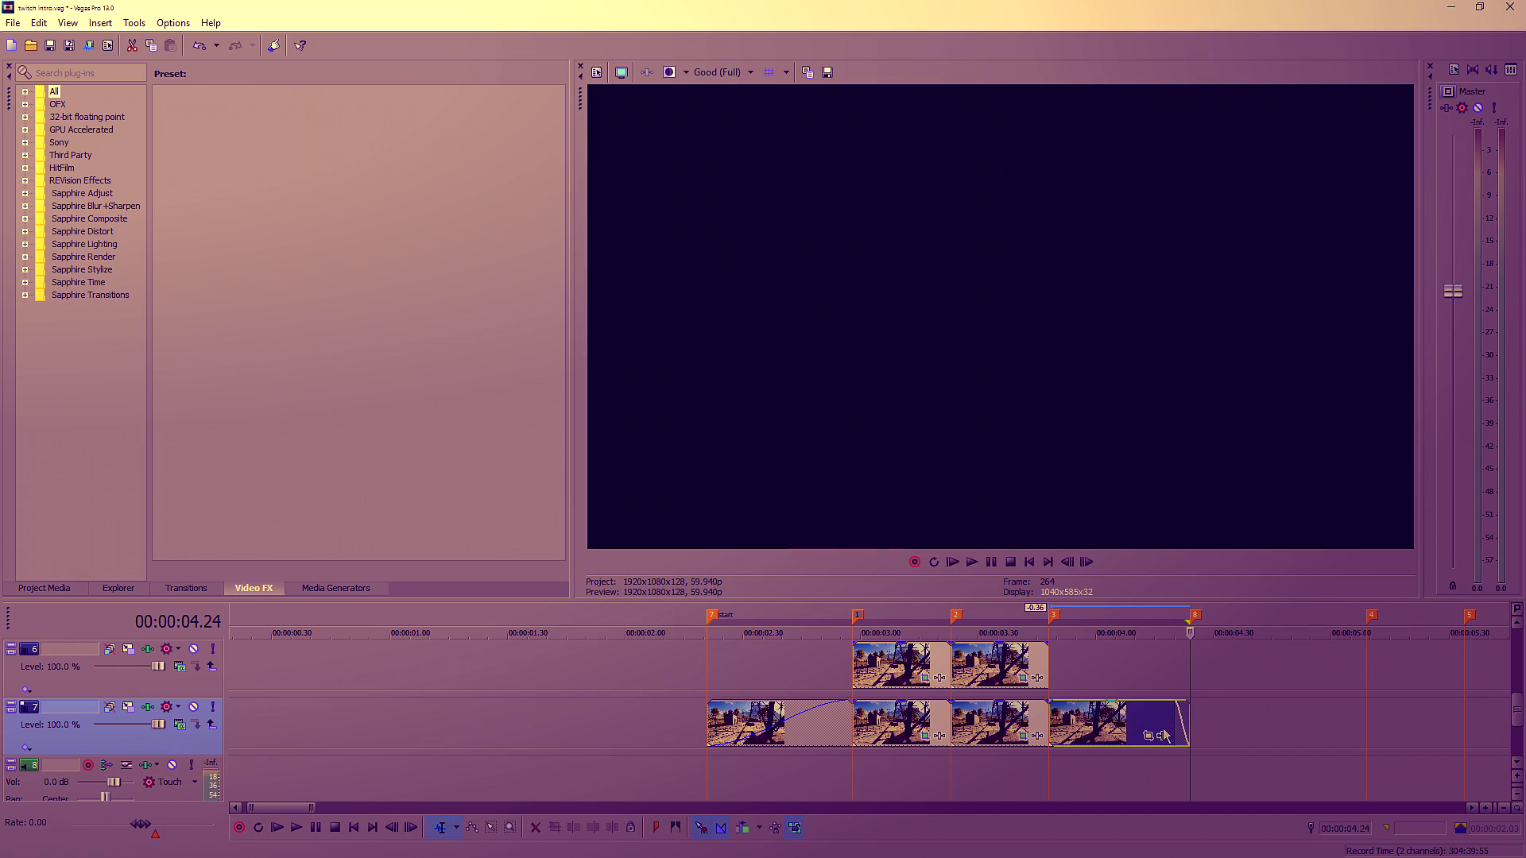
# Stretch the last event's fade-out across its length and scrub near 4.05–4.13 s to check
pyautogui.moveTo(1187, 703); pyautogui.dragTo(1052, 725)
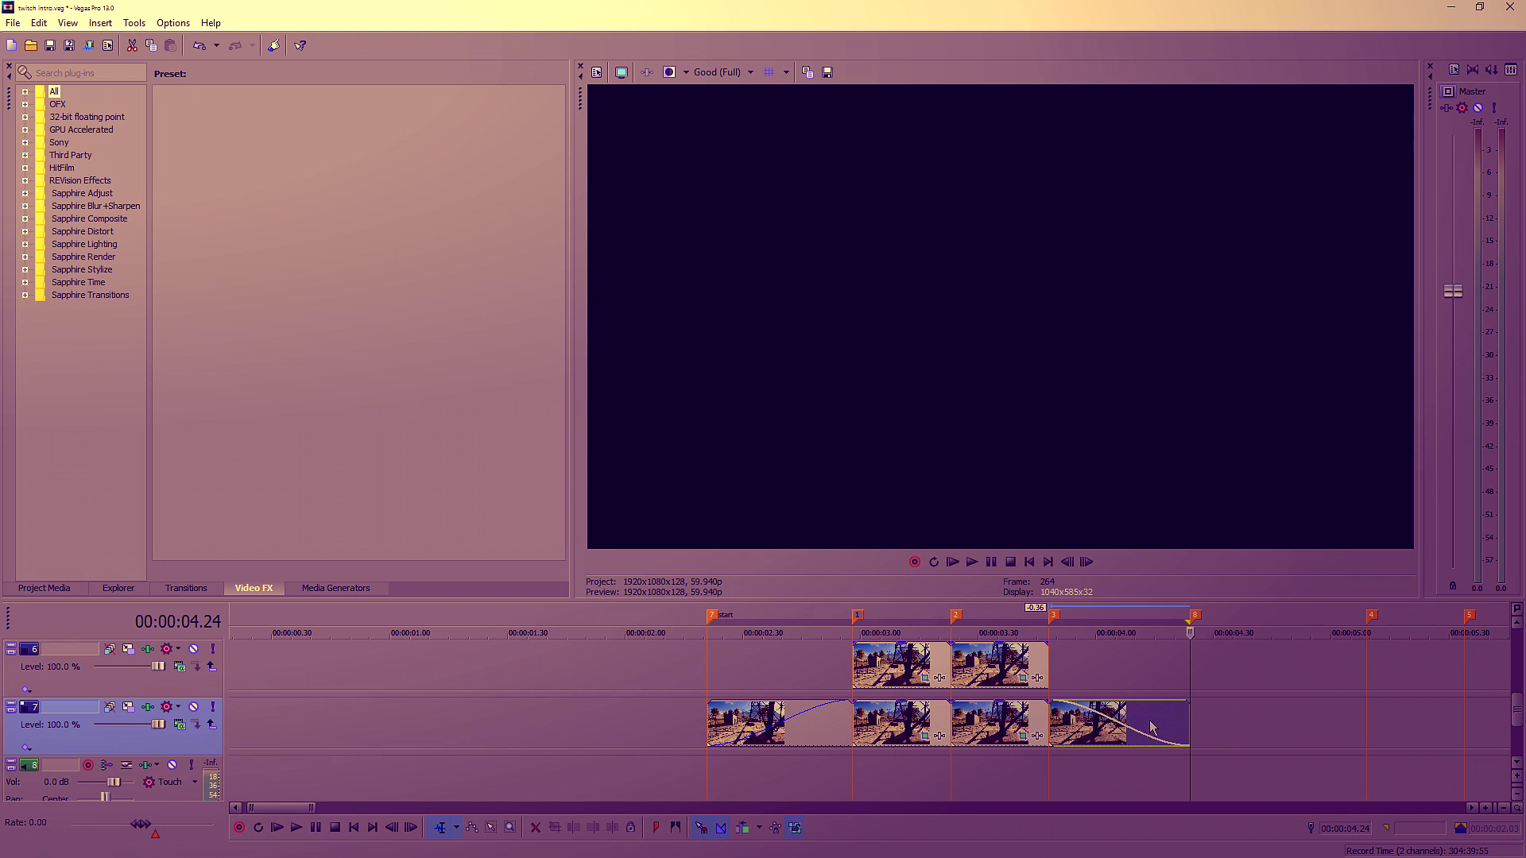
pyautogui.click(1081, 618)
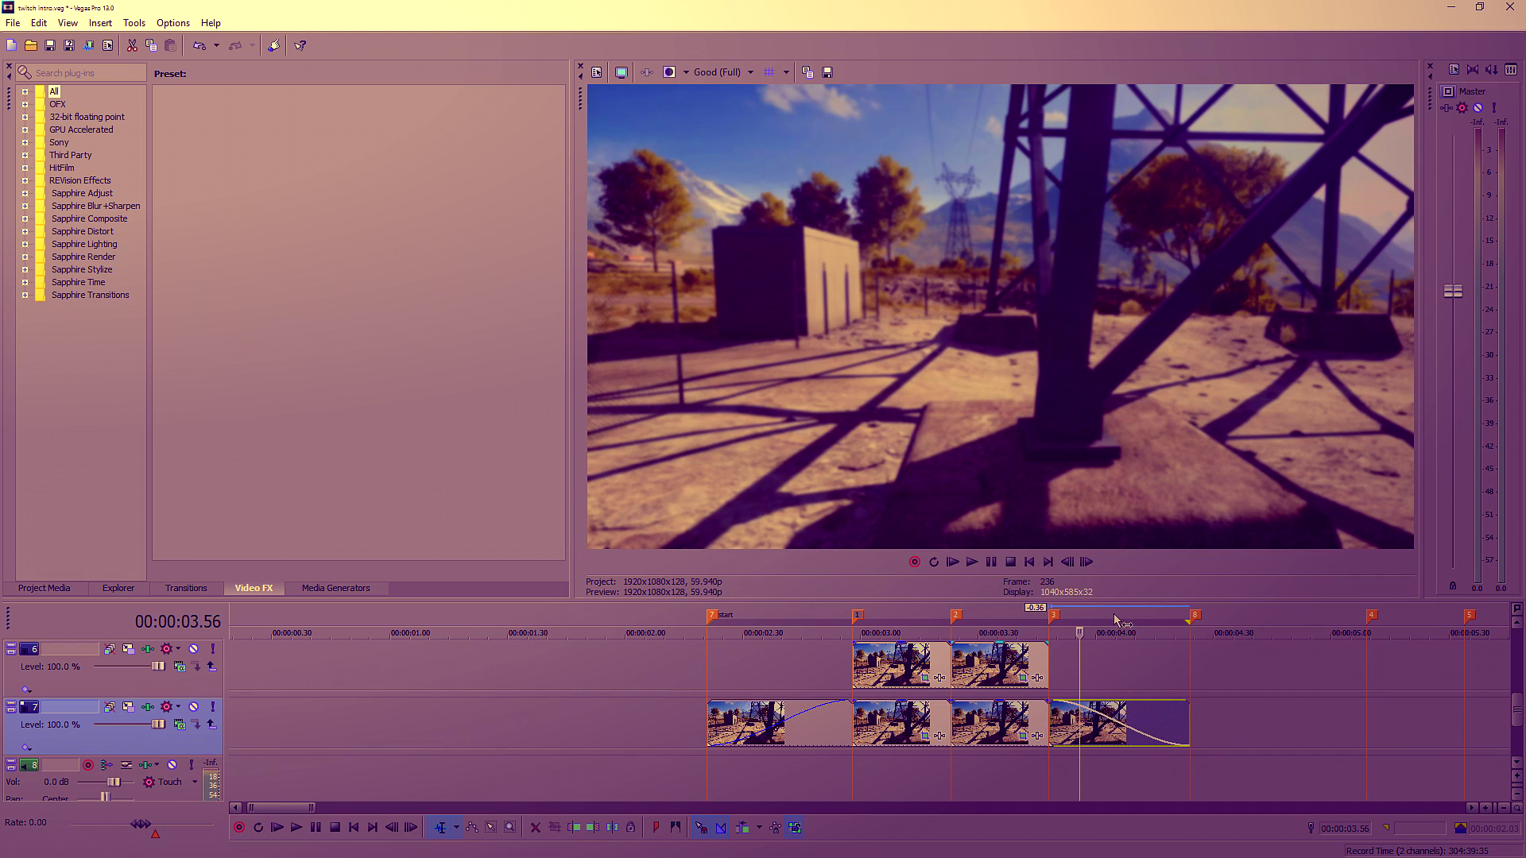
pyautogui.click(1116, 625)
pyautogui.click(1146, 629)
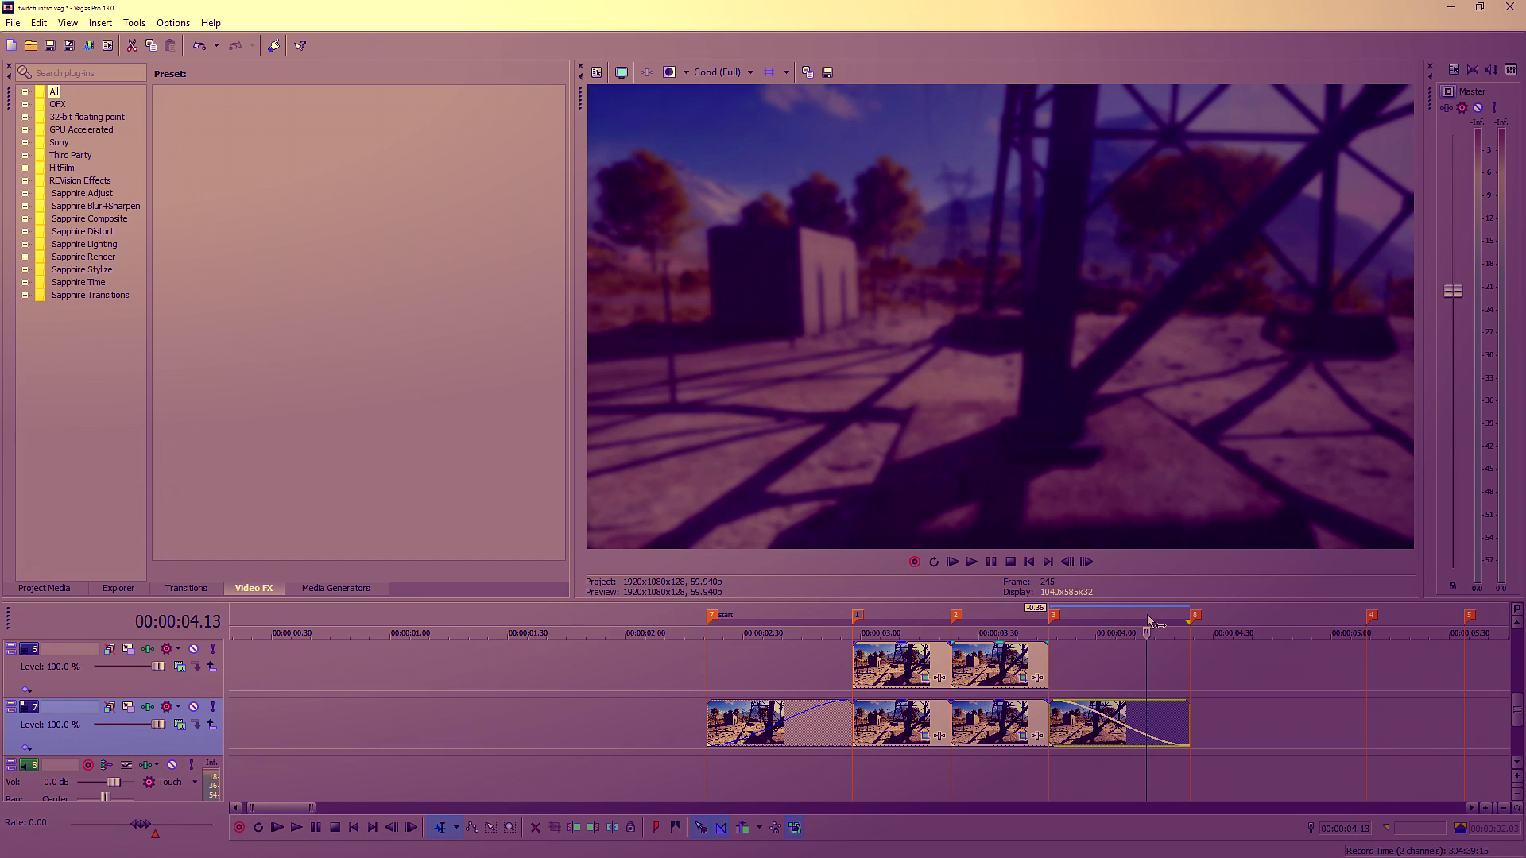
pyautogui.click(994, 622)
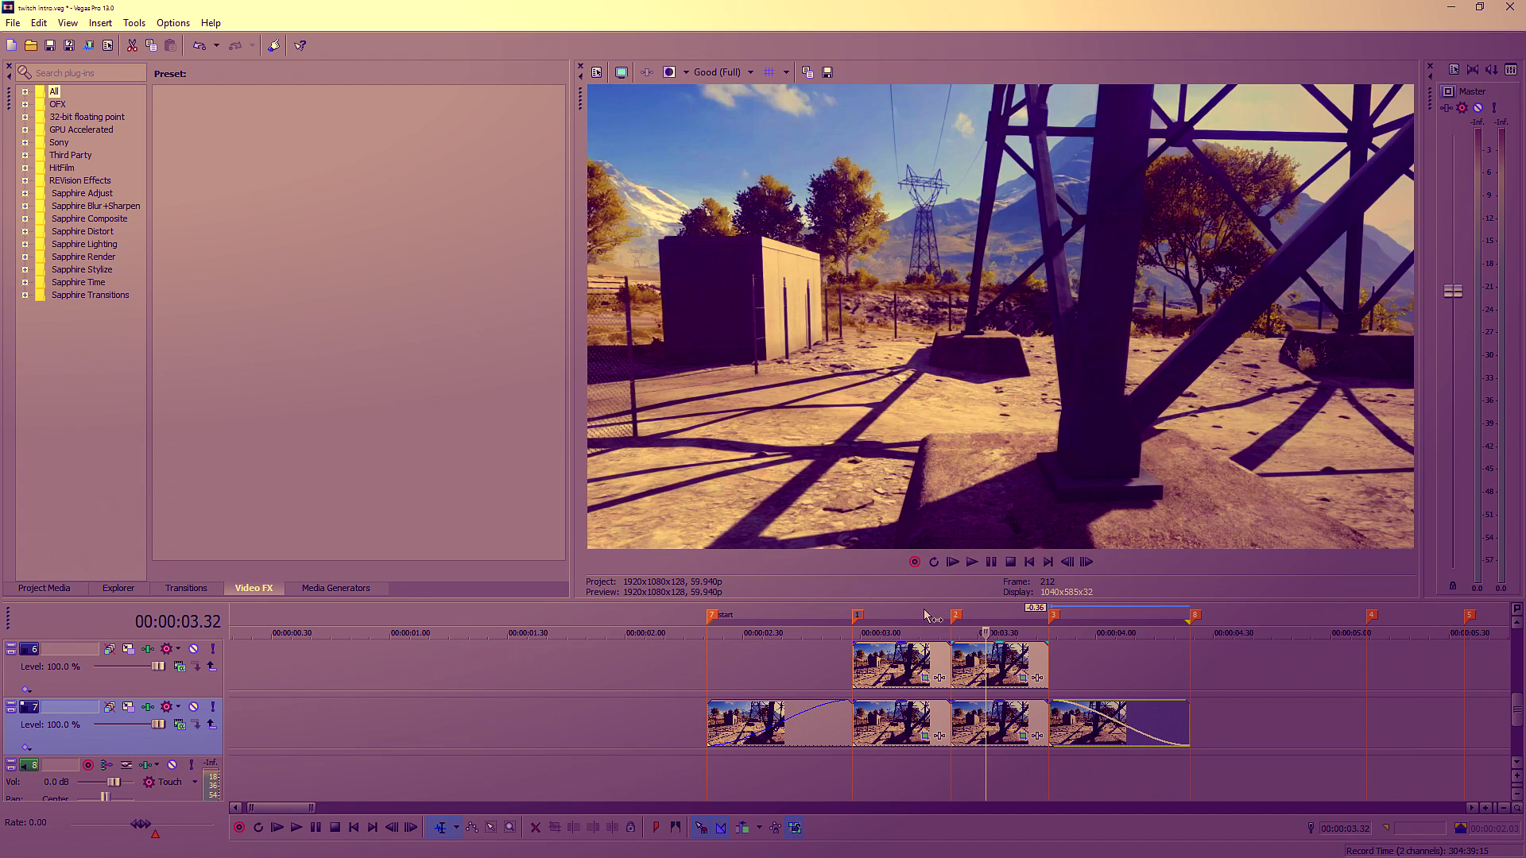
pyautogui.click(923, 624)
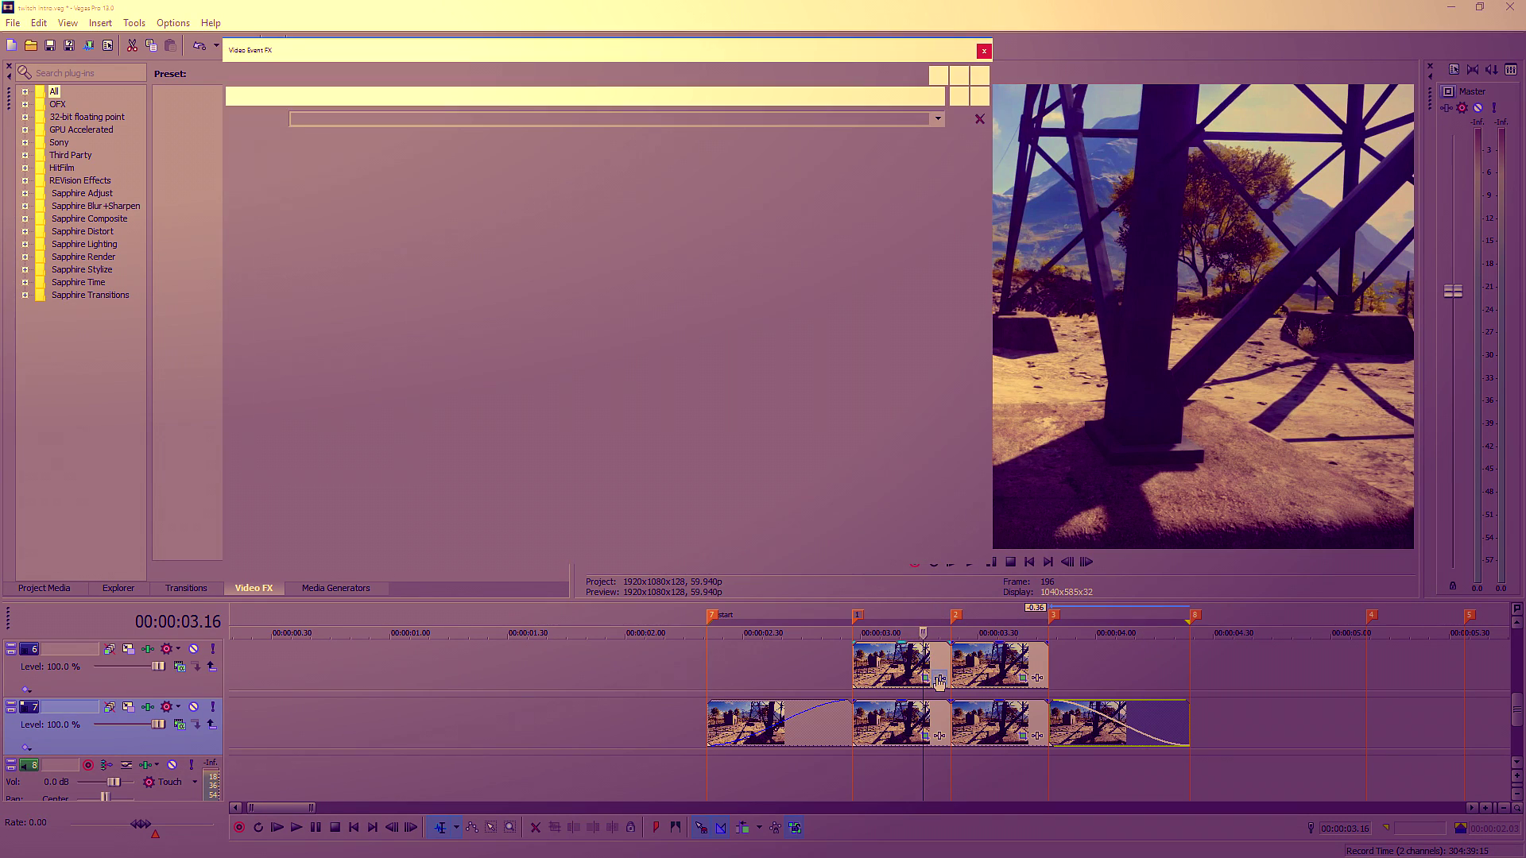
# Add Sony Stereoscopic 3D Adjust with the Twitch red/cyan preset to the first track-6 event
pyautogui.click(939, 678)
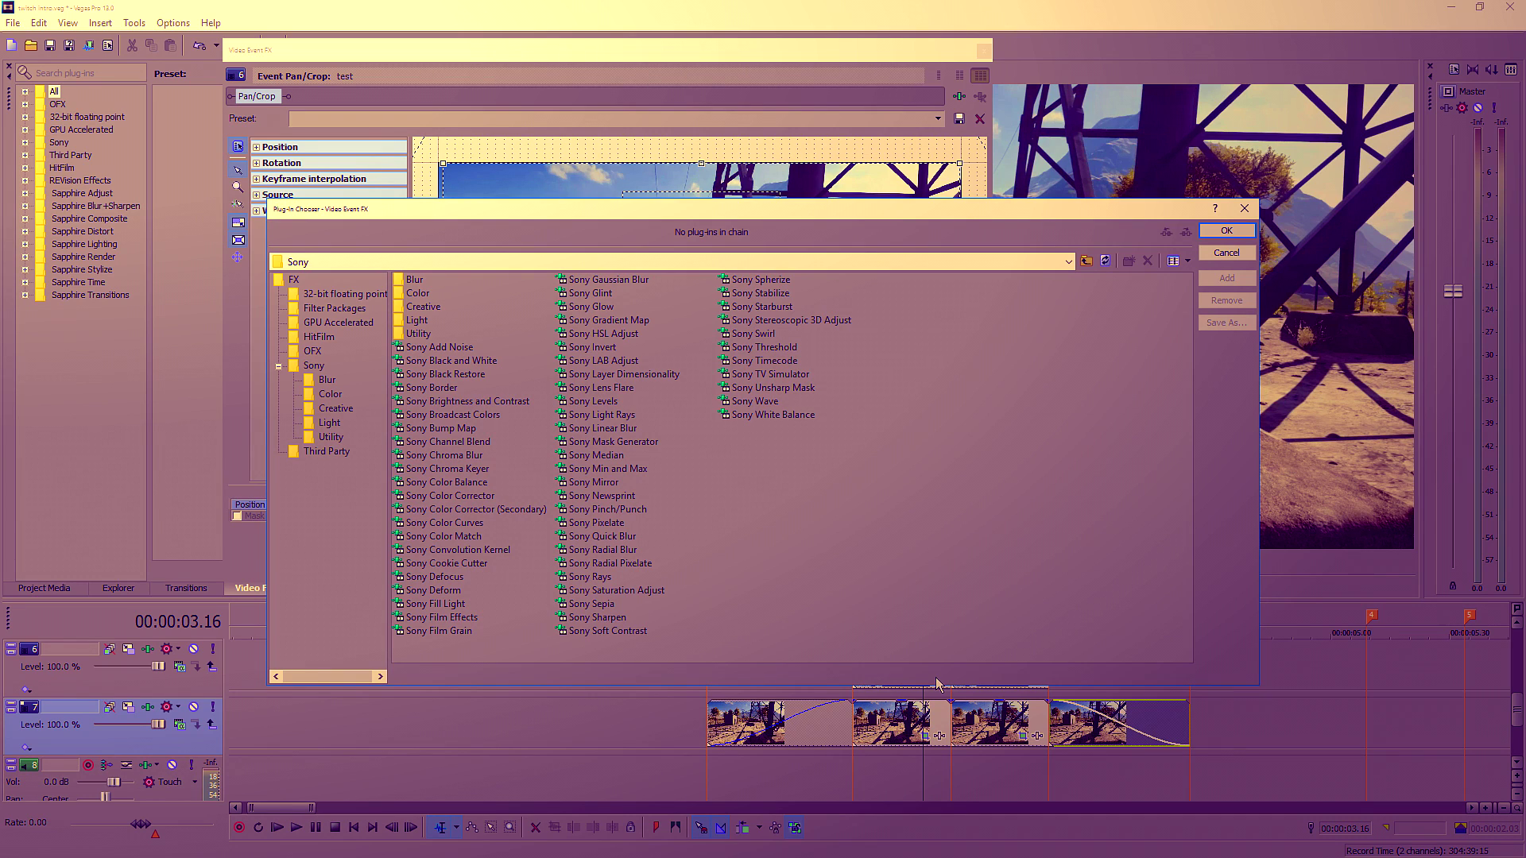
pyautogui.click(831, 320)
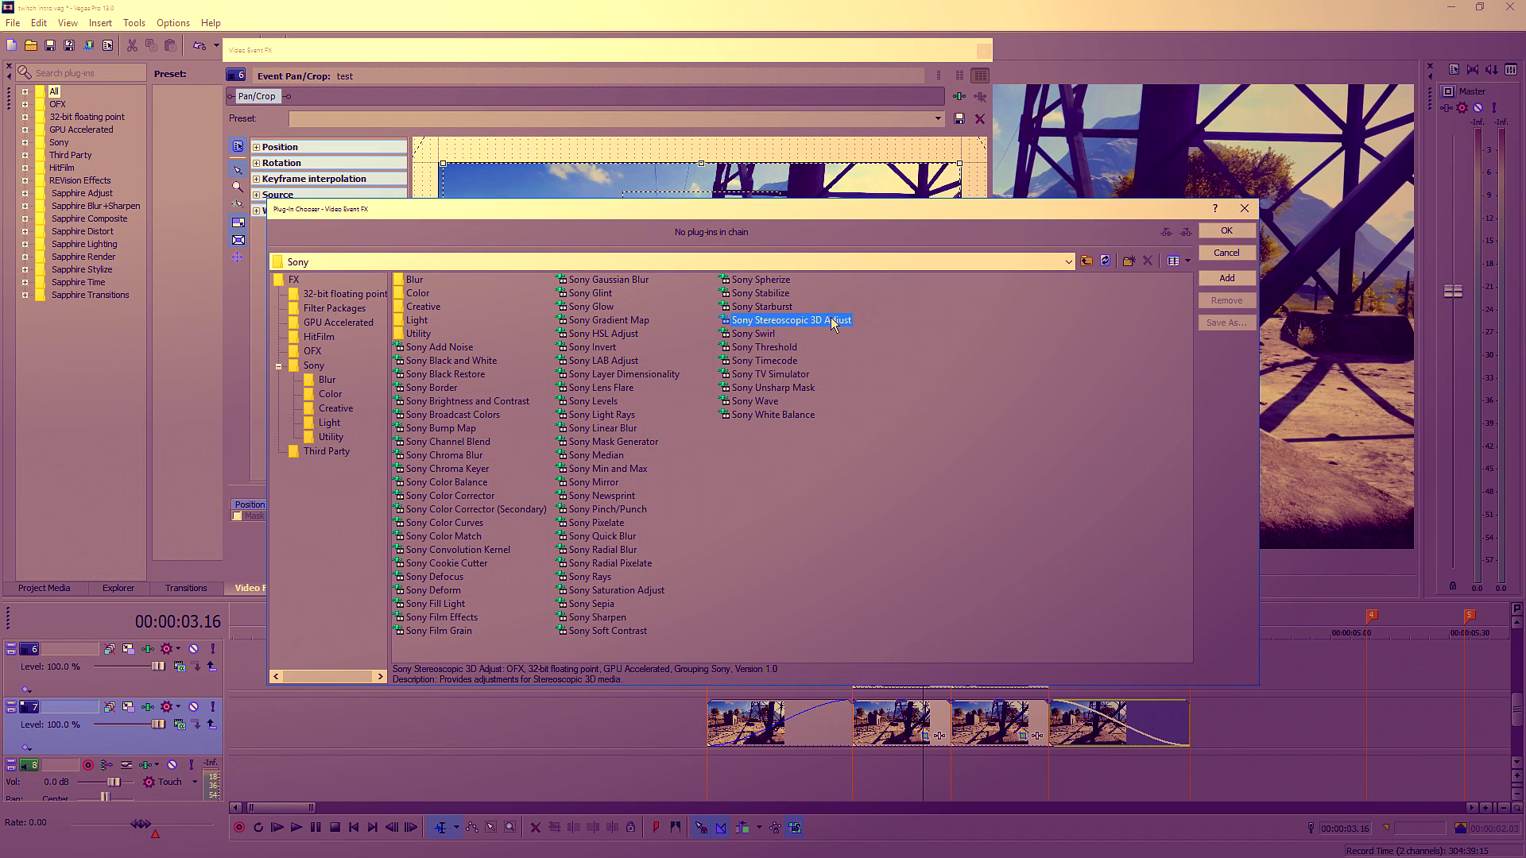
pyautogui.click(1227, 278)
pyautogui.click(1226, 231)
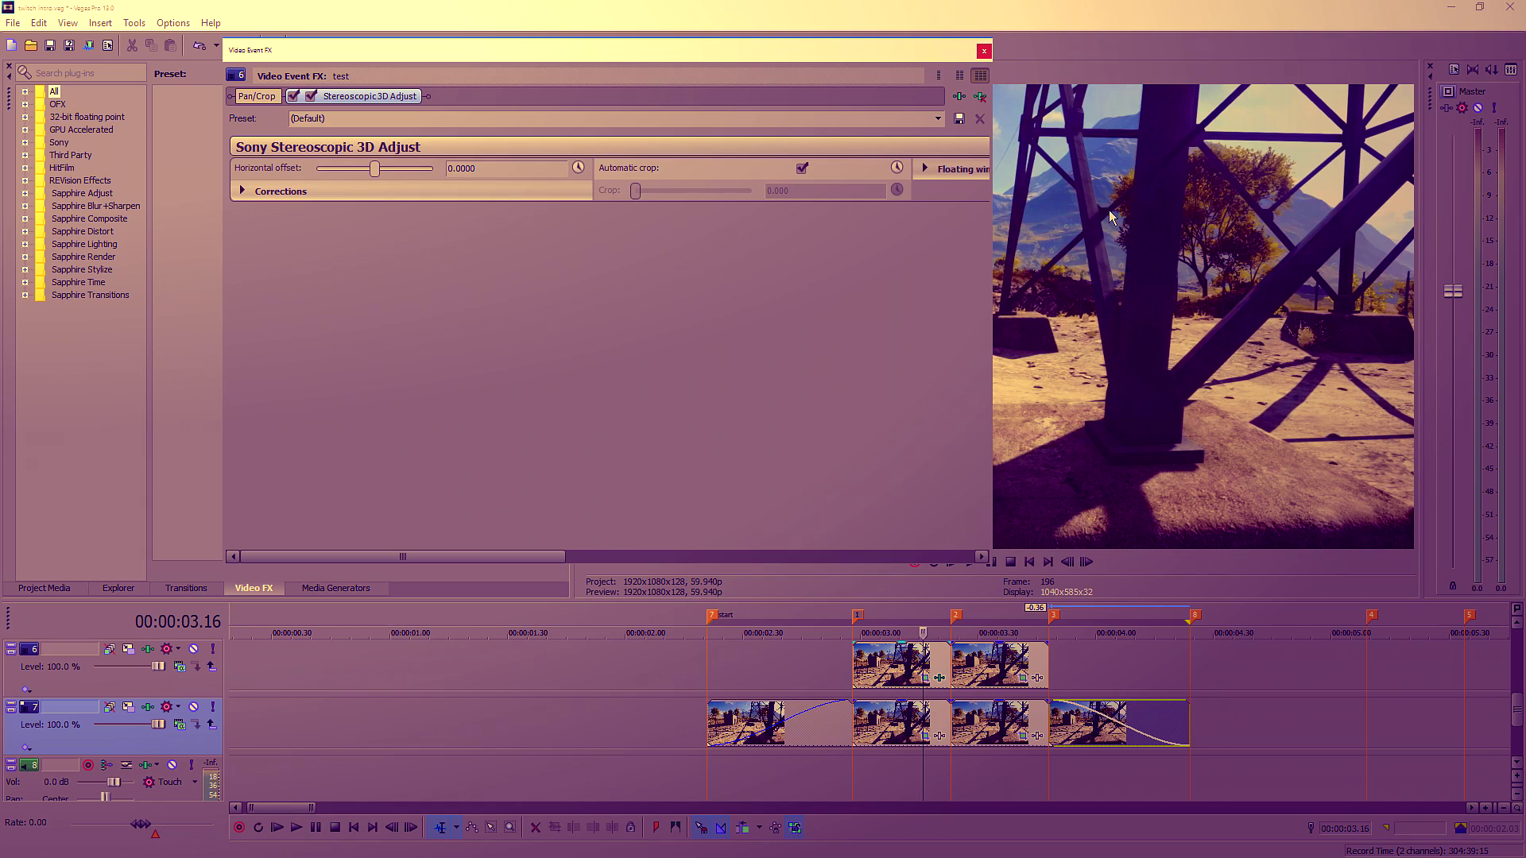
pyautogui.click(938, 118)
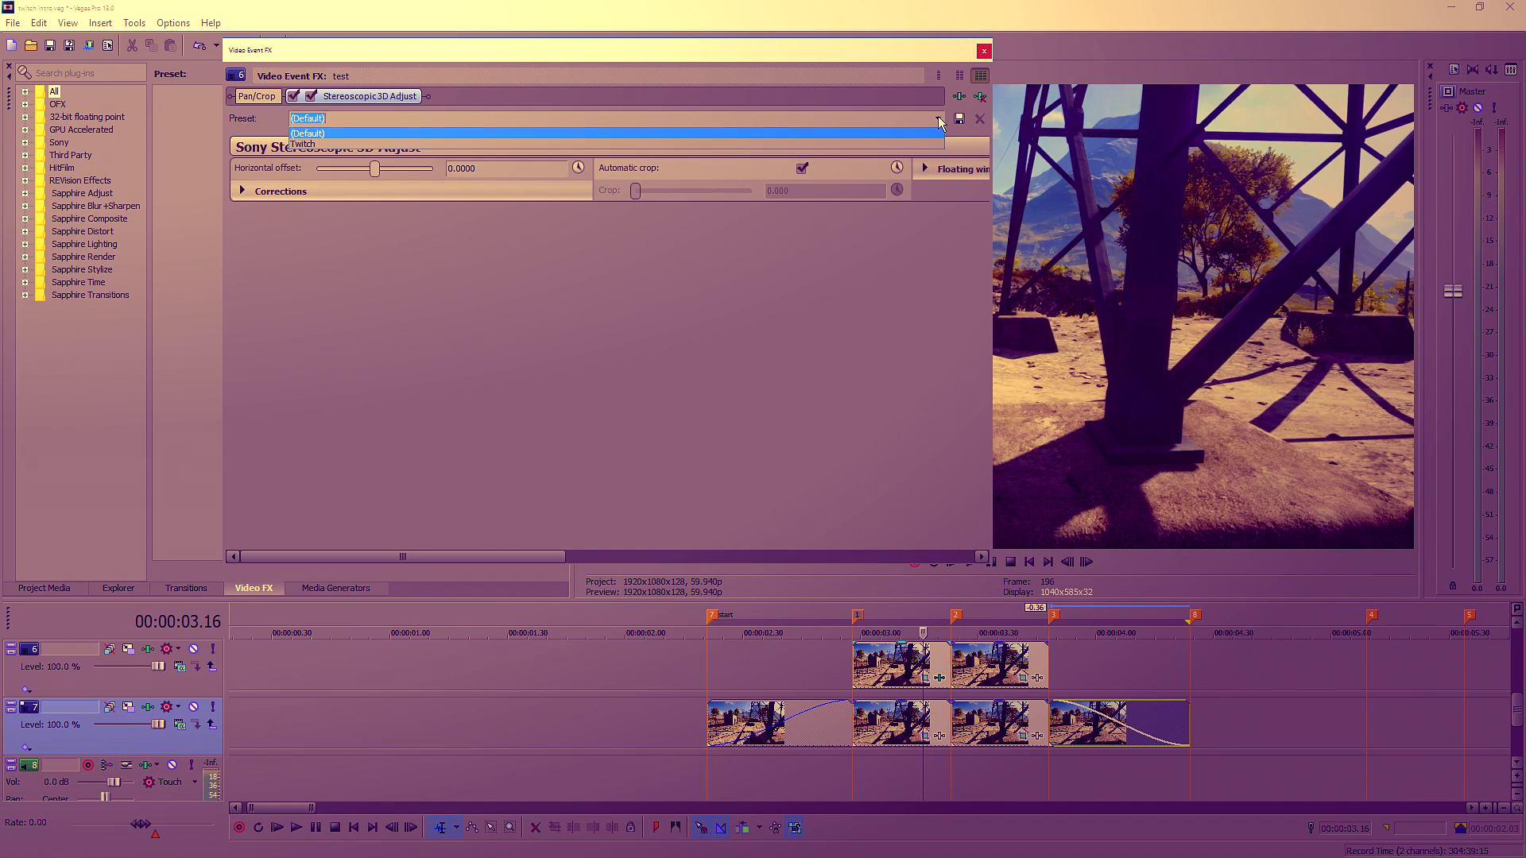
pyautogui.click(347, 146)
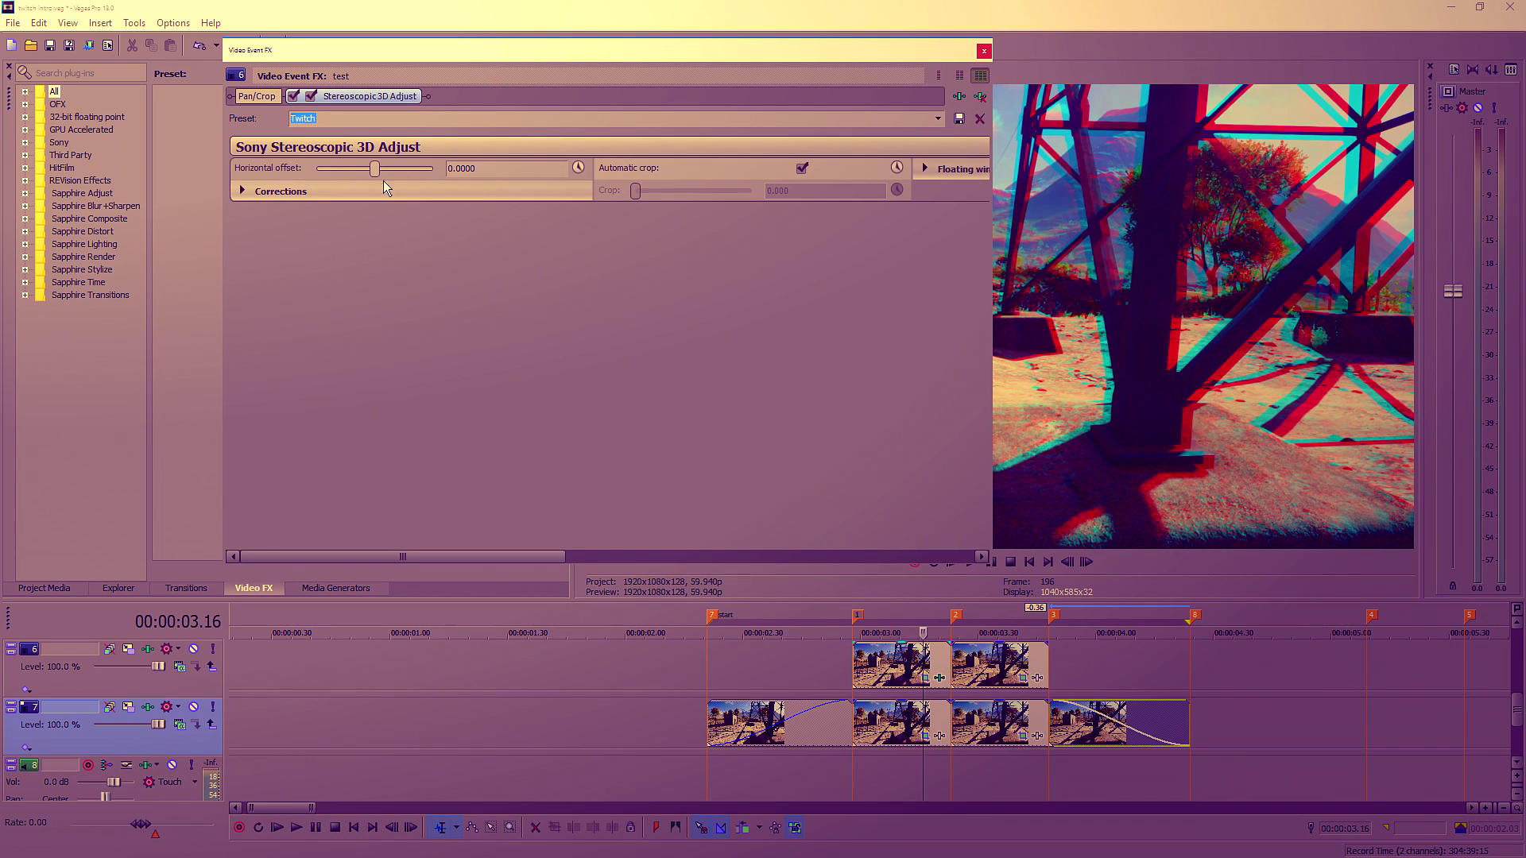
pyautogui.click(243, 190)
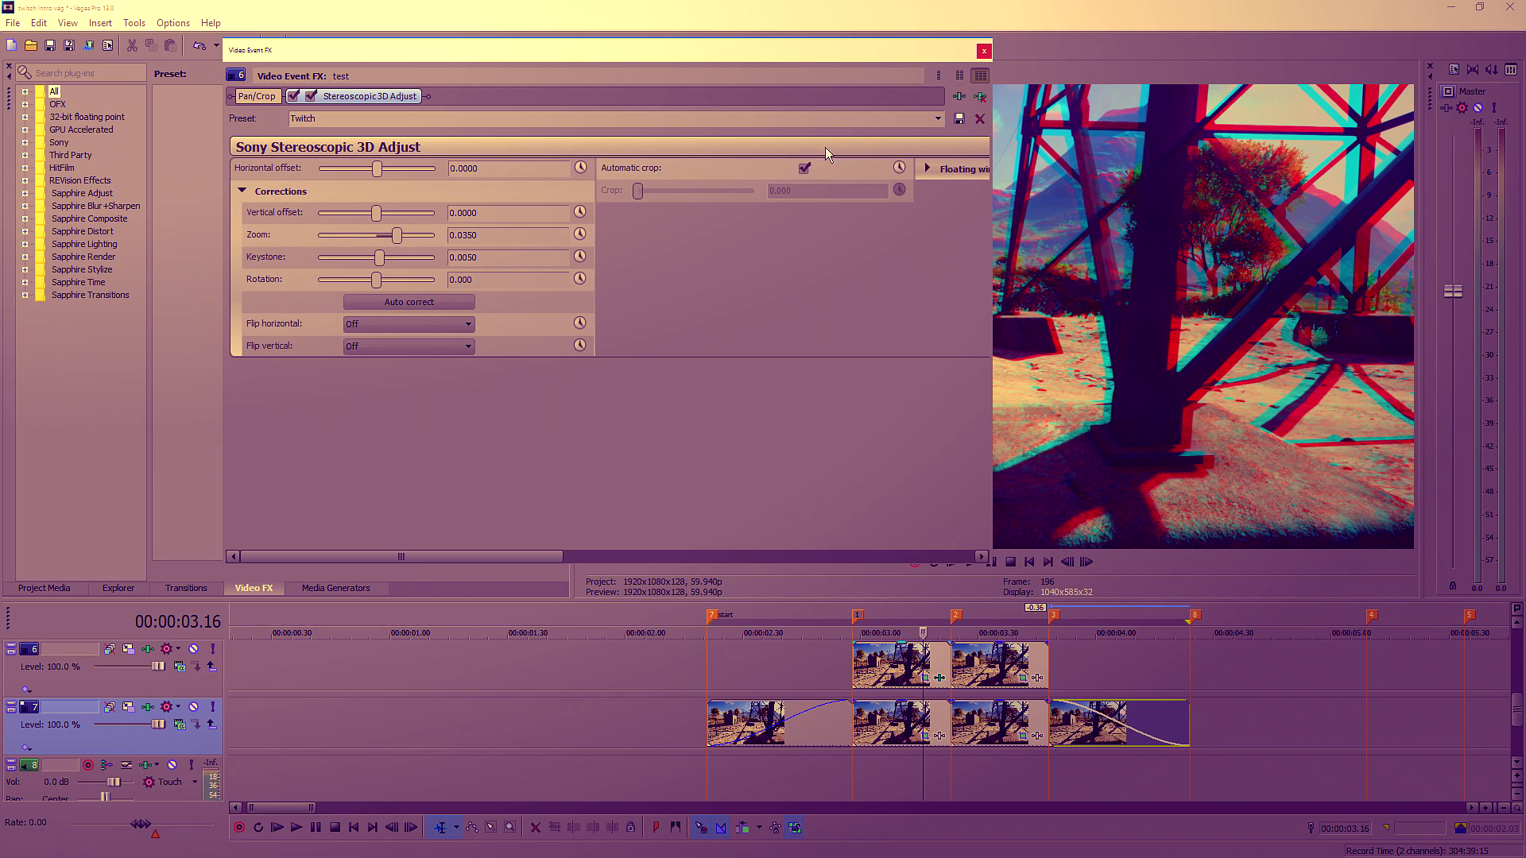
pyautogui.click(984, 51)
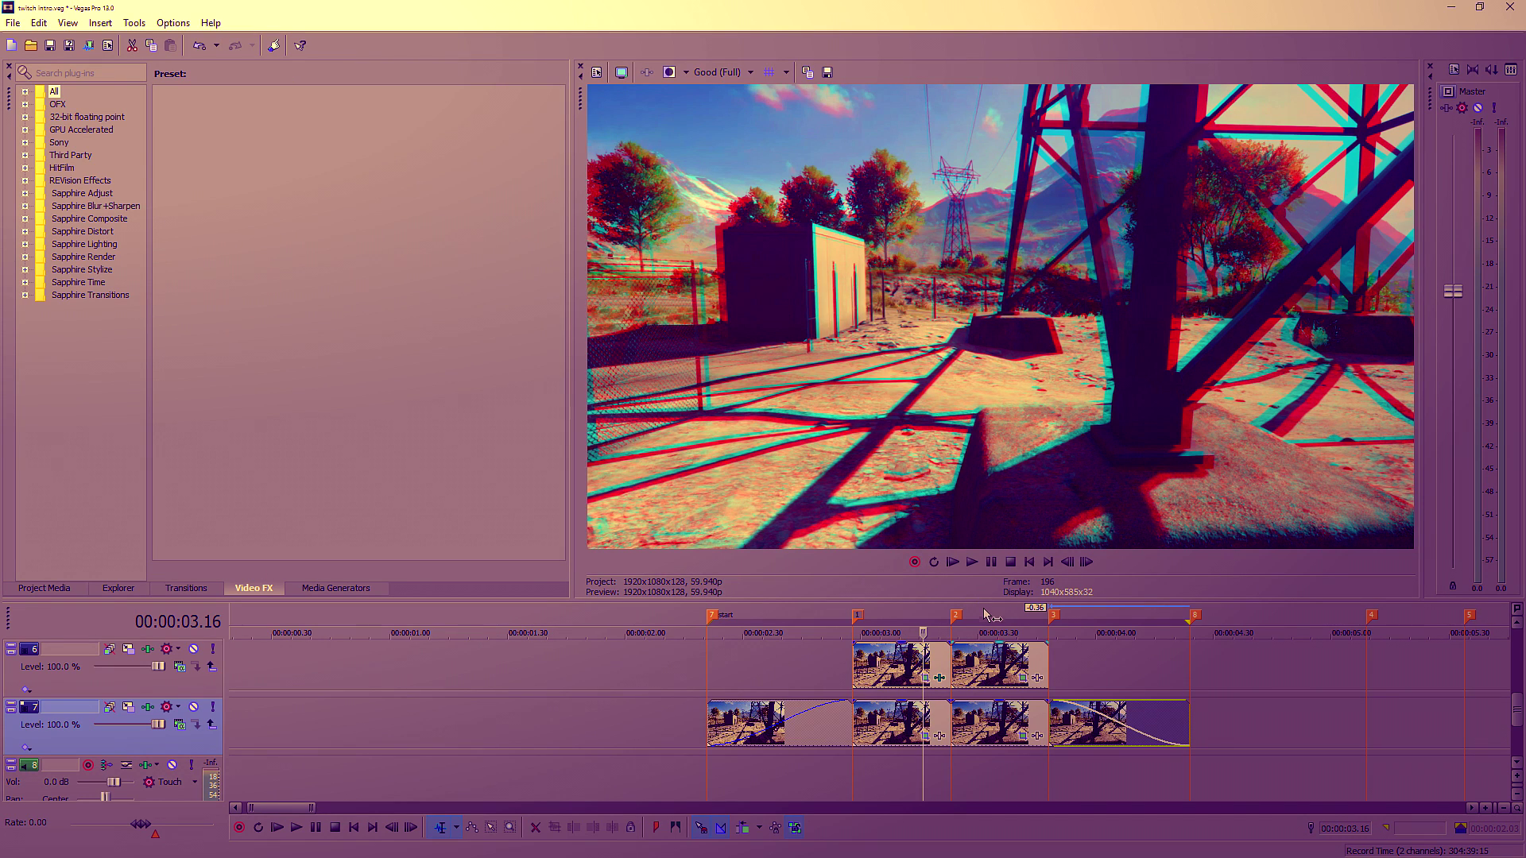
# Add Sony Stereoscopic 3D Adjust with the Twitch preset to the second top-track clip
pyautogui.click(1037, 678)
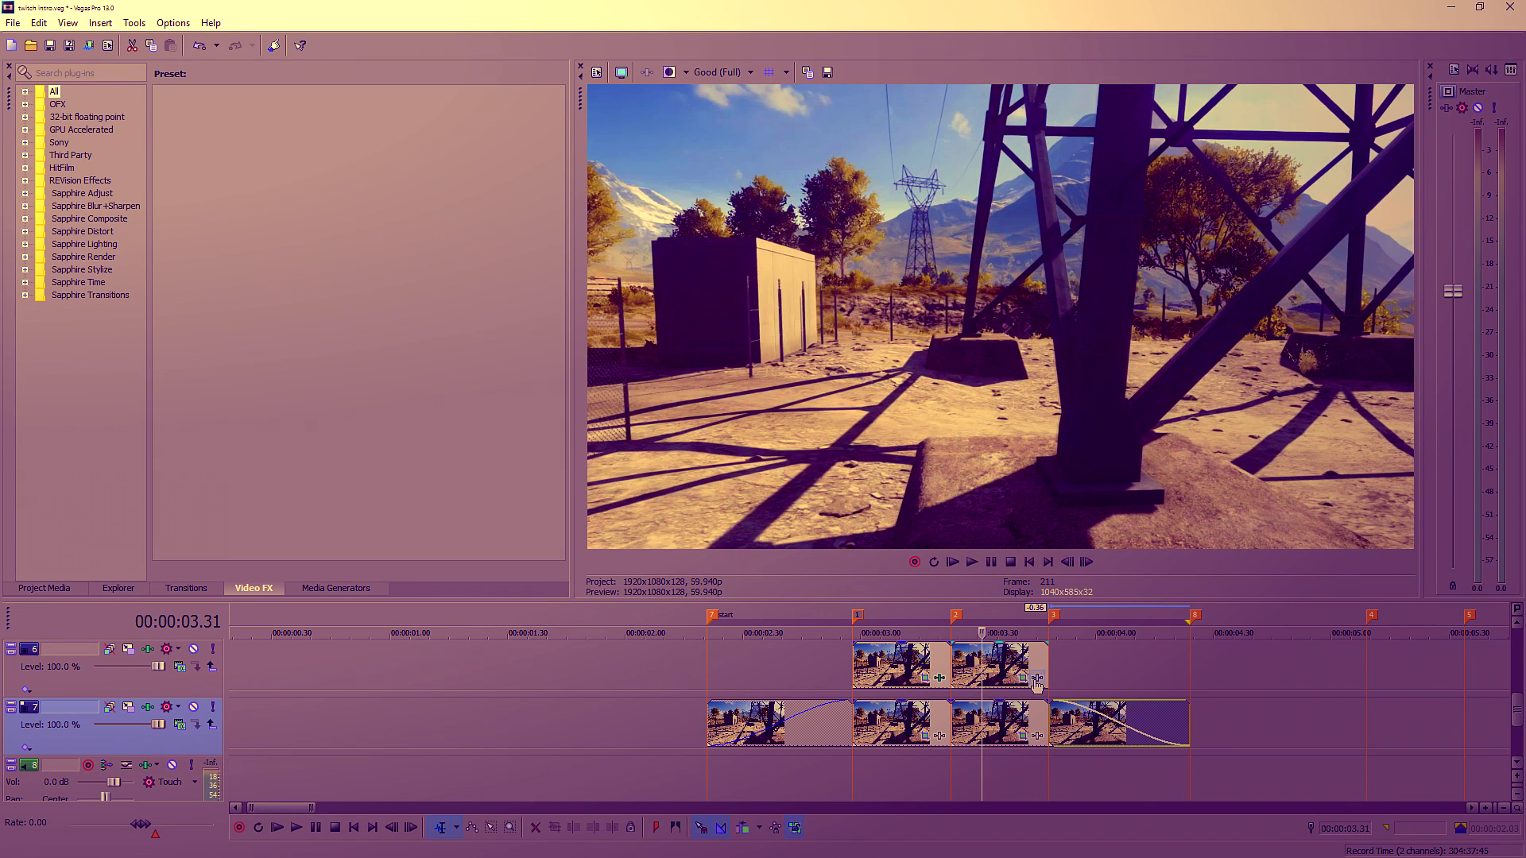
pyautogui.click(747, 334)
pyautogui.click(787, 320)
pyautogui.click(1226, 279)
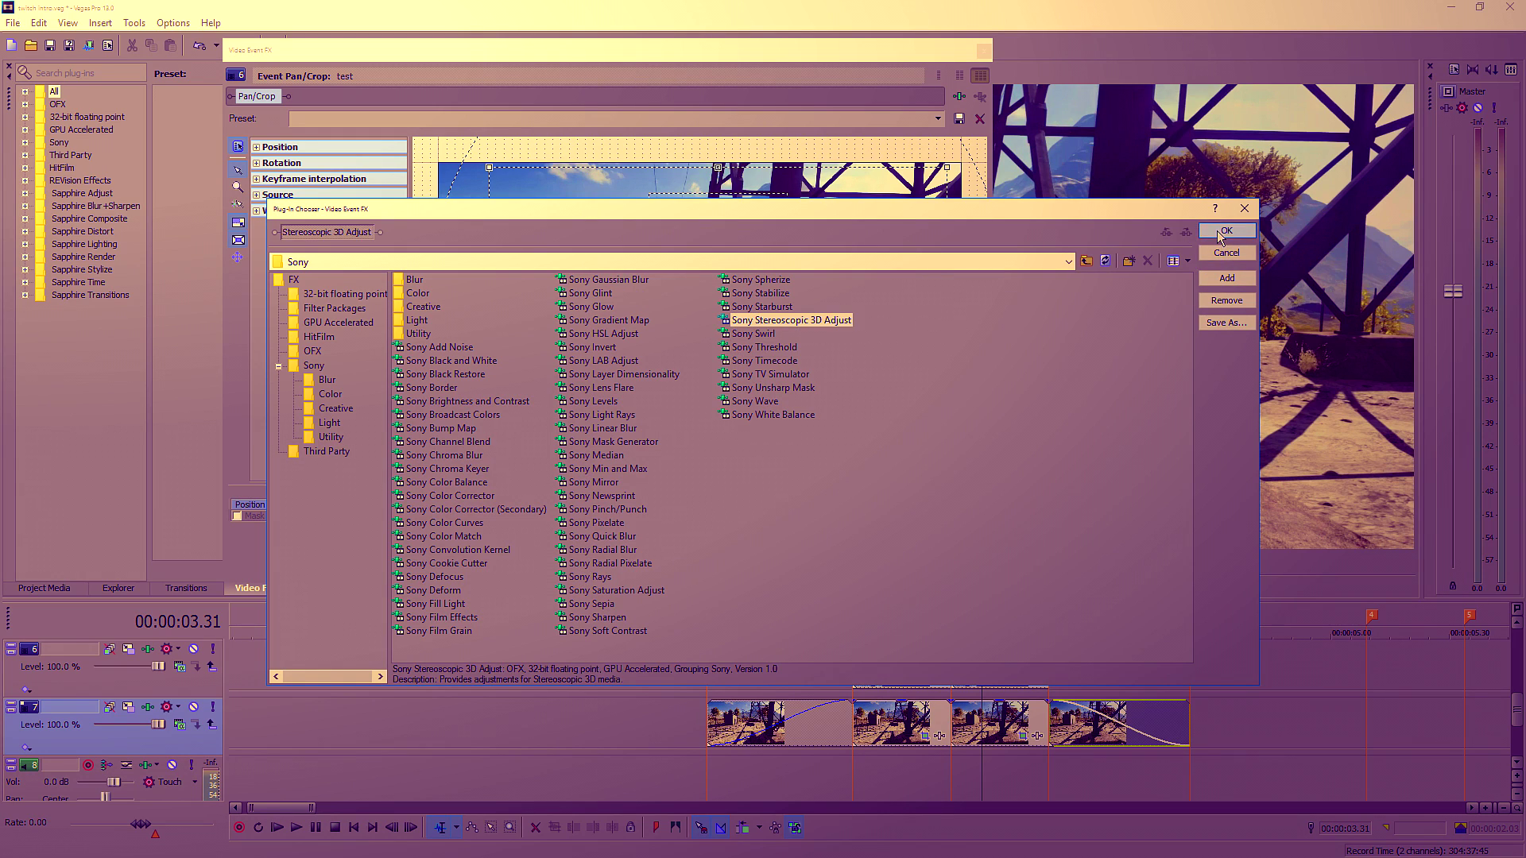
pyautogui.click(1227, 230)
pyautogui.click(254, 192)
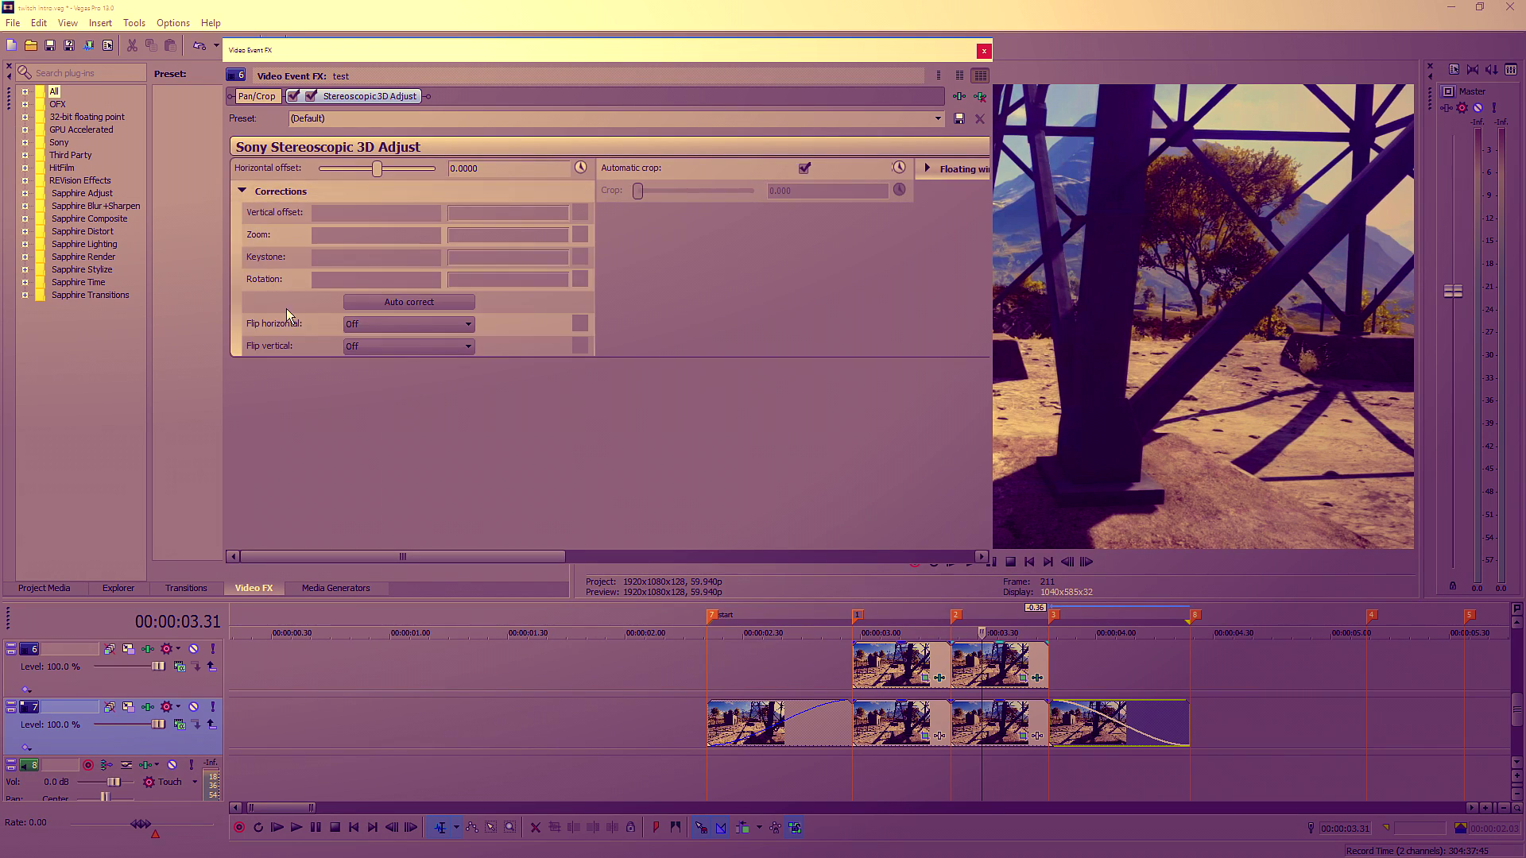
pyautogui.click(937, 118)
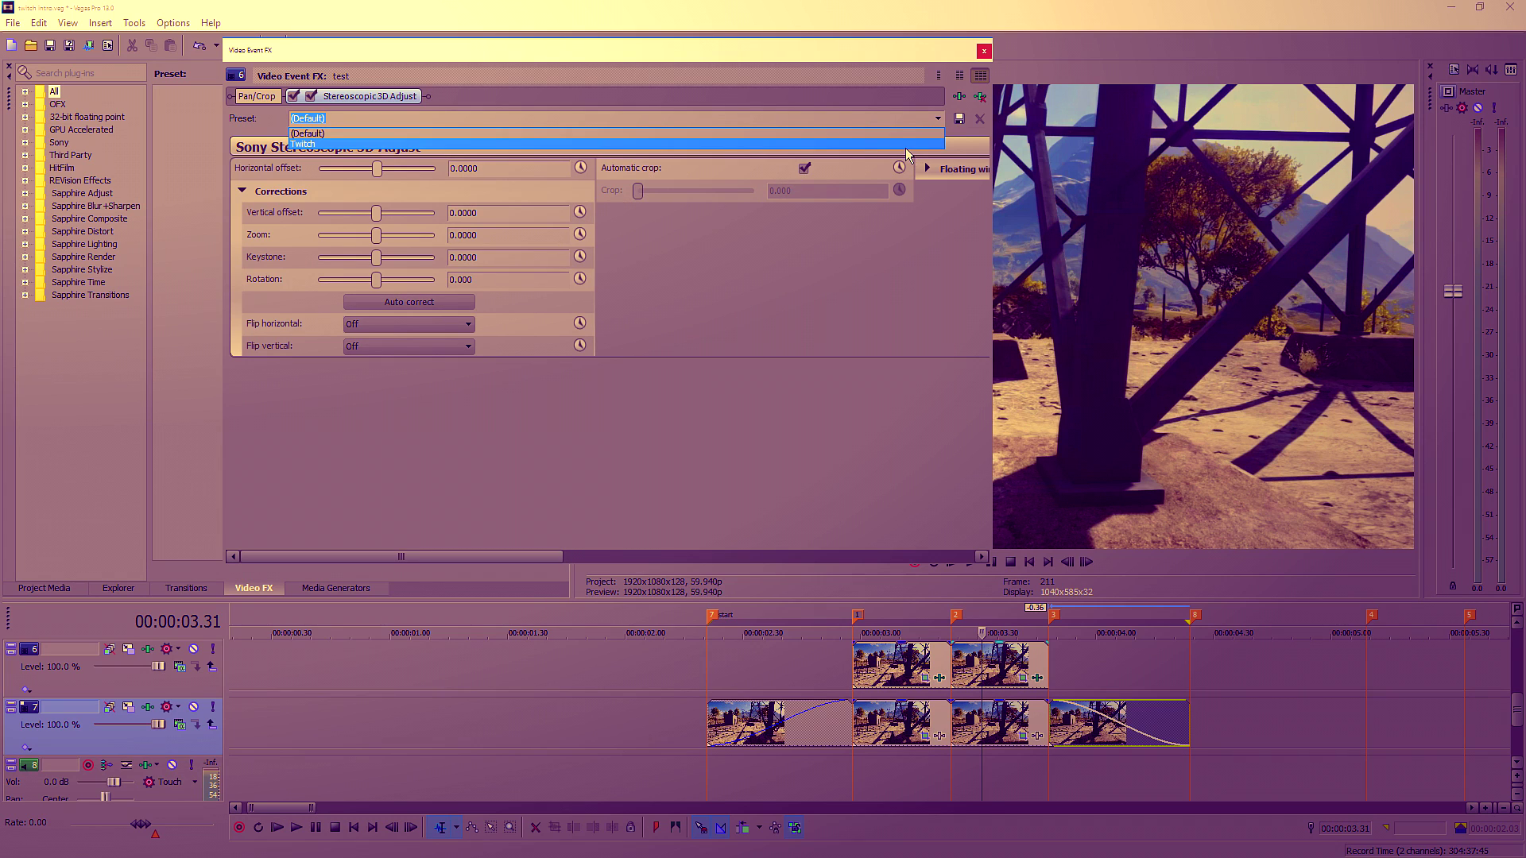
pyautogui.click(934, 143)
pyautogui.click(984, 51)
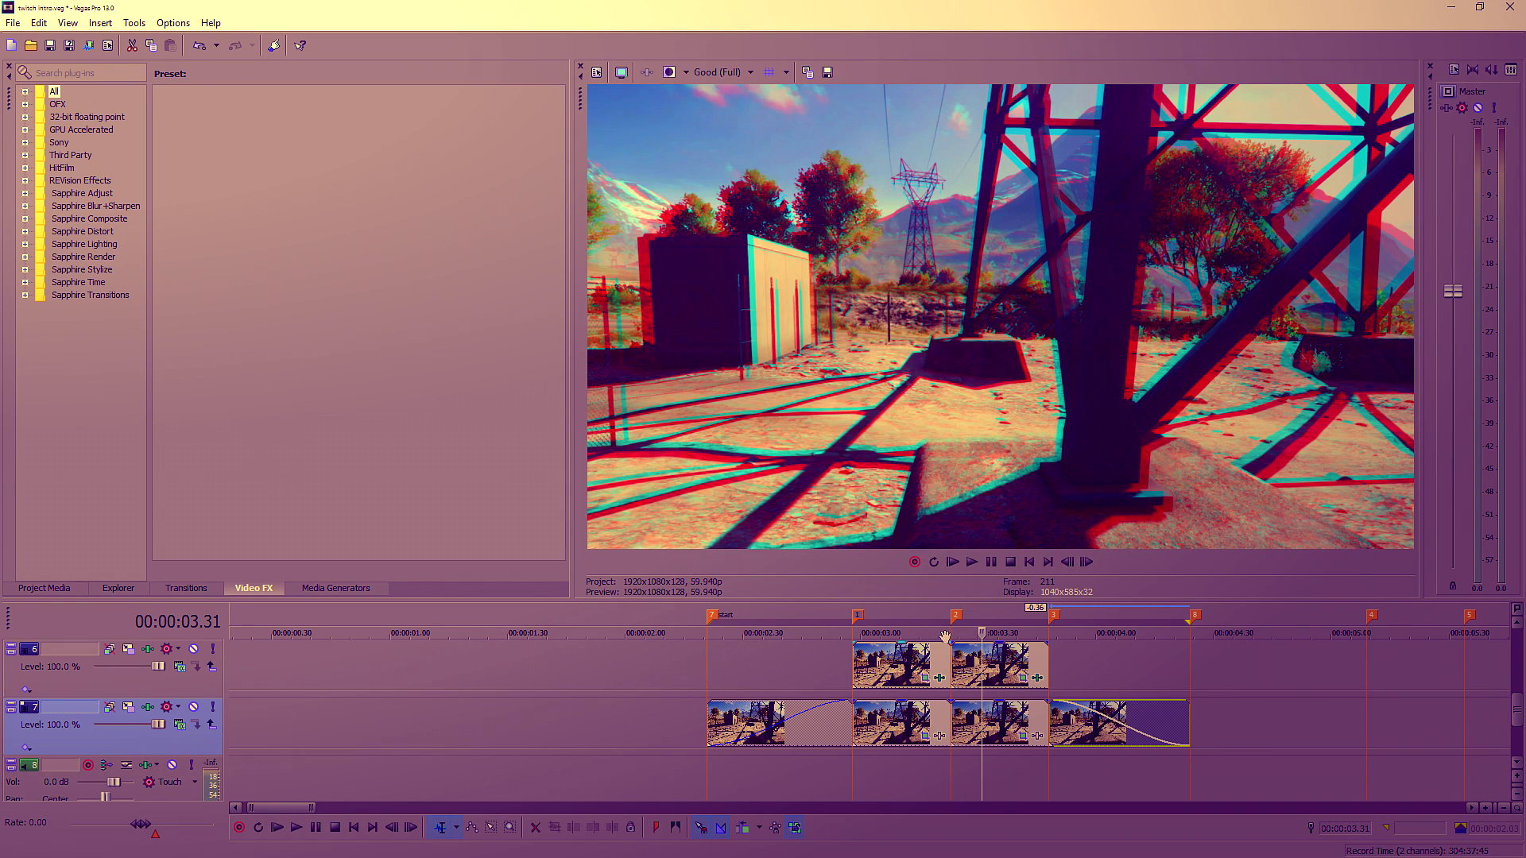
# Add a fade-out to the end of the first top-track clip and preview it from marker 1
pyautogui.moveTo(949, 642)
pyautogui.mouseDown()
pyautogui.moveTo(874, 634)
pyautogui.moveTo(946, 641)
pyautogui.mouseUp()
pyautogui.click(854, 667)
pyautogui.click(992, 561)
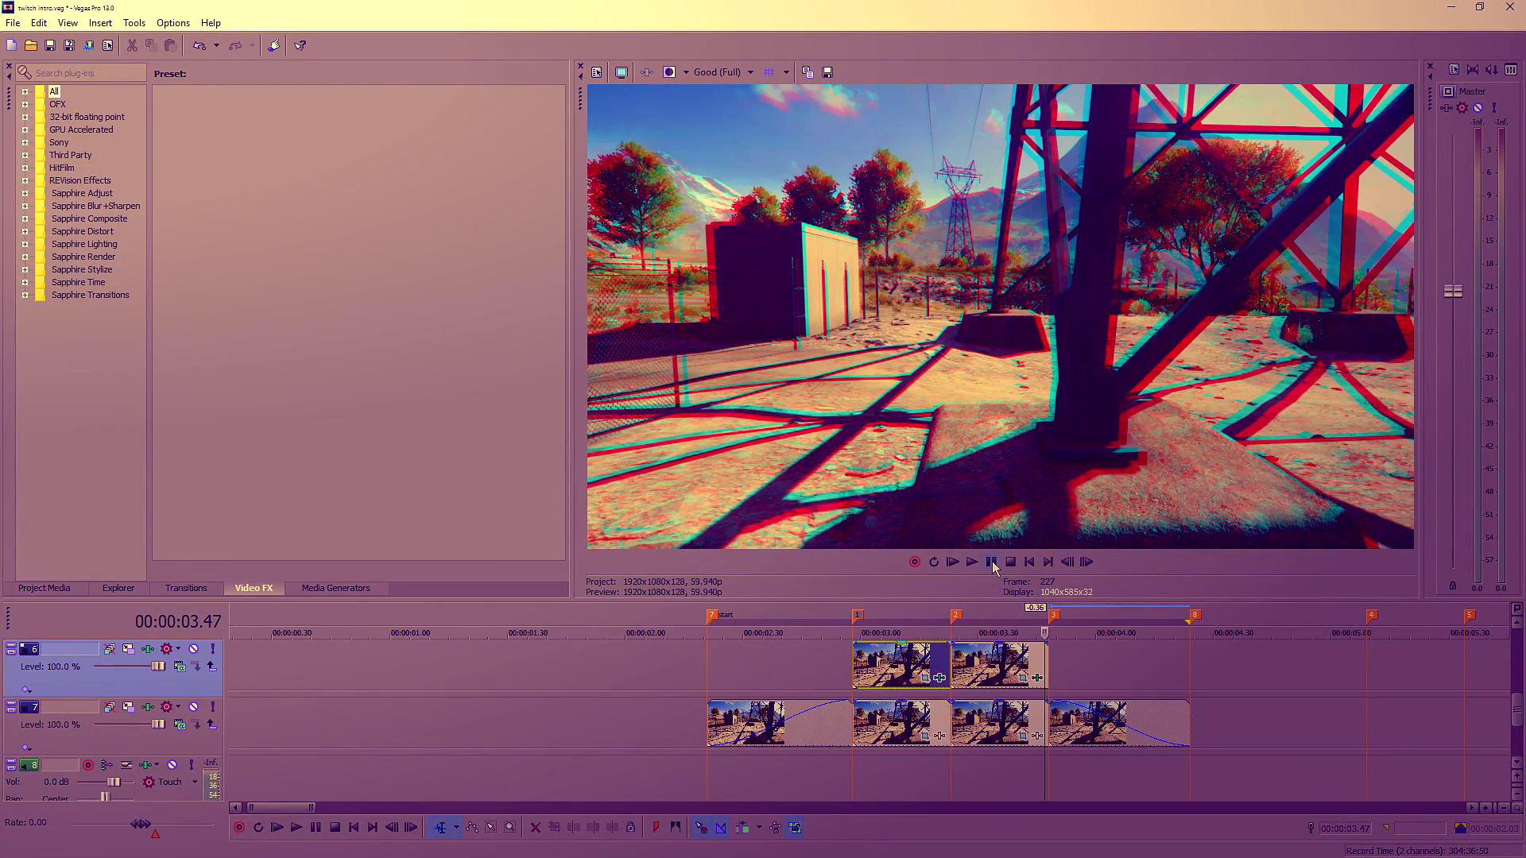
pyautogui.click(969, 656)
pyautogui.press('space')
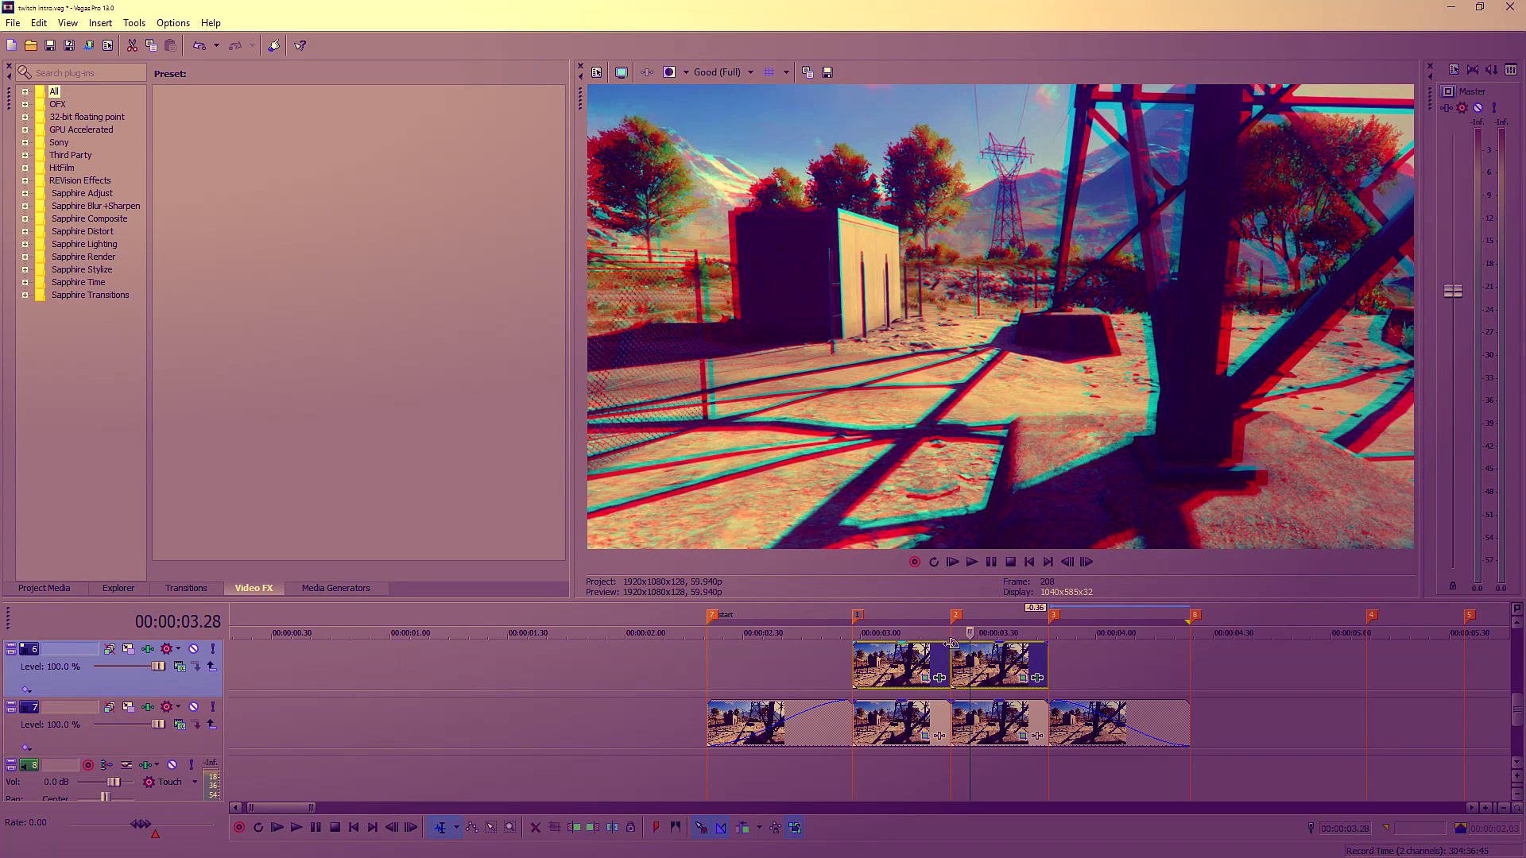
# Lengthen the fade-out on both top-track clips, preview it, and reopen the first clip's effects
pyautogui.keyDown('ctrl'); pyautogui.click(946, 652); pyautogui.keyUp('ctrl')
pyautogui.moveTo(949, 644); pyautogui.dragTo(865, 639)
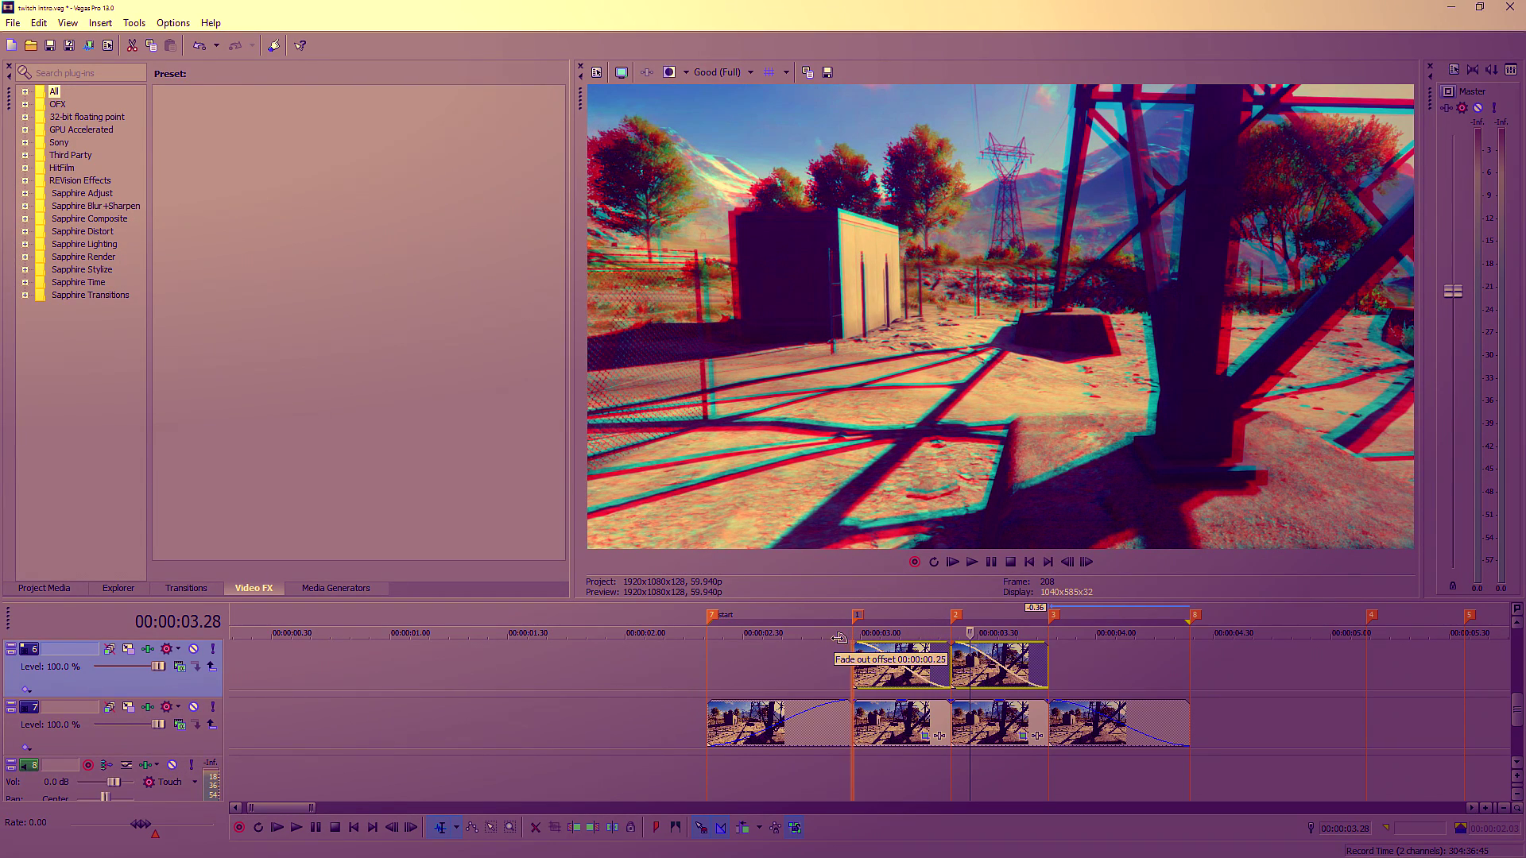
pyautogui.click(855, 617)
pyautogui.click(992, 563)
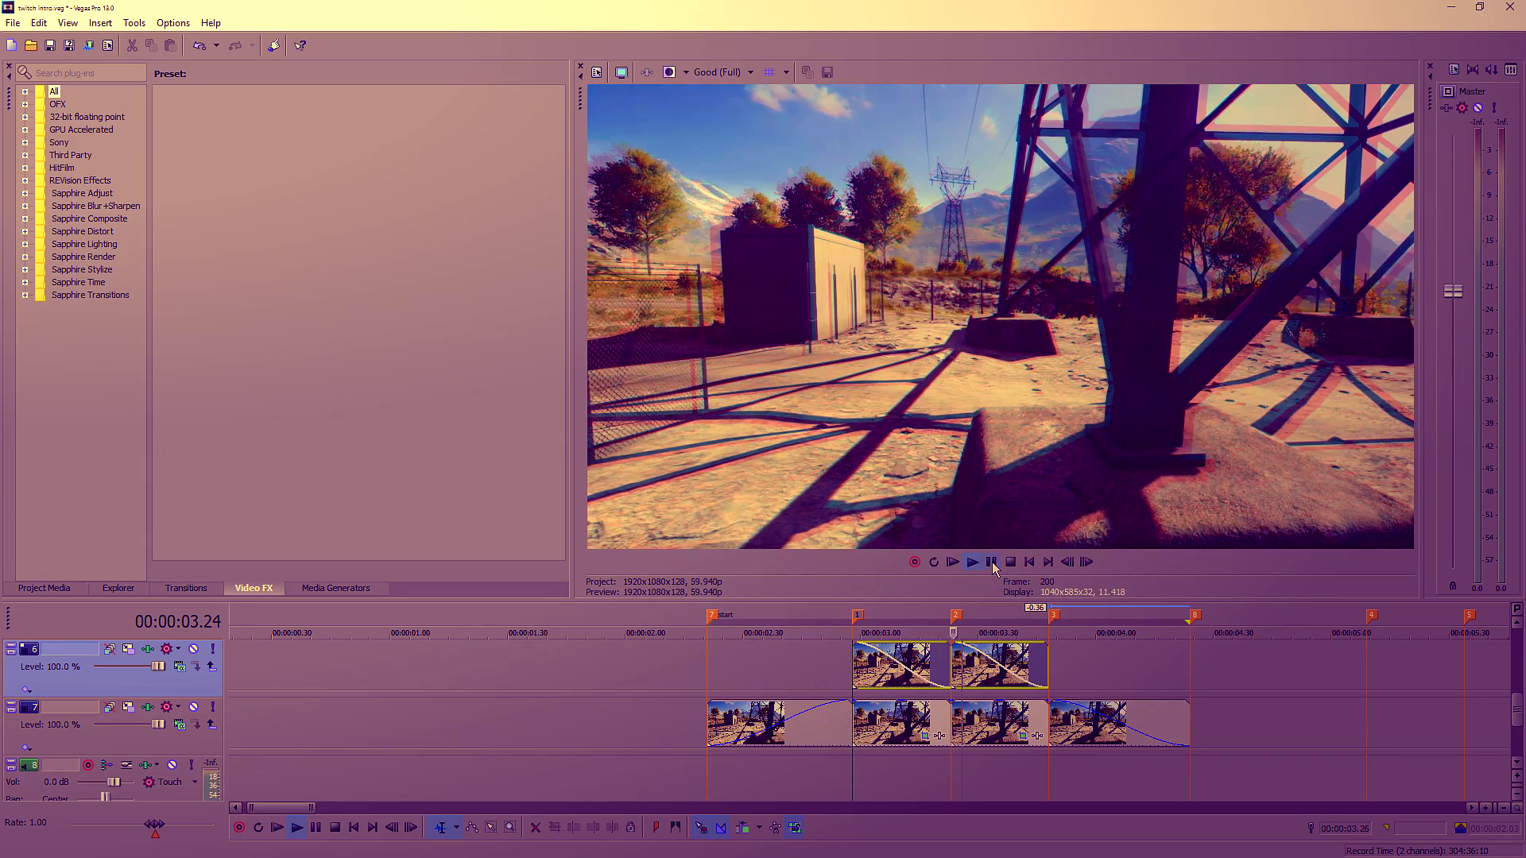
pyautogui.click(992, 563)
pyautogui.click(857, 617)
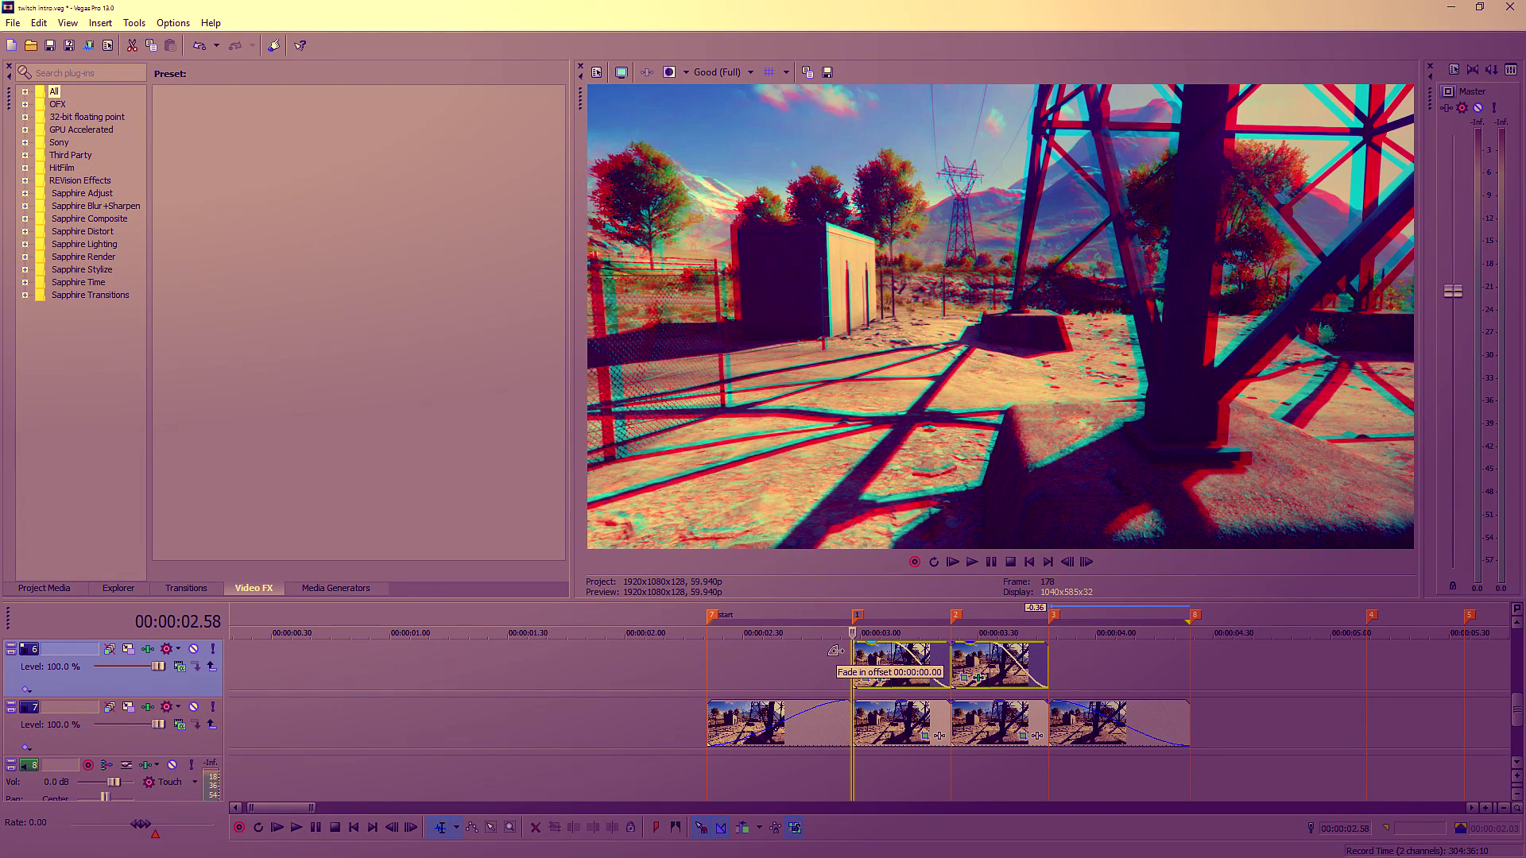
pyautogui.click(881, 678)
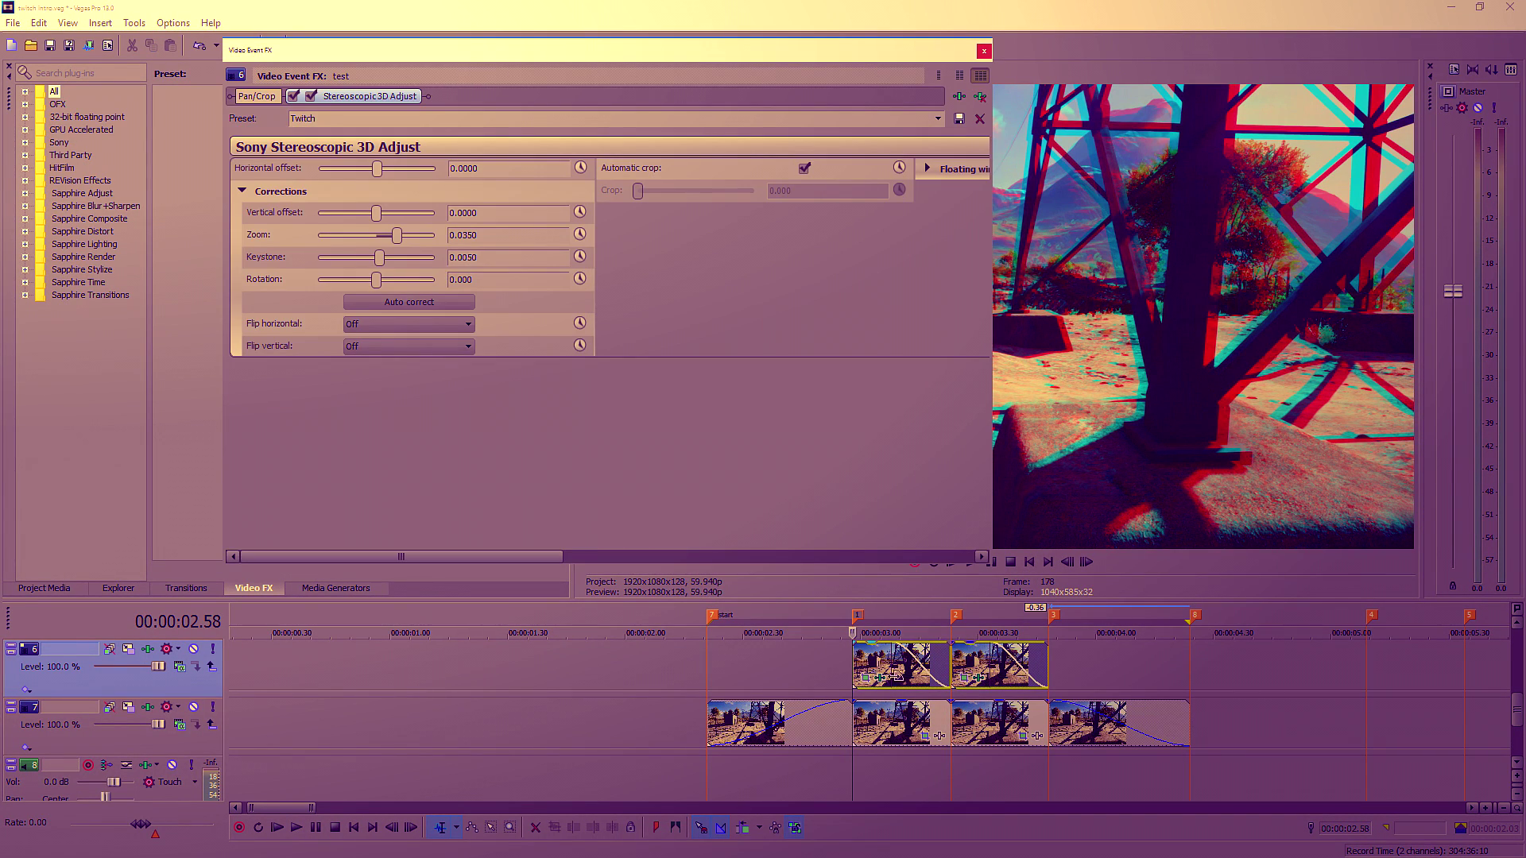
# Chain Sony TV Simulator onto the first top-track clip with its Twitch preset (line sync 0.9300)
pyautogui.click(976, 97)
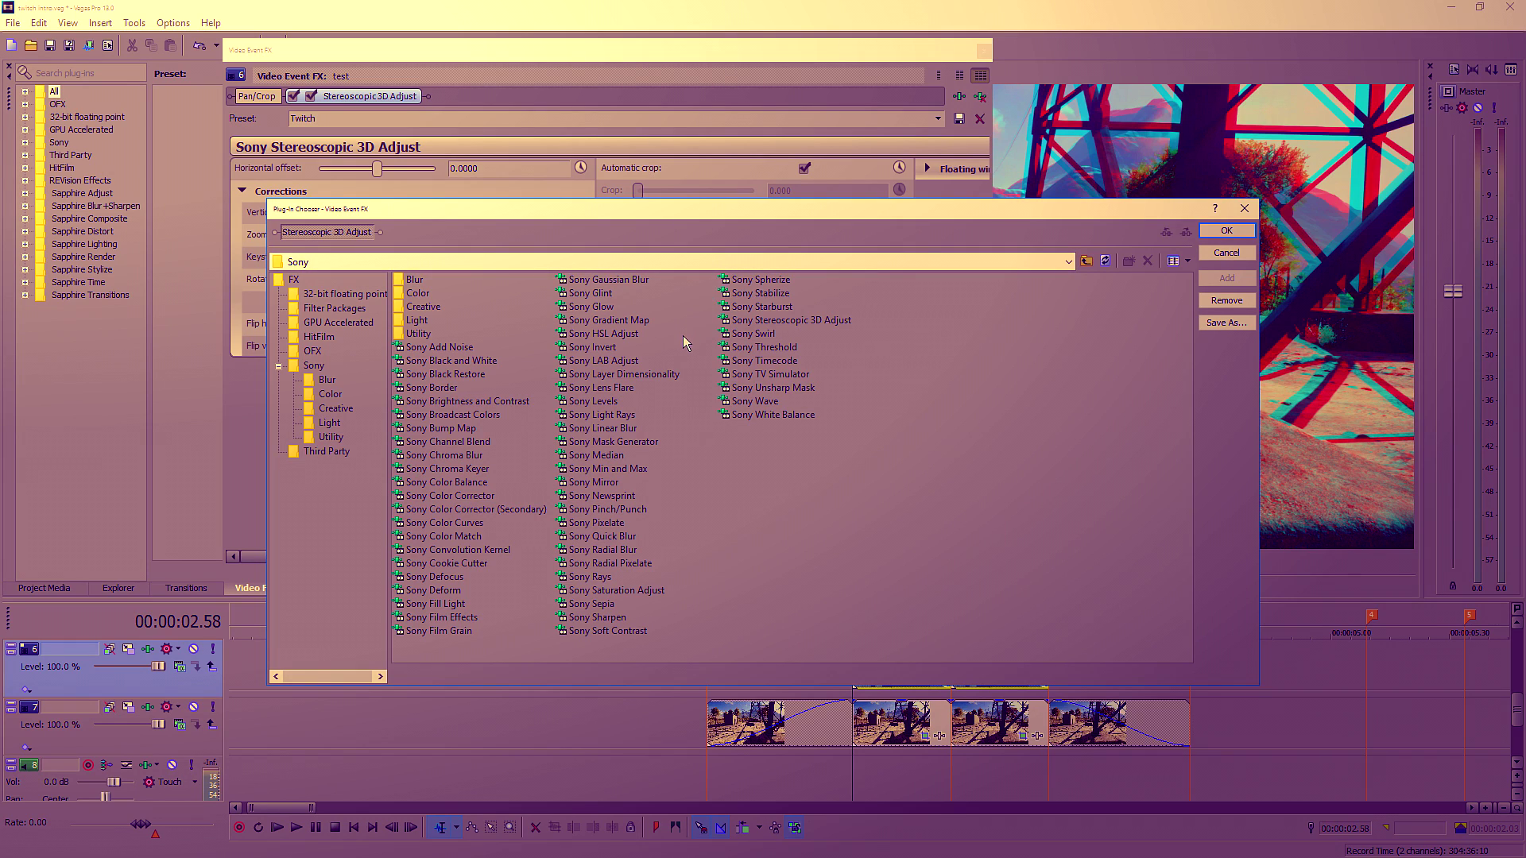
pyautogui.click(772, 375)
pyautogui.click(1226, 279)
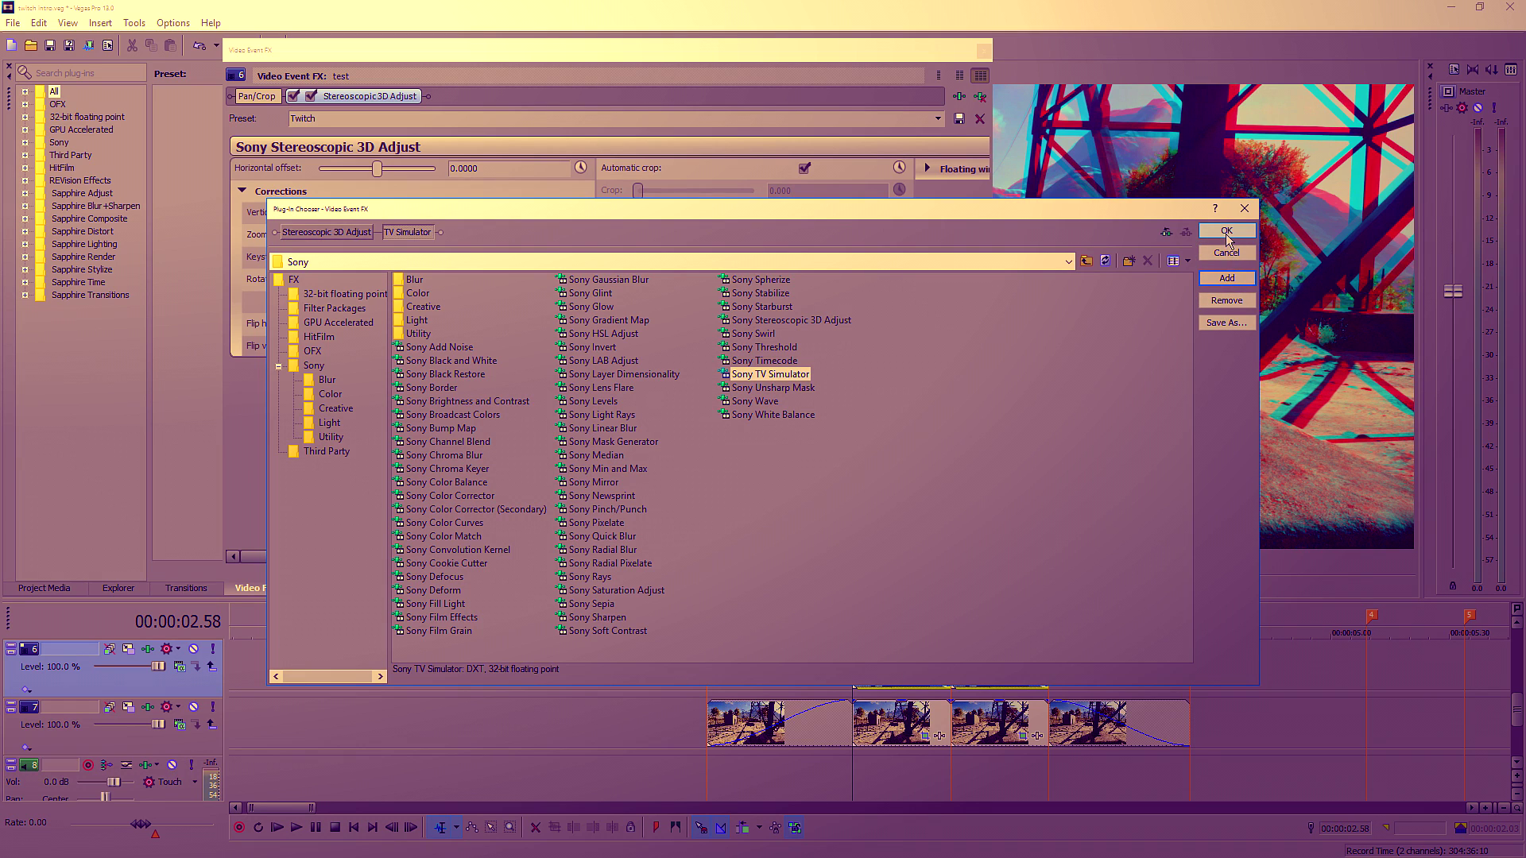
pyautogui.click(1227, 231)
pyautogui.click(938, 118)
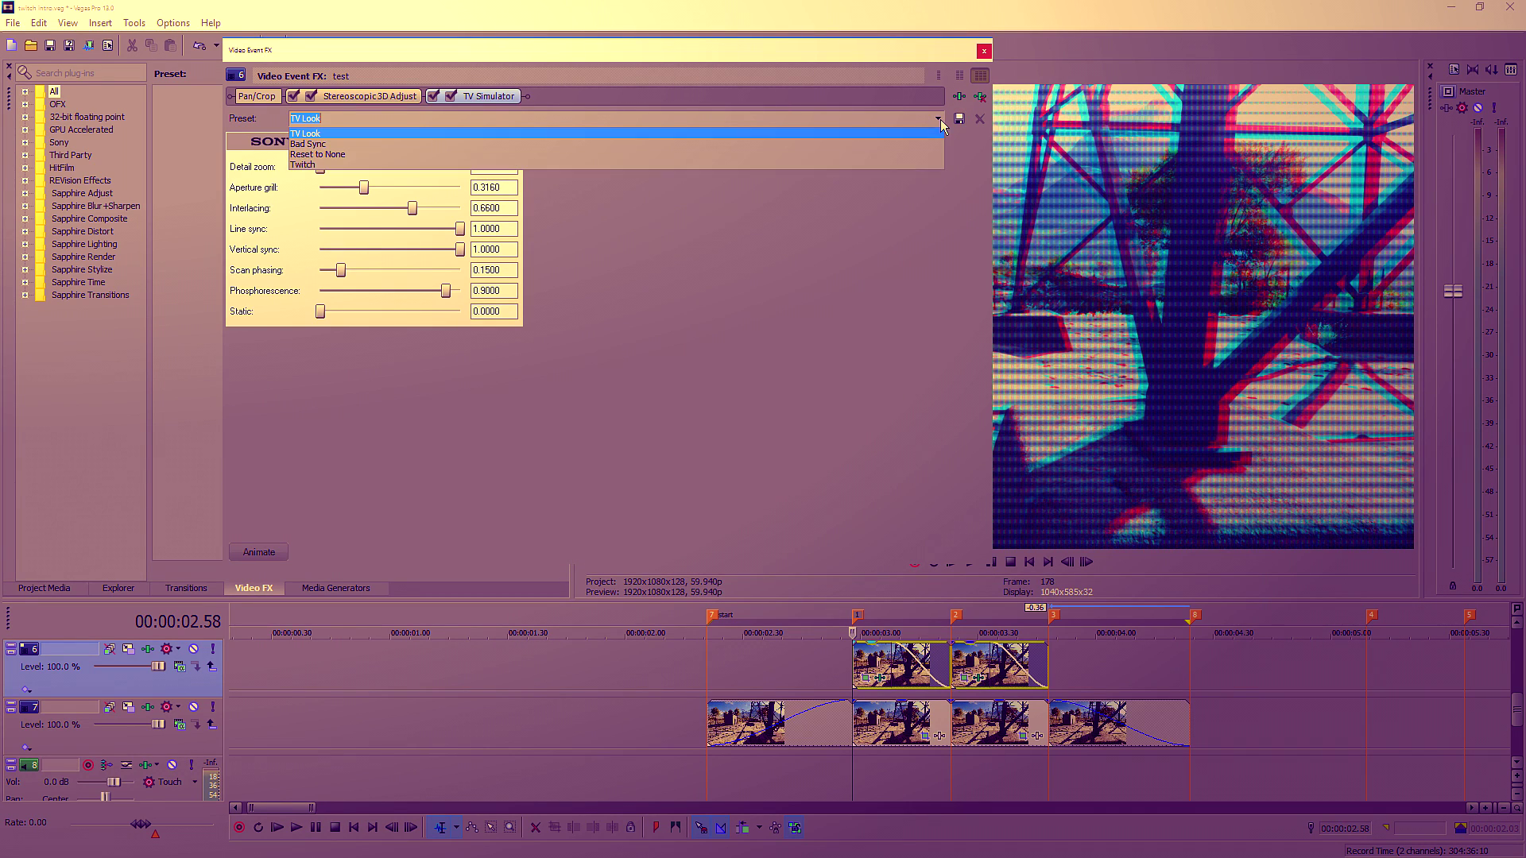
pyautogui.click(874, 165)
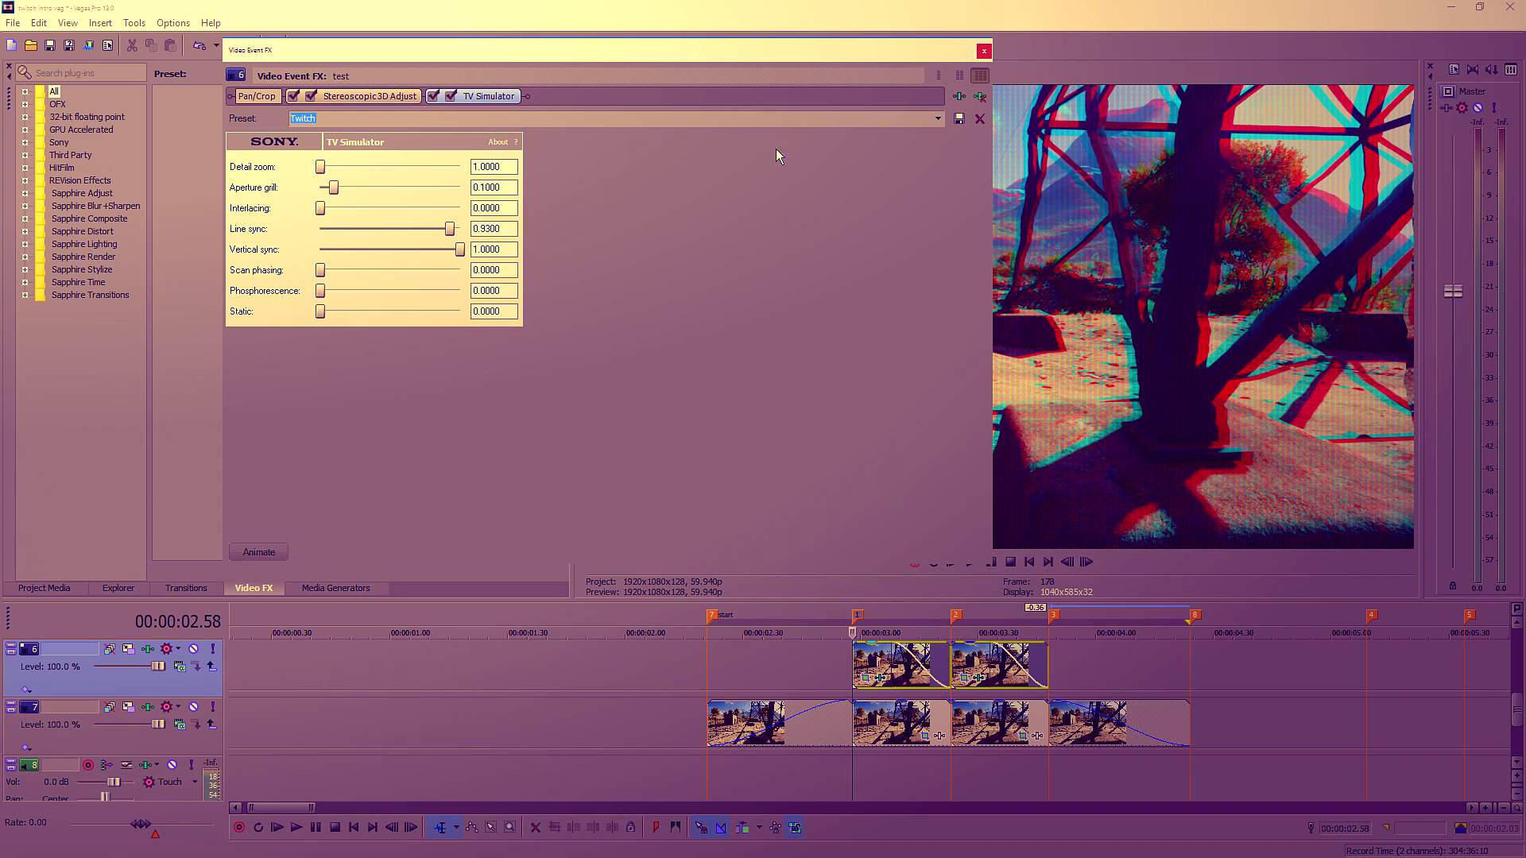
pyautogui.moveTo(818, 50)
pyautogui.mouseDown()
pyautogui.moveTo(342, 47)
pyautogui.moveTo(816, 53)
pyautogui.mouseUp()
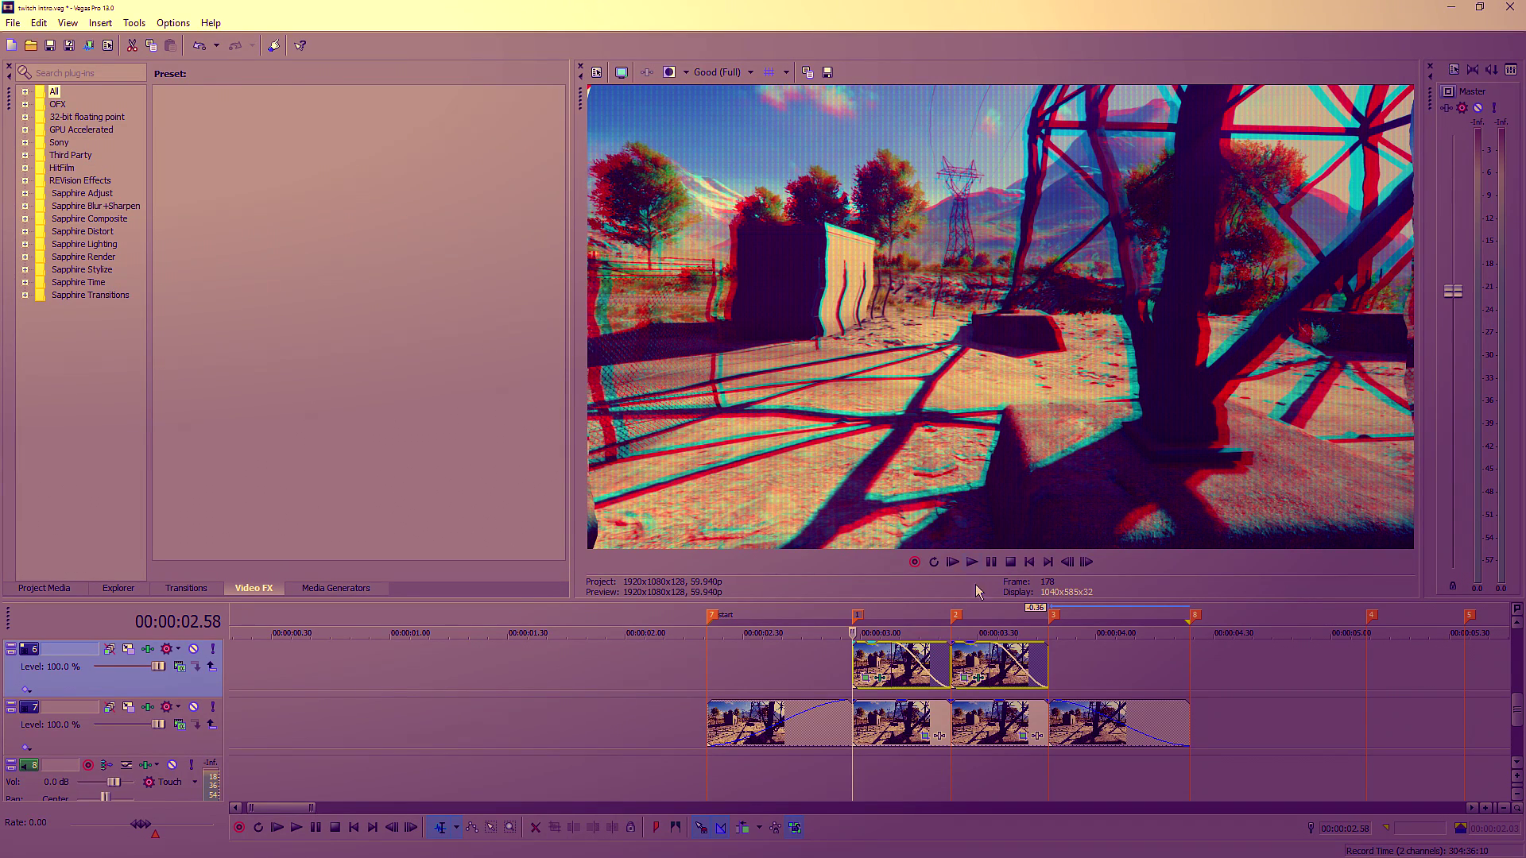
# Add Sony TV Simulator with the Twitch preset to the second top-track clip's chain, then close the window
pyautogui.click(979, 678)
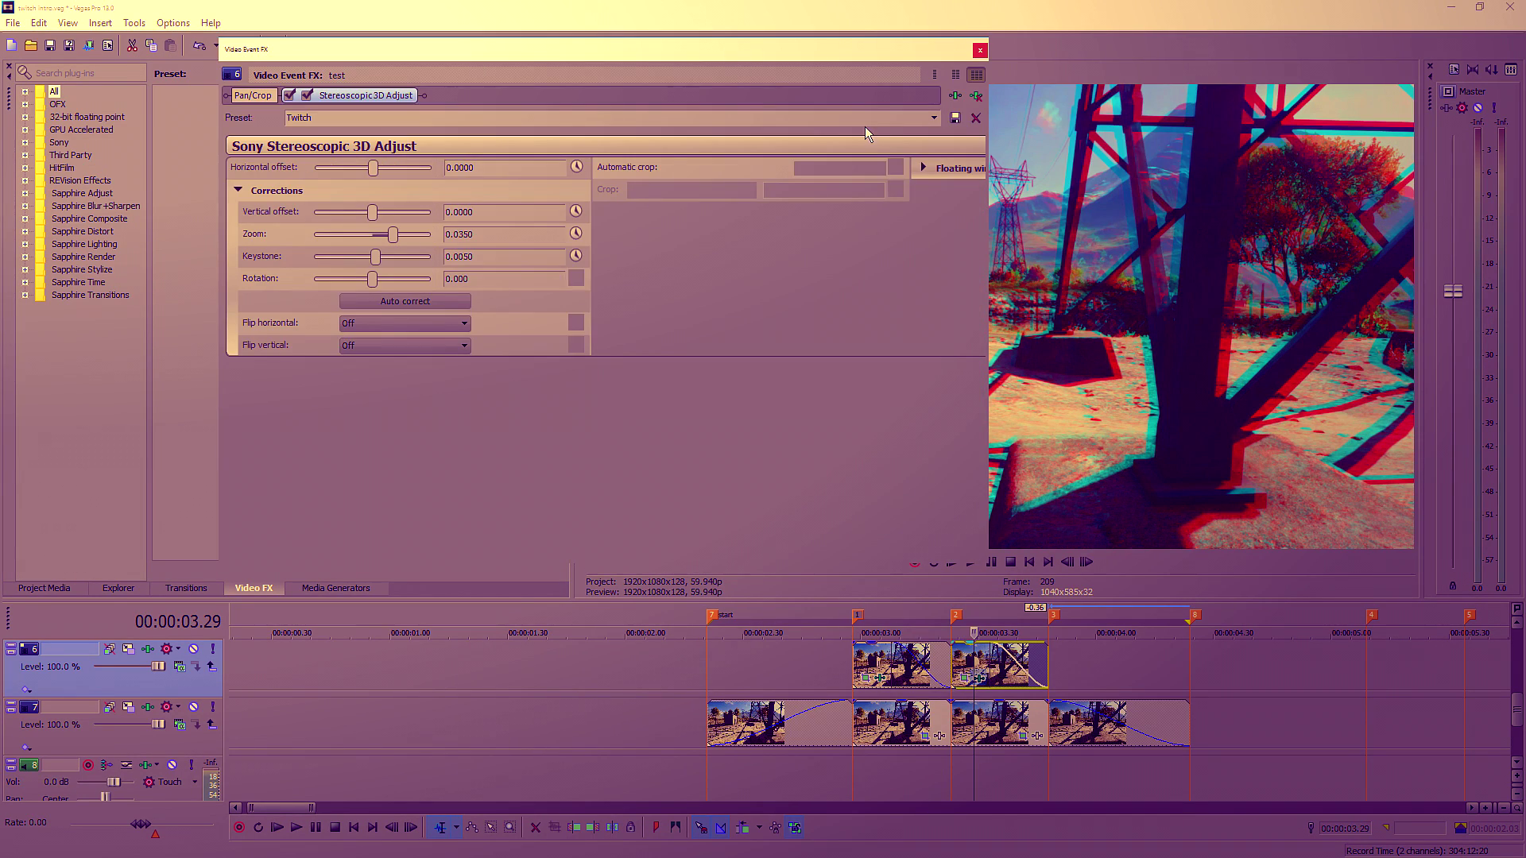
pyautogui.click(955, 96)
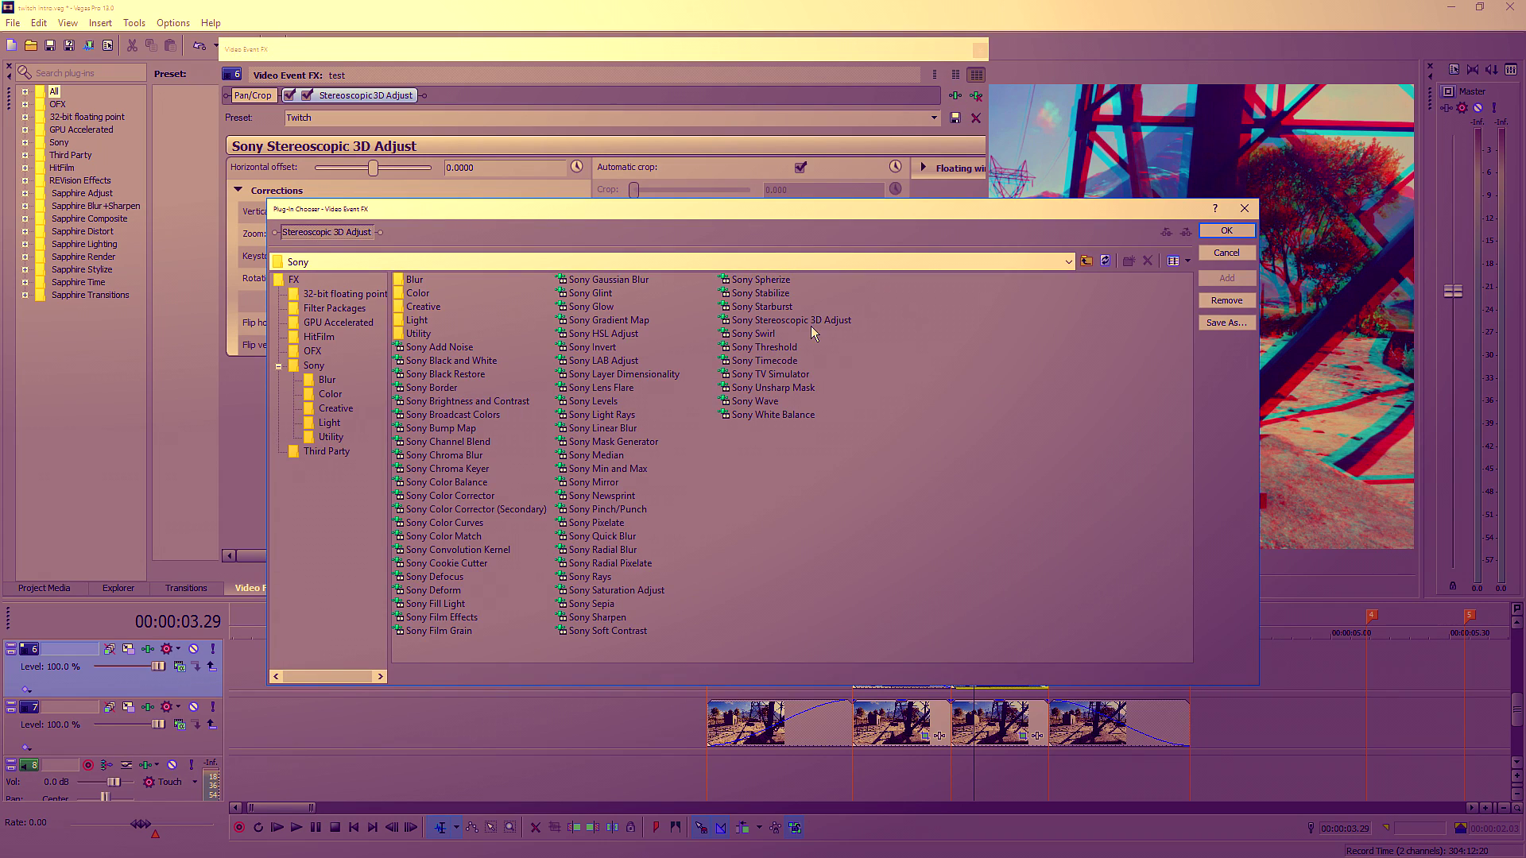
pyautogui.click(773, 362)
pyautogui.click(775, 348)
pyautogui.click(780, 375)
pyautogui.click(1212, 279)
pyautogui.click(1226, 230)
pyautogui.click(933, 118)
pyautogui.click(919, 164)
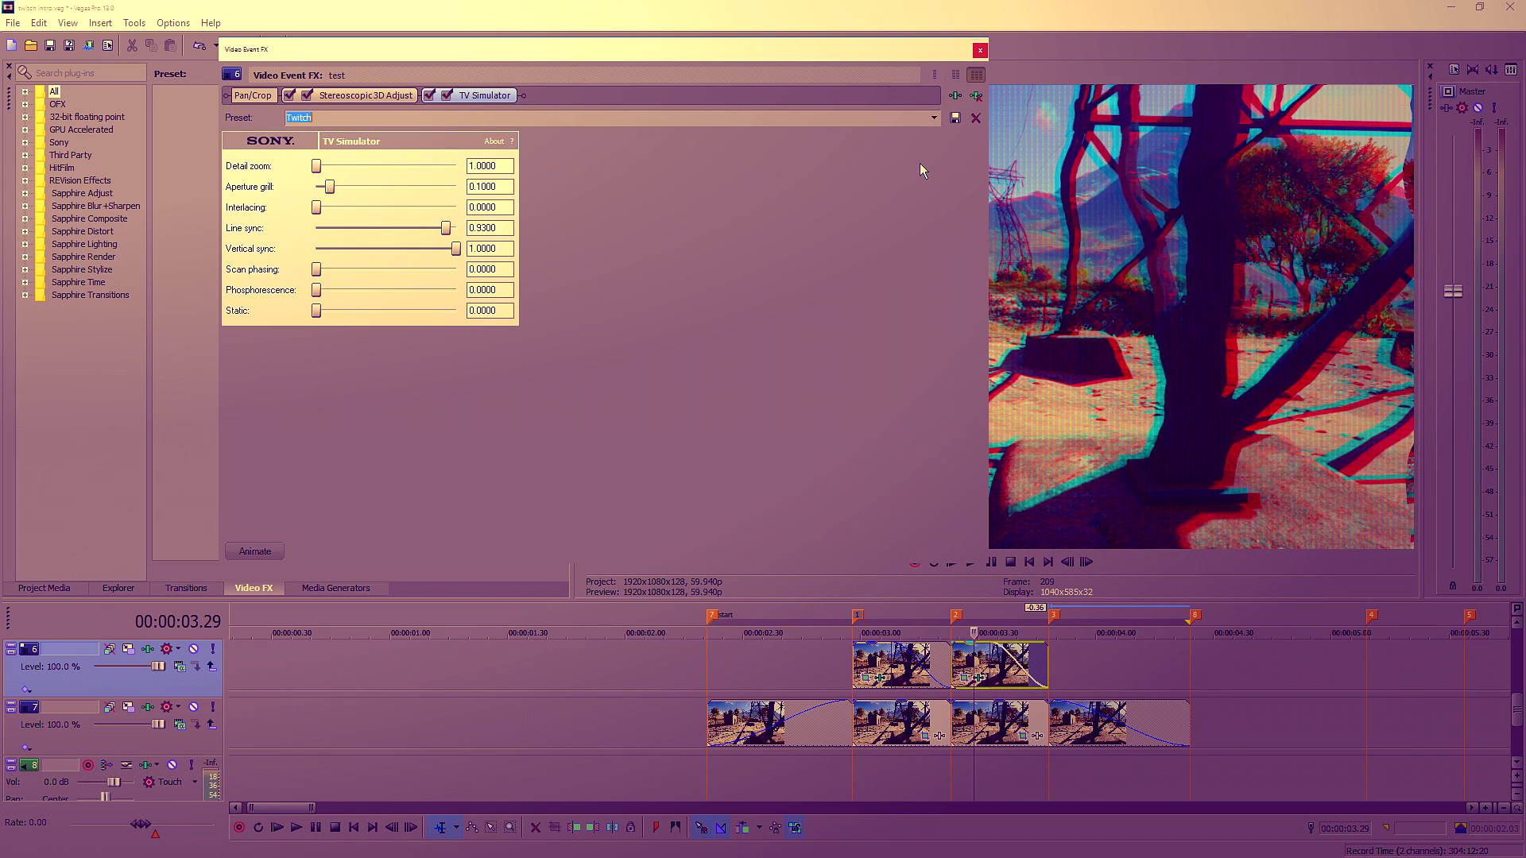
pyautogui.moveTo(932, 49); pyautogui.dragTo(691, 57)
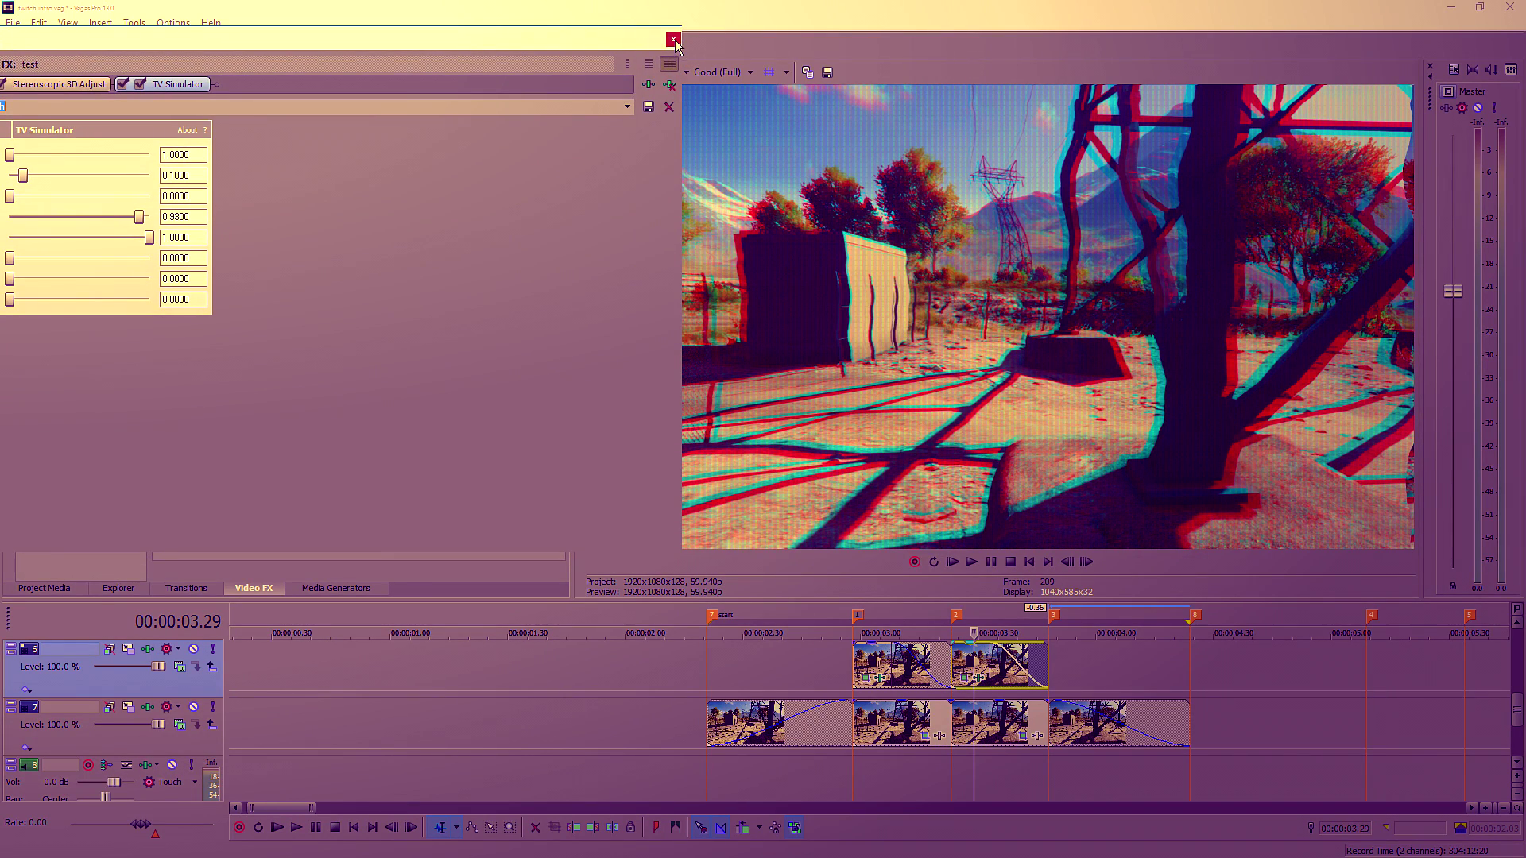
pyautogui.click(673, 40)
# Extend the first top-track clip's fade-out across its whole length, checking the range to marker 1
pyautogui.keyDown('shift'); pyautogui.click(903, 665); pyautogui.keyUp('shift')
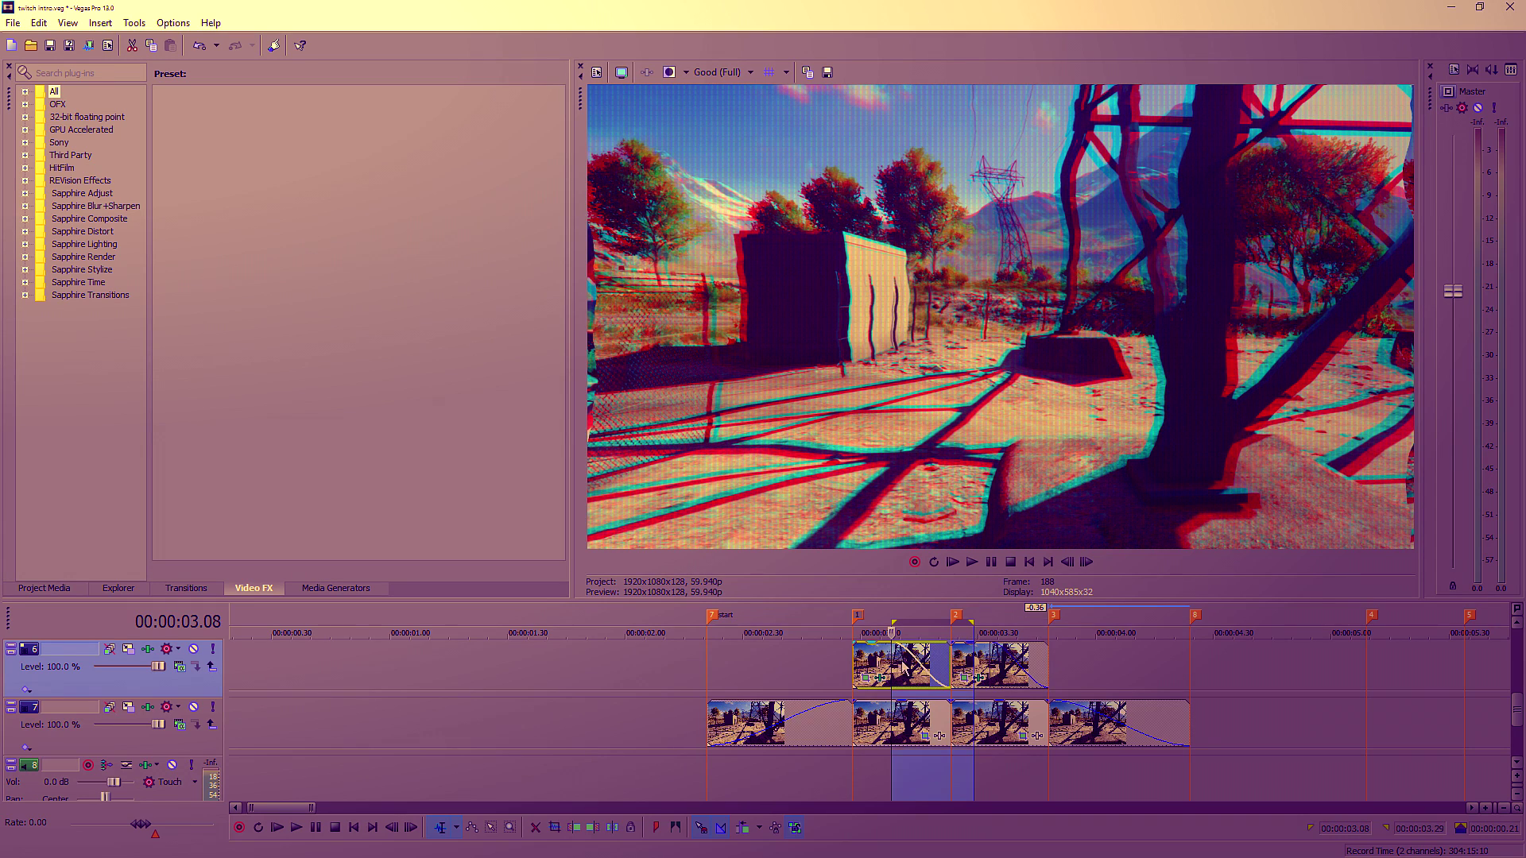
pyautogui.click(1005, 661)
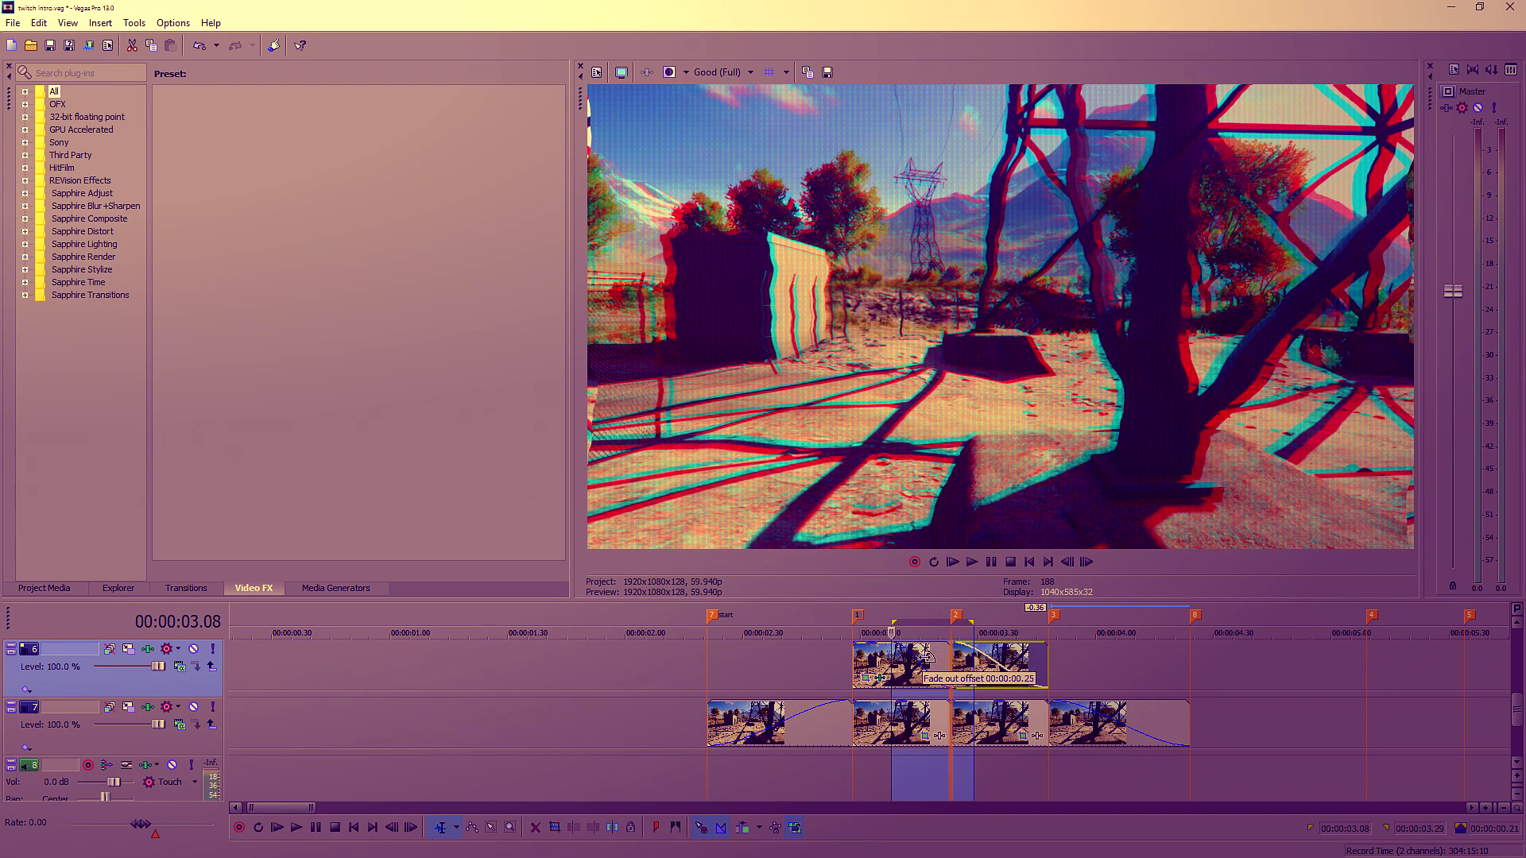
pyautogui.moveTo(925, 653); pyautogui.dragTo(755, 628)
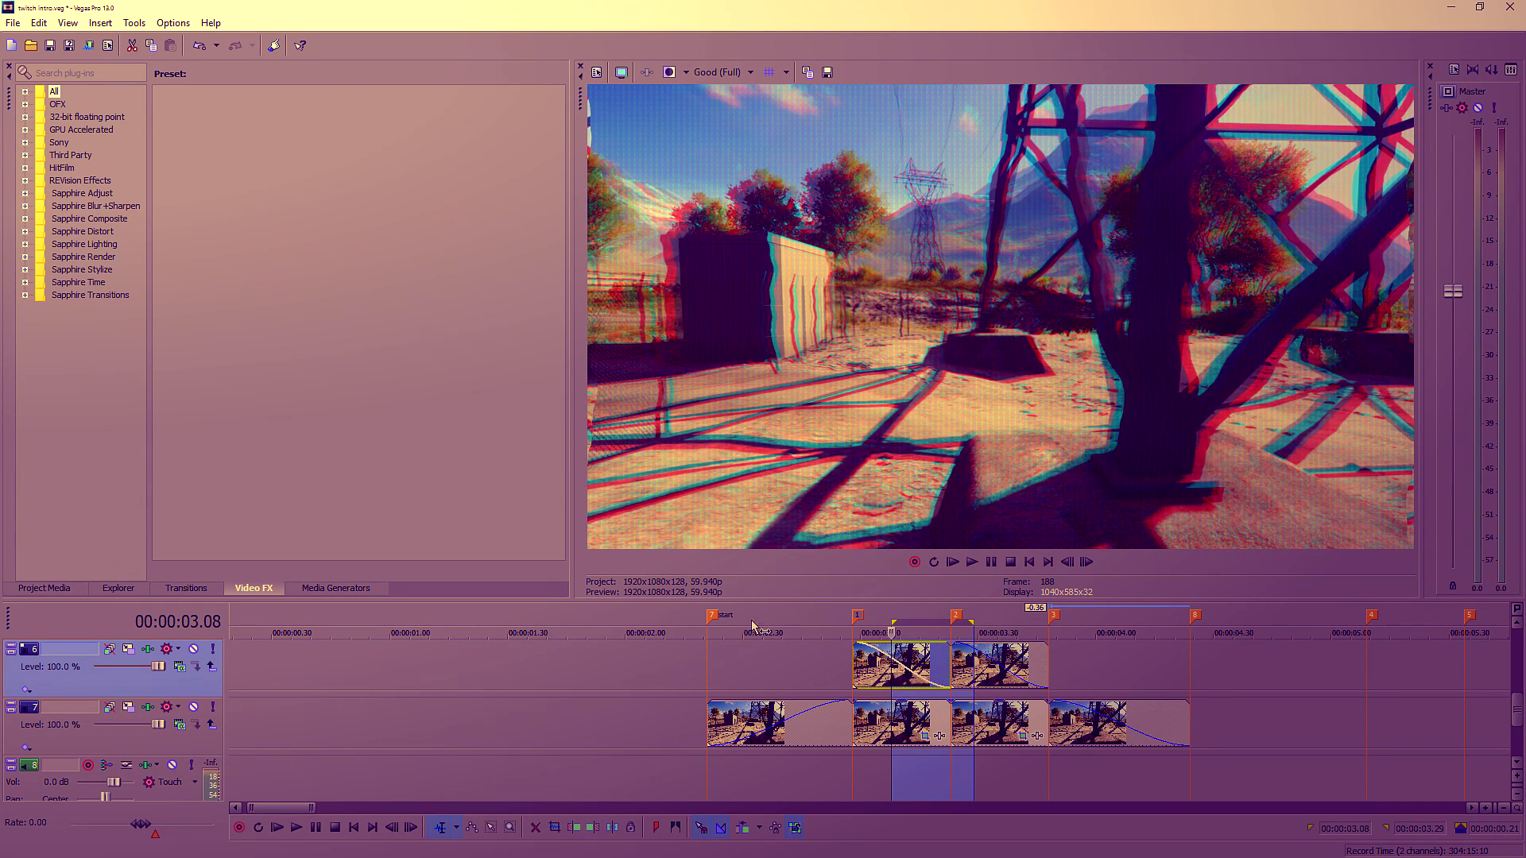
pyautogui.doubleClick(753, 626)
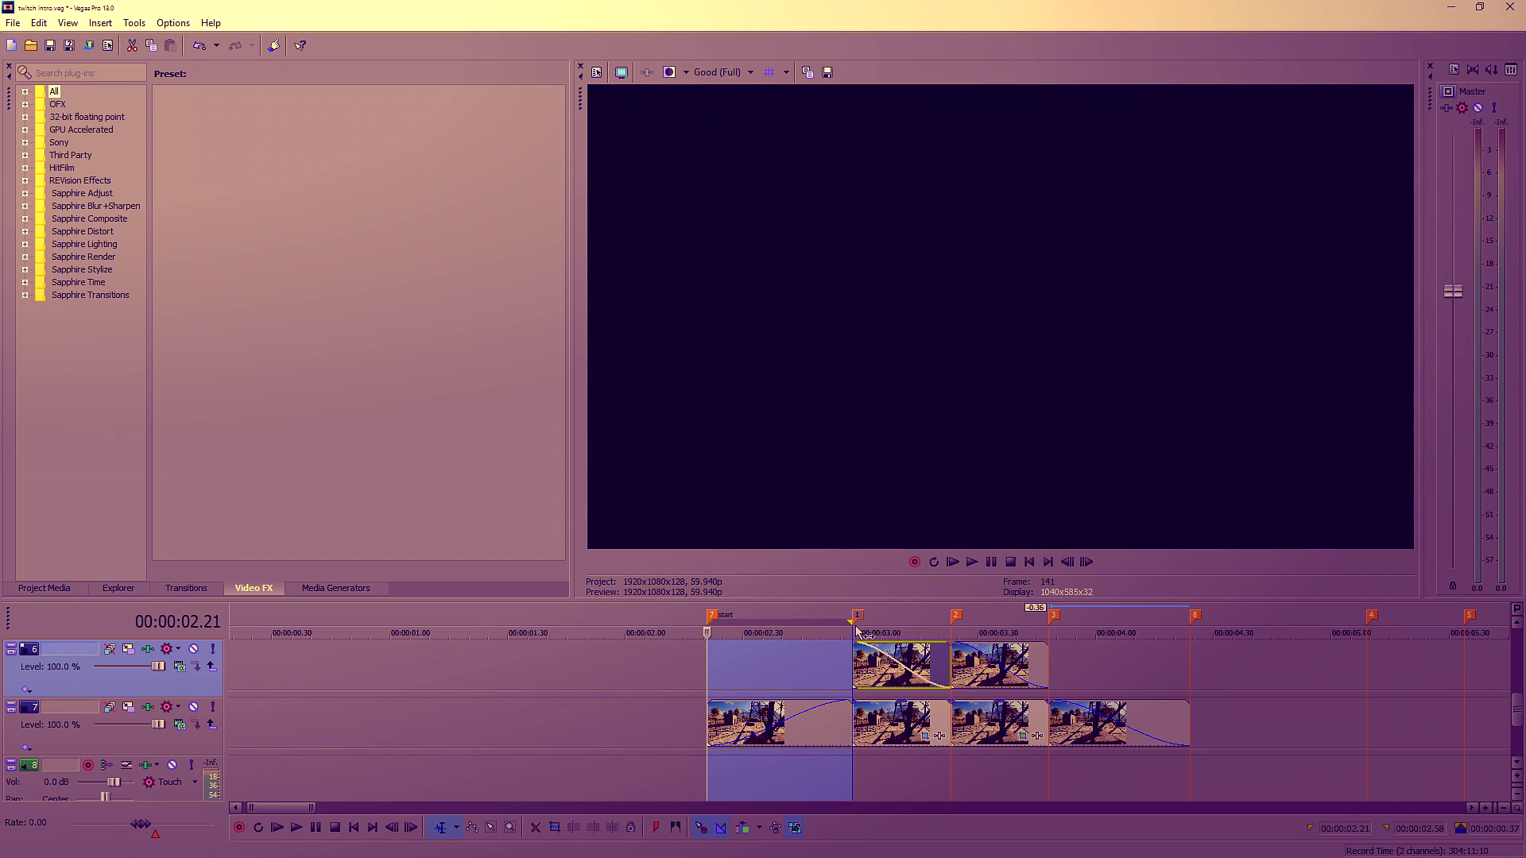
pyautogui.keyDown('shift'); pyautogui.click(1179, 628); pyautogui.keyUp('shift')
pyautogui.click(900, 660)
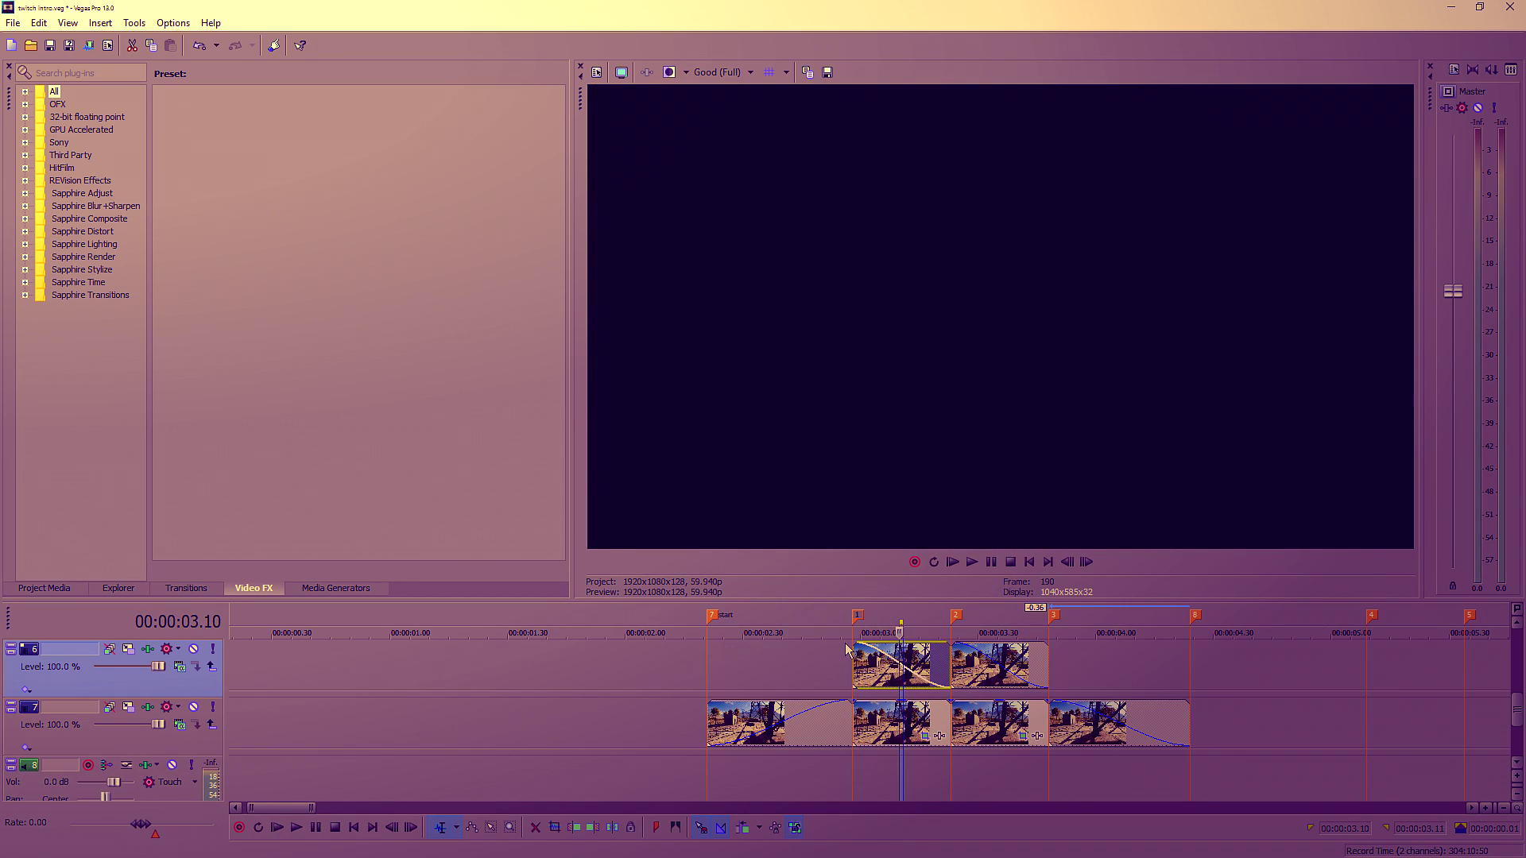
pyautogui.click(864, 653)
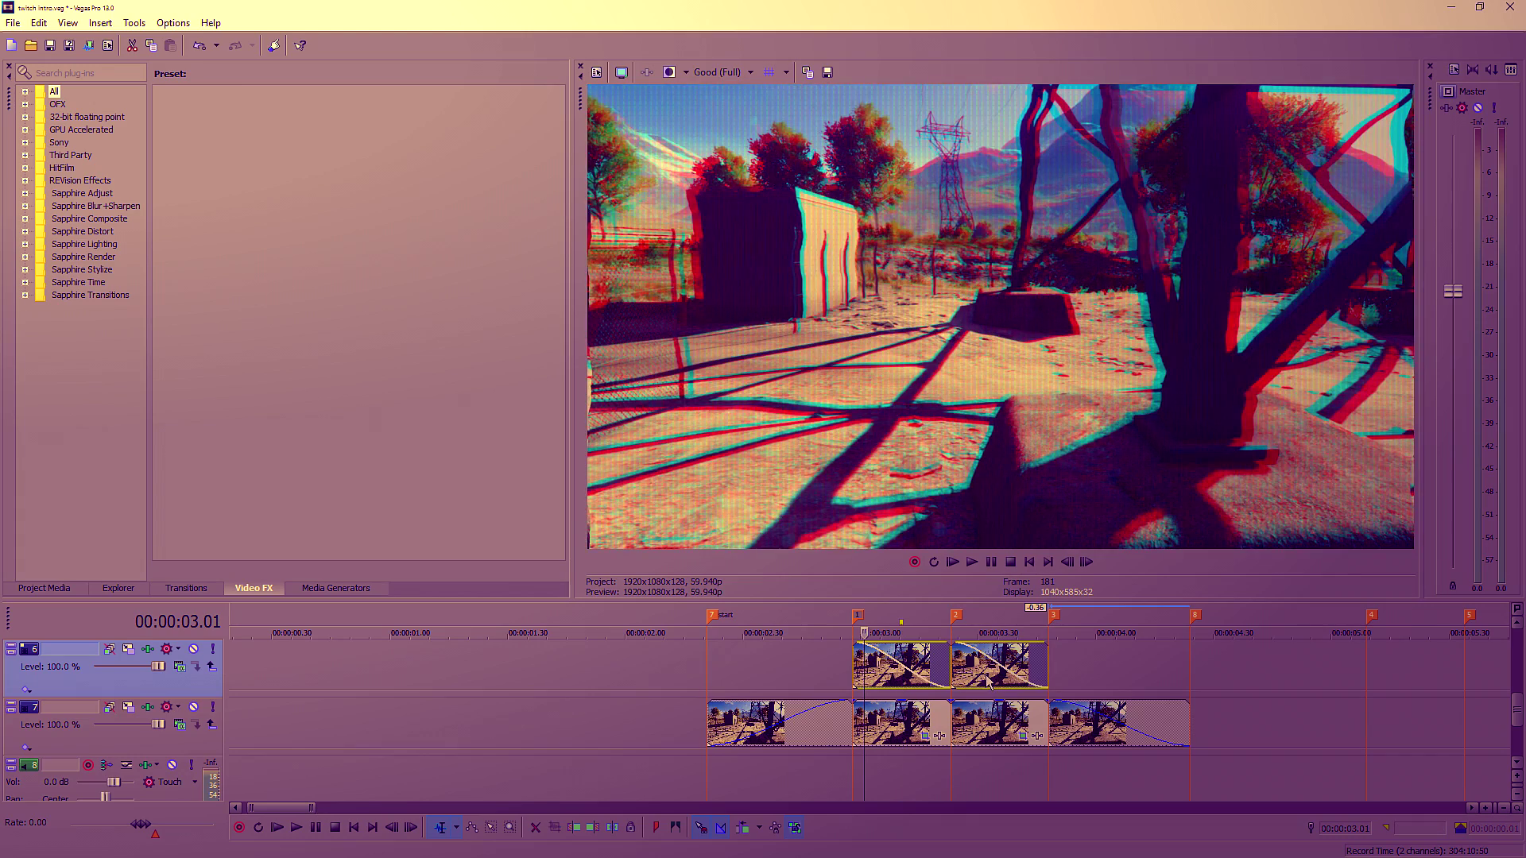
# Trim the second top-track clip's start slightly and open its Video Event FX chain
pyautogui.moveTo(952, 660)
pyautogui.mouseDown()
pyautogui.moveTo(967, 659)
pyautogui.moveTo(953, 657)
pyautogui.mouseUp()
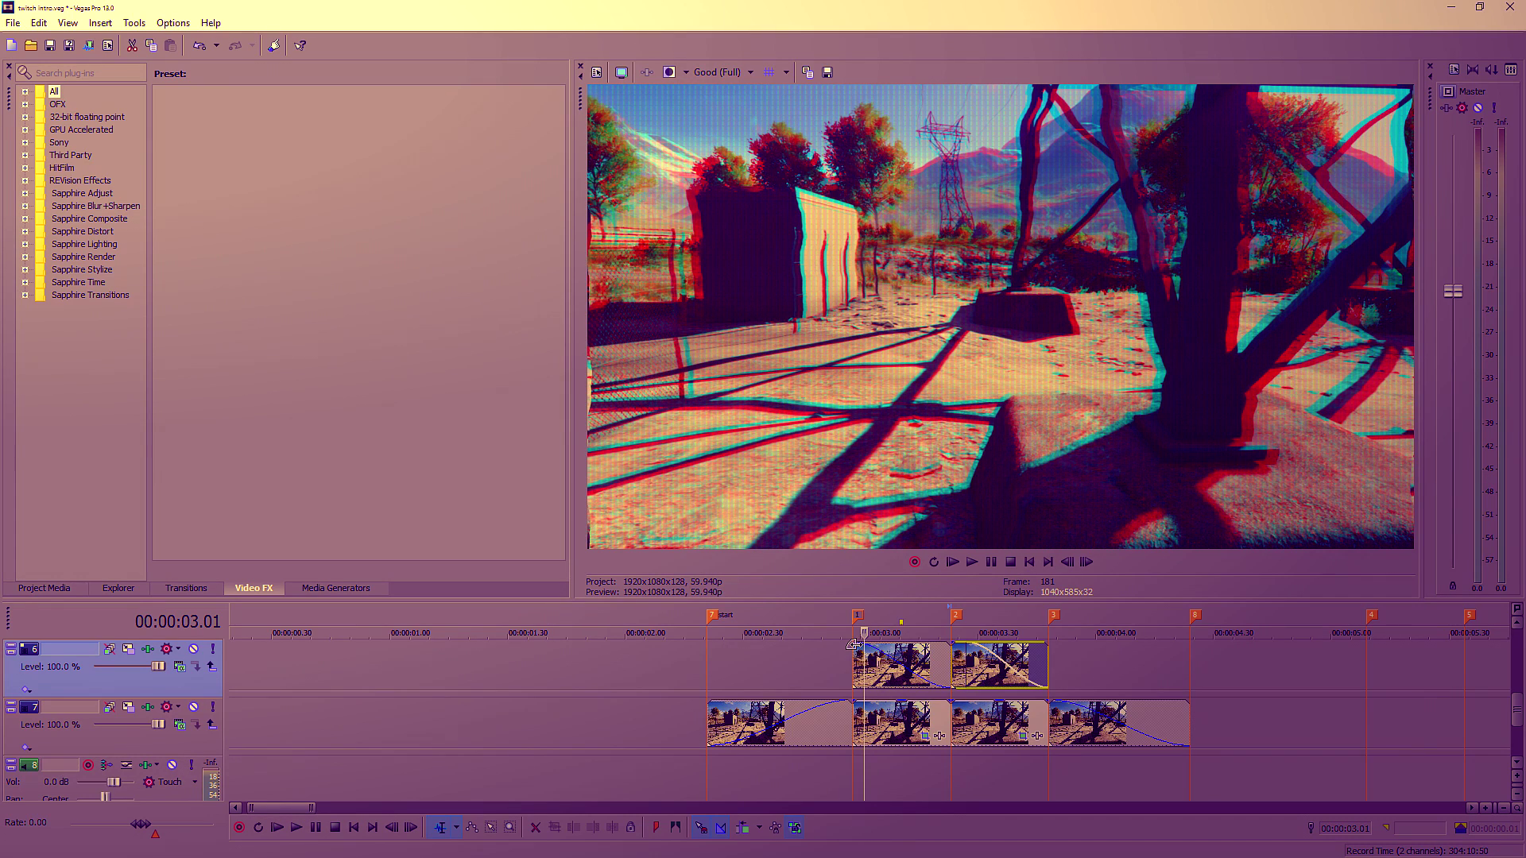
pyautogui.click(857, 648)
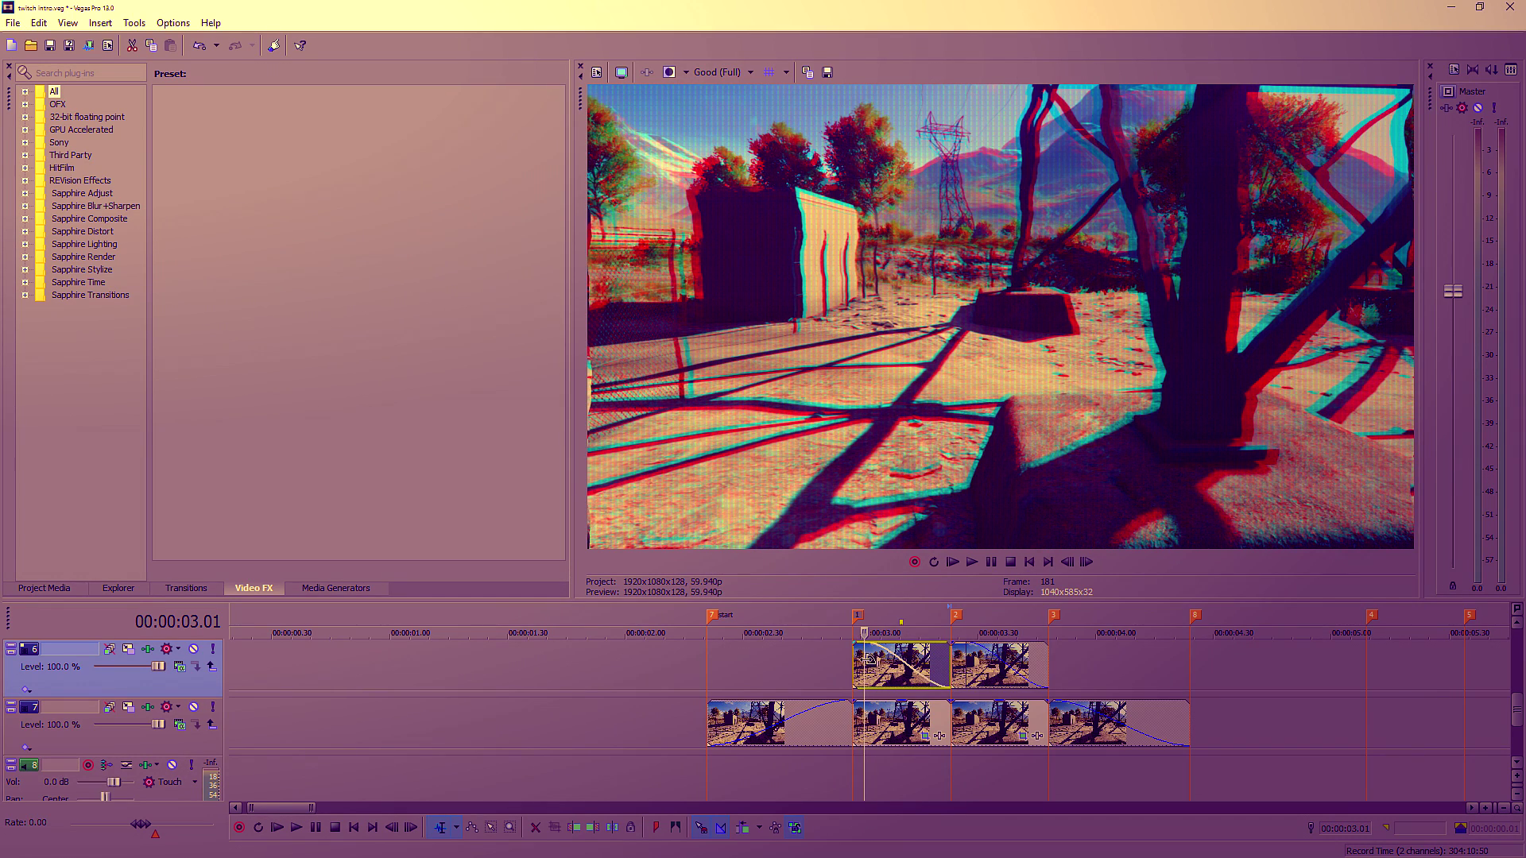
pyautogui.click(969, 670)
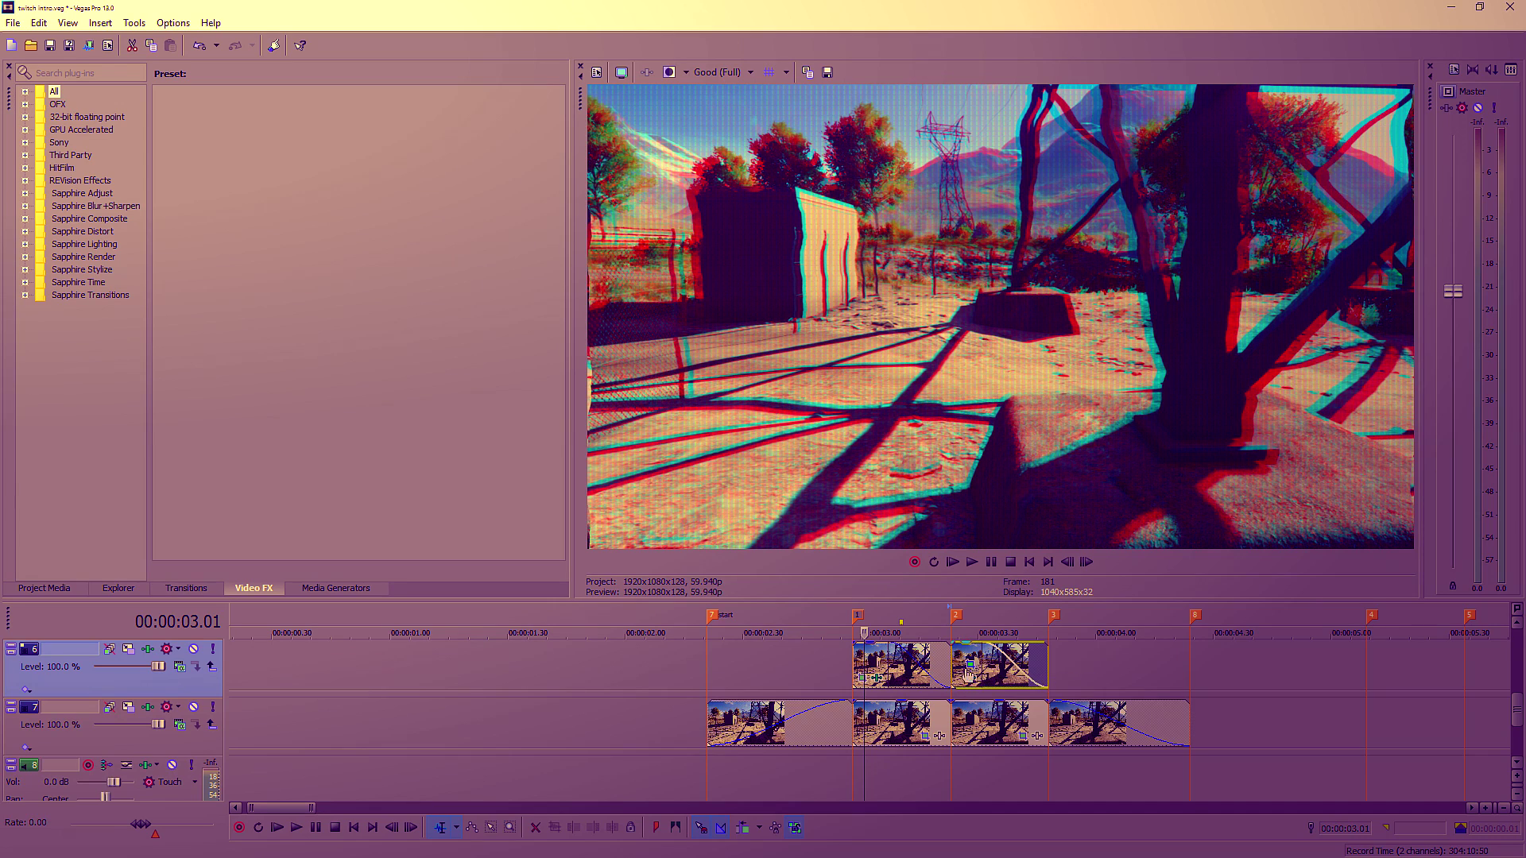
pyautogui.click(878, 678)
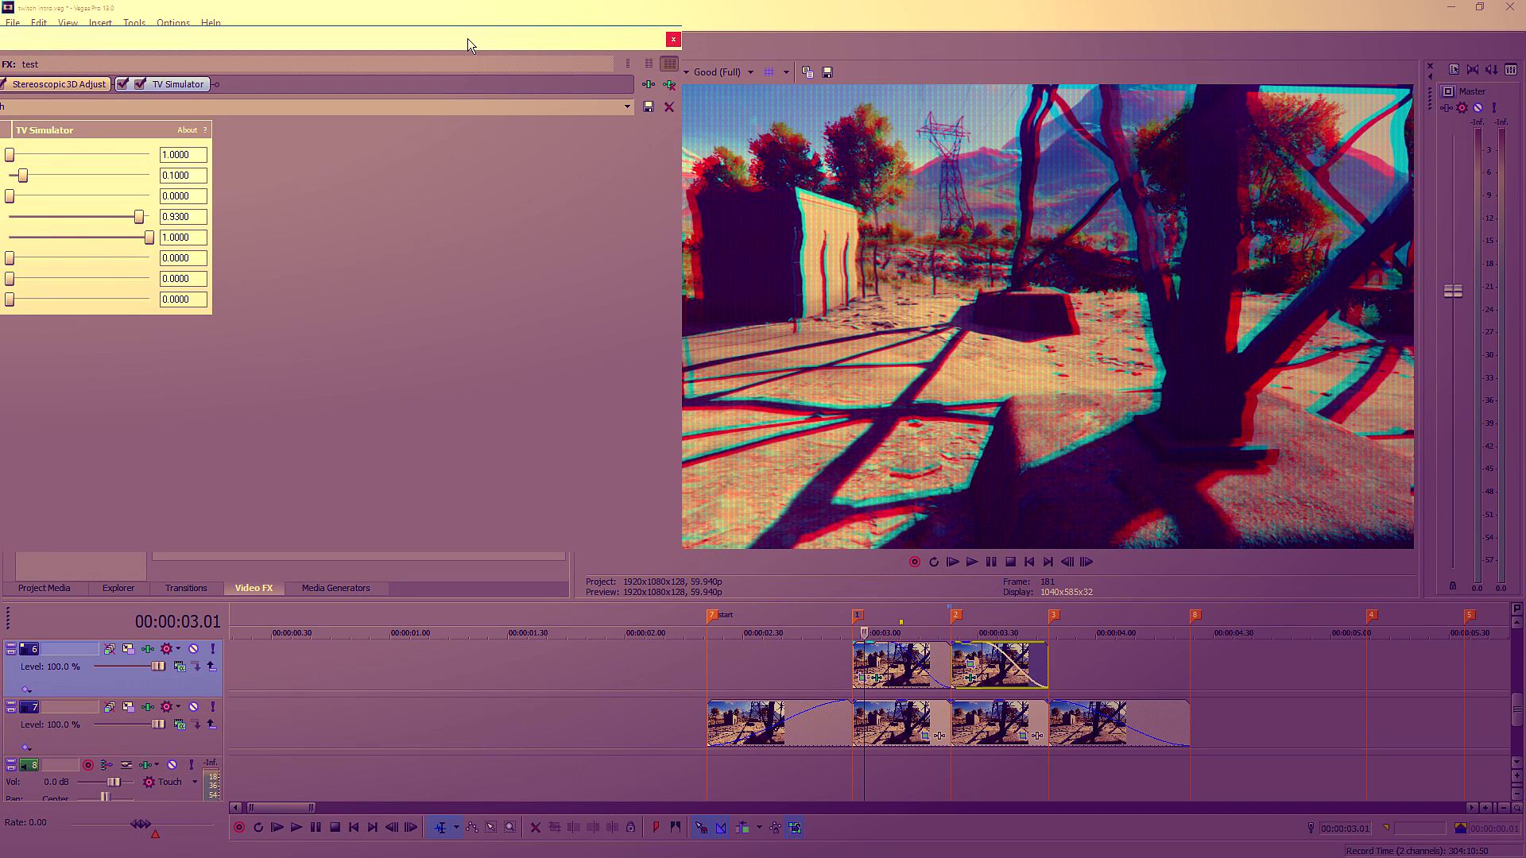
# Add Sony Gaussian Blur with about 0.0020 range to the open clip's effect chain
pyautogui.click(801, 109)
pyautogui.click(608, 280)
pyautogui.click(1227, 279)
pyautogui.click(1227, 230)
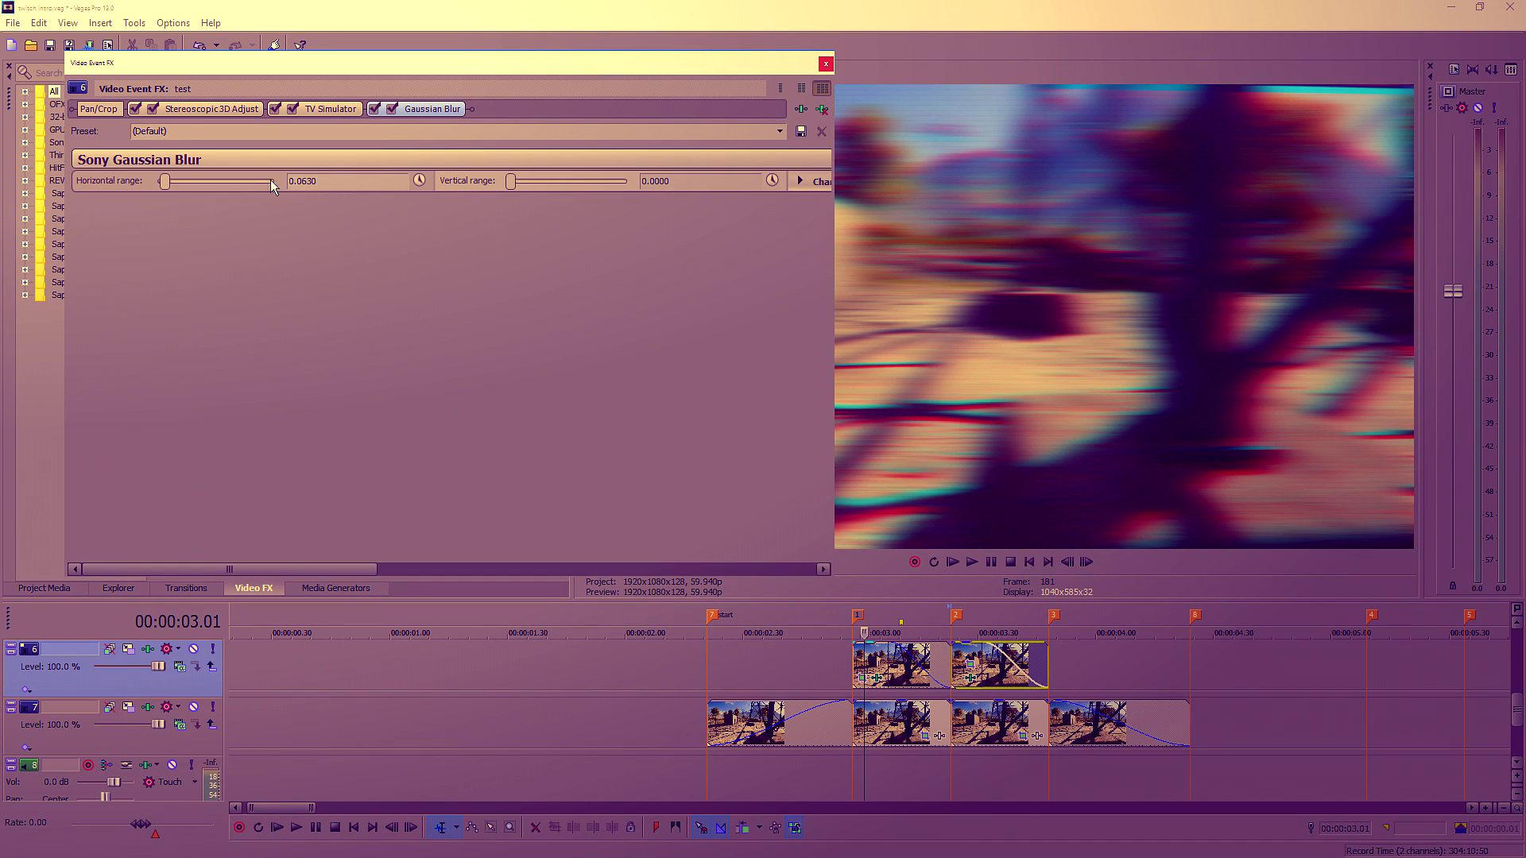
pyautogui.doubleClick(164, 181)
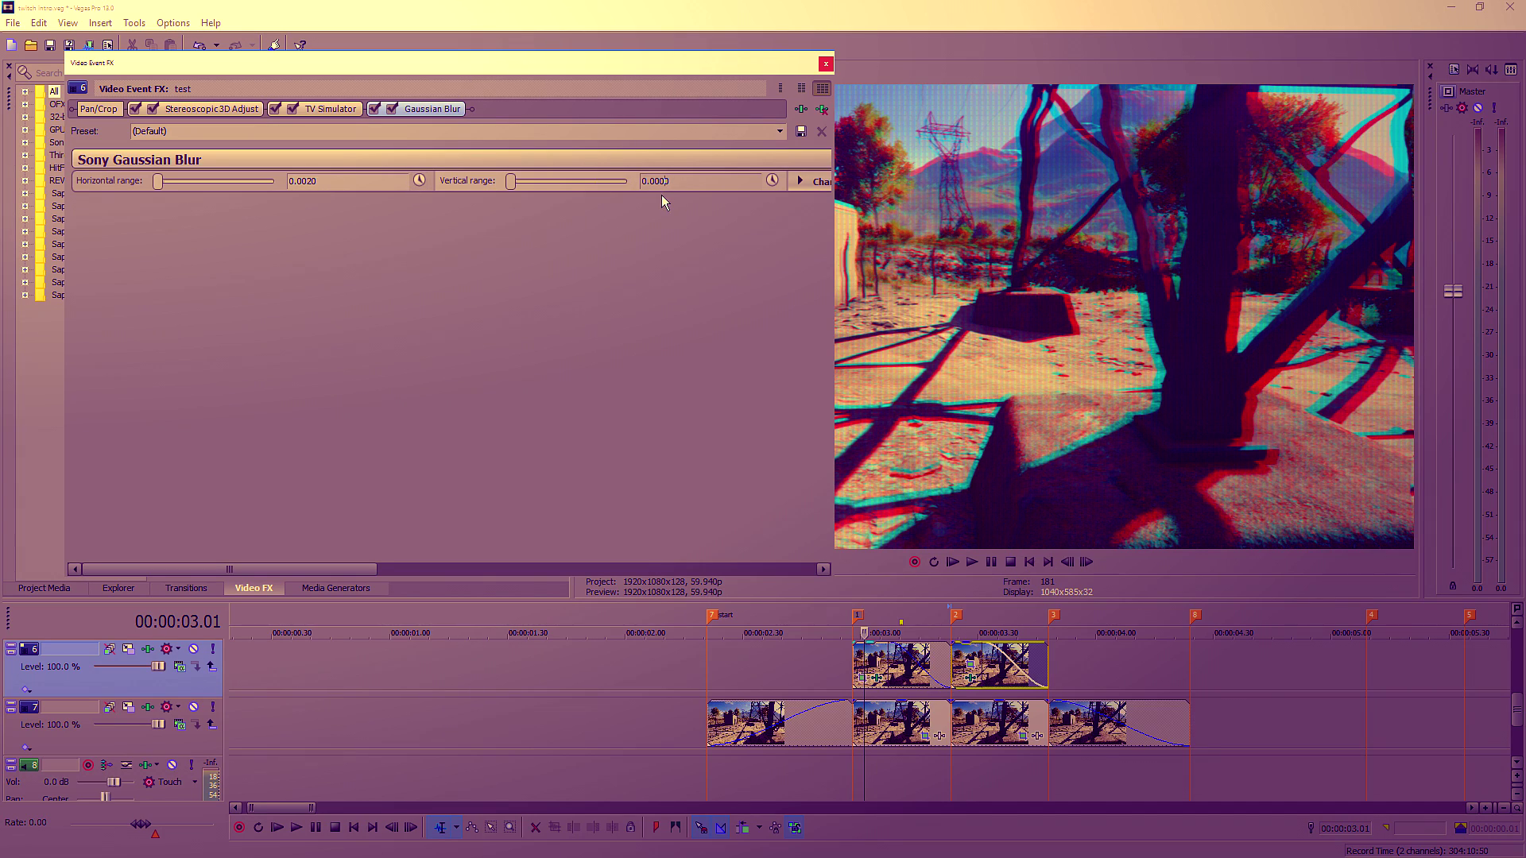
pyautogui.click(826, 64)
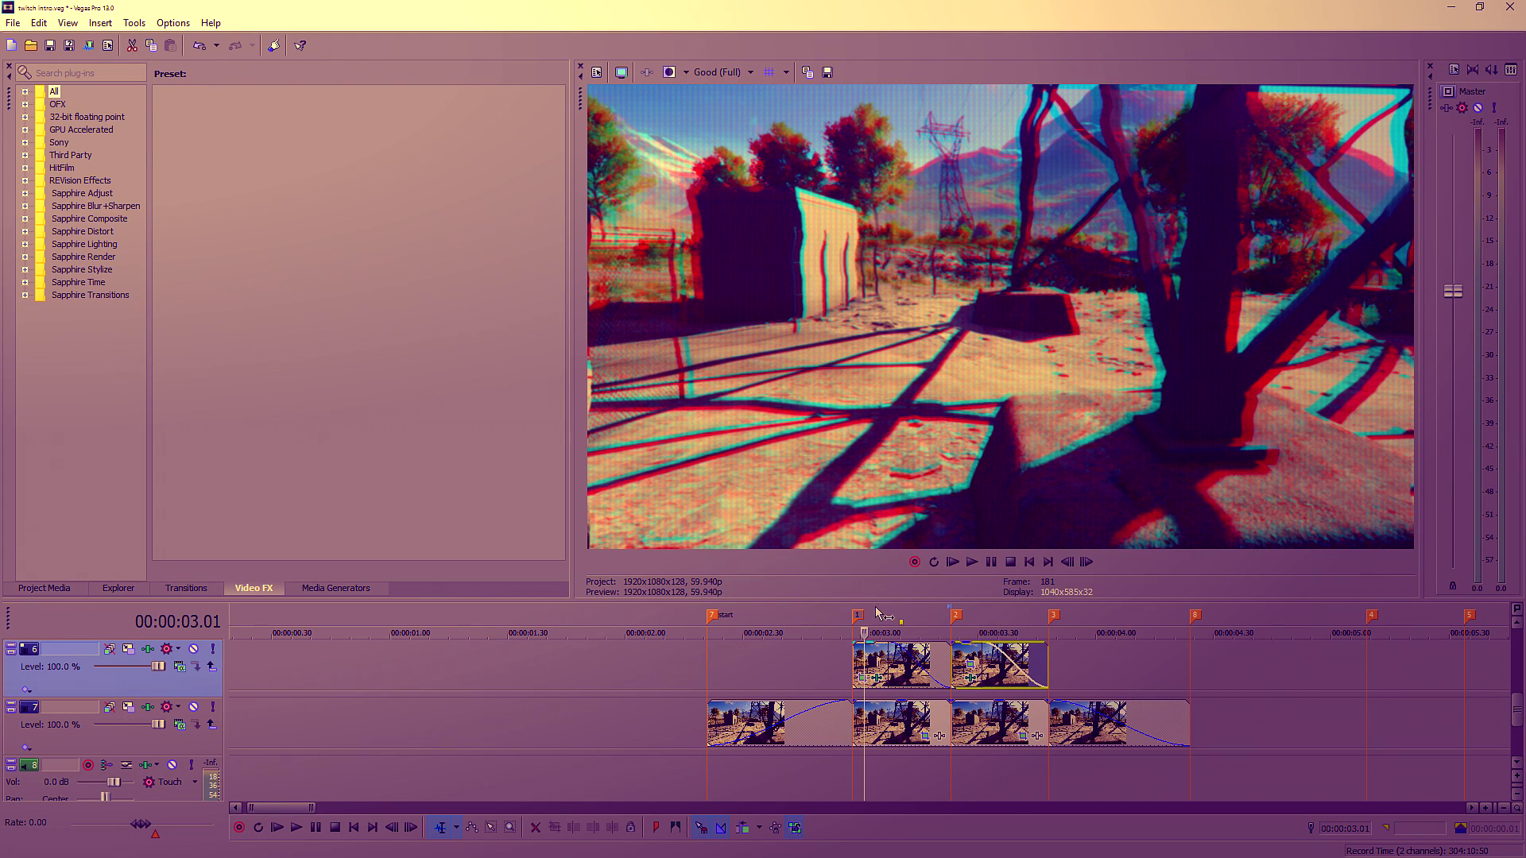
pyautogui.click(876, 631)
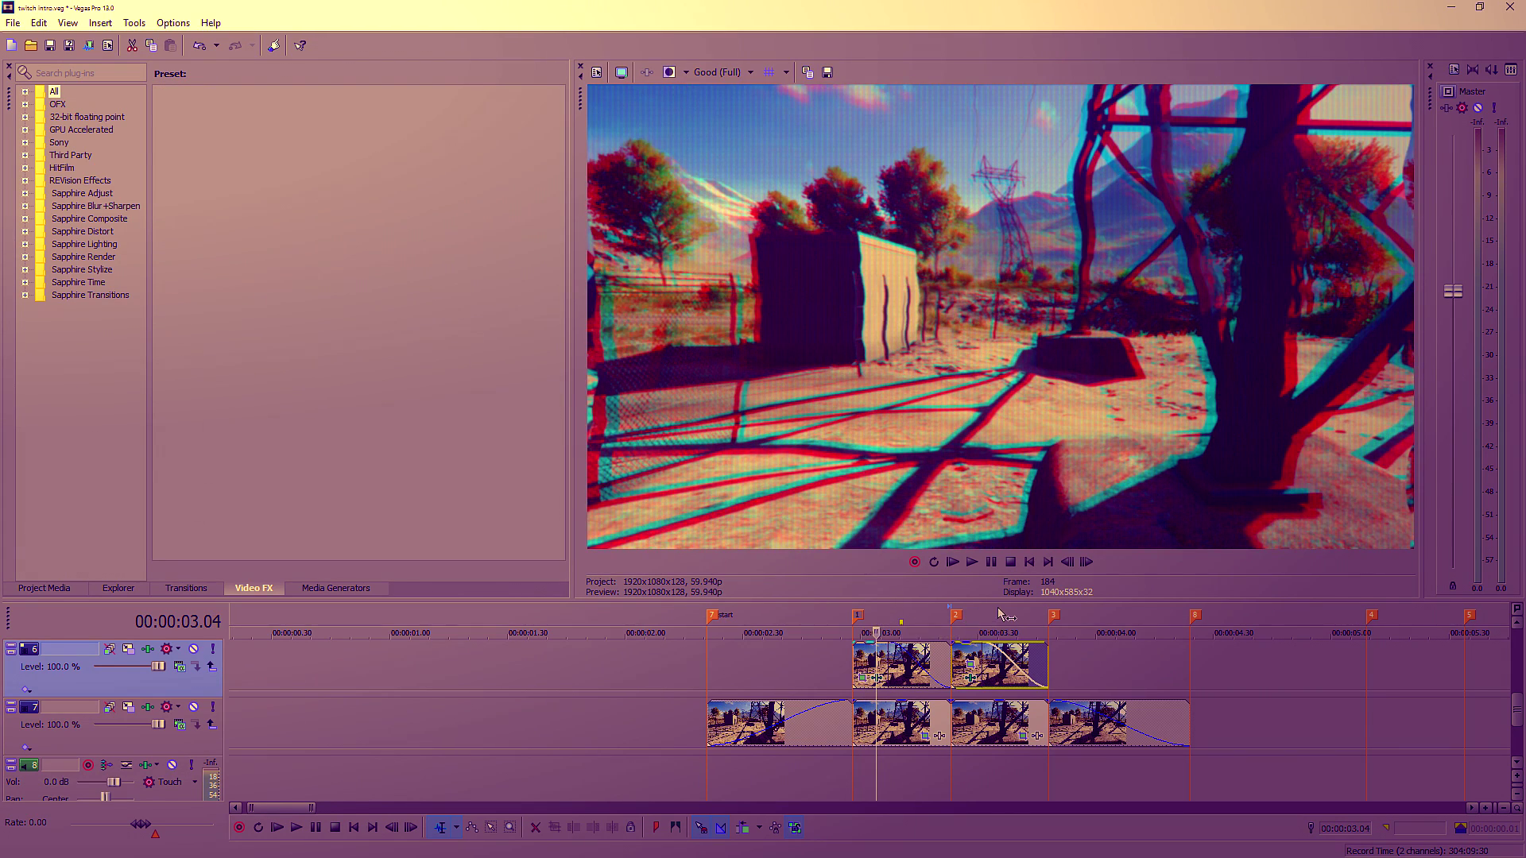
# Add the same 0.0020 Sony Gaussian Blur to the other top-track clip's chain
pyautogui.click(971, 677)
pyautogui.click(804, 108)
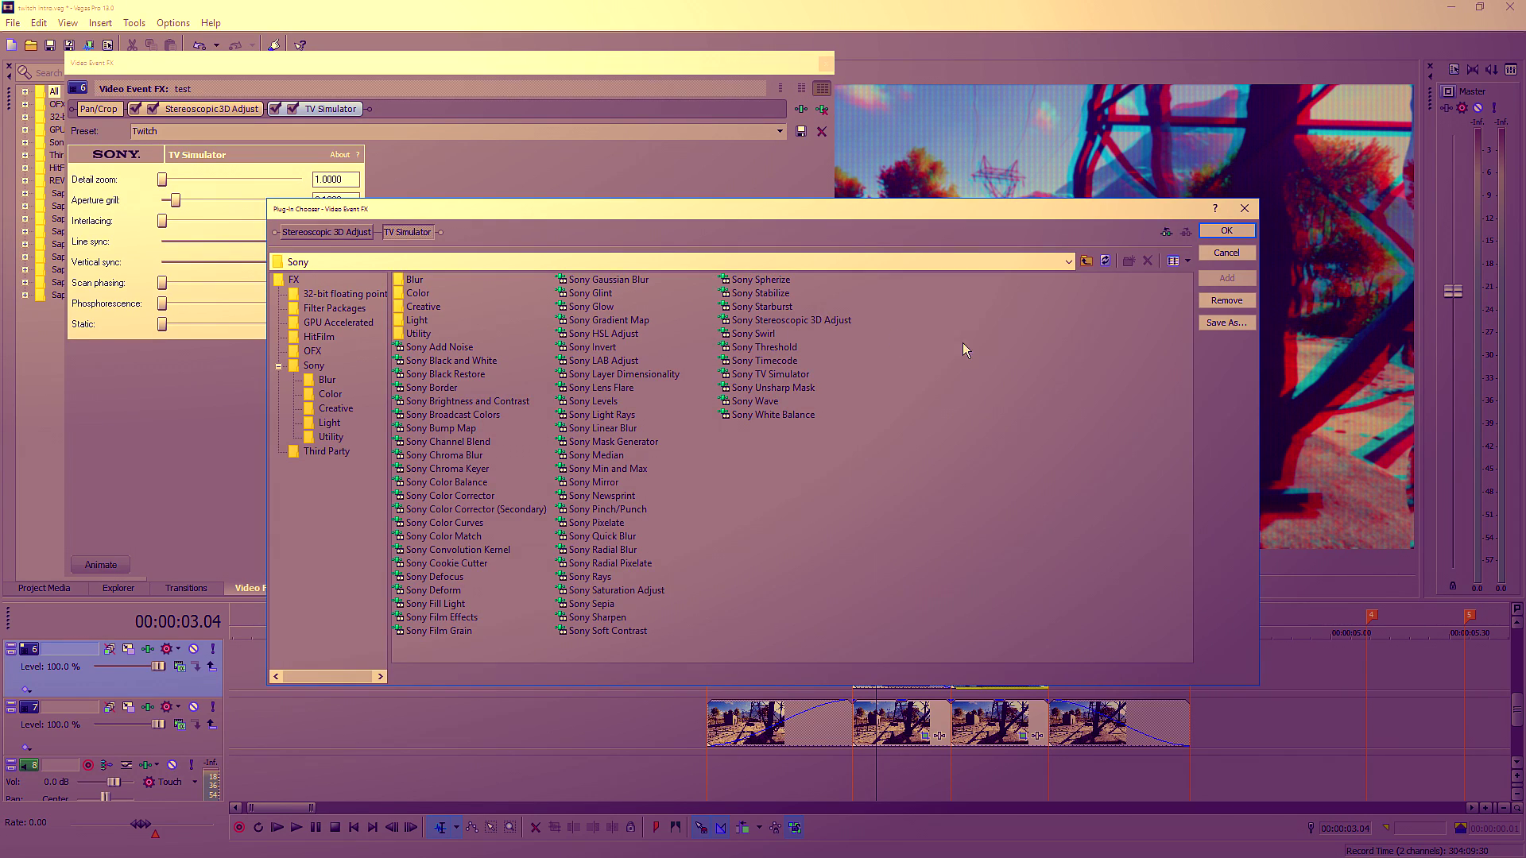
pyautogui.click(602, 280)
pyautogui.doubleClick(602, 280)
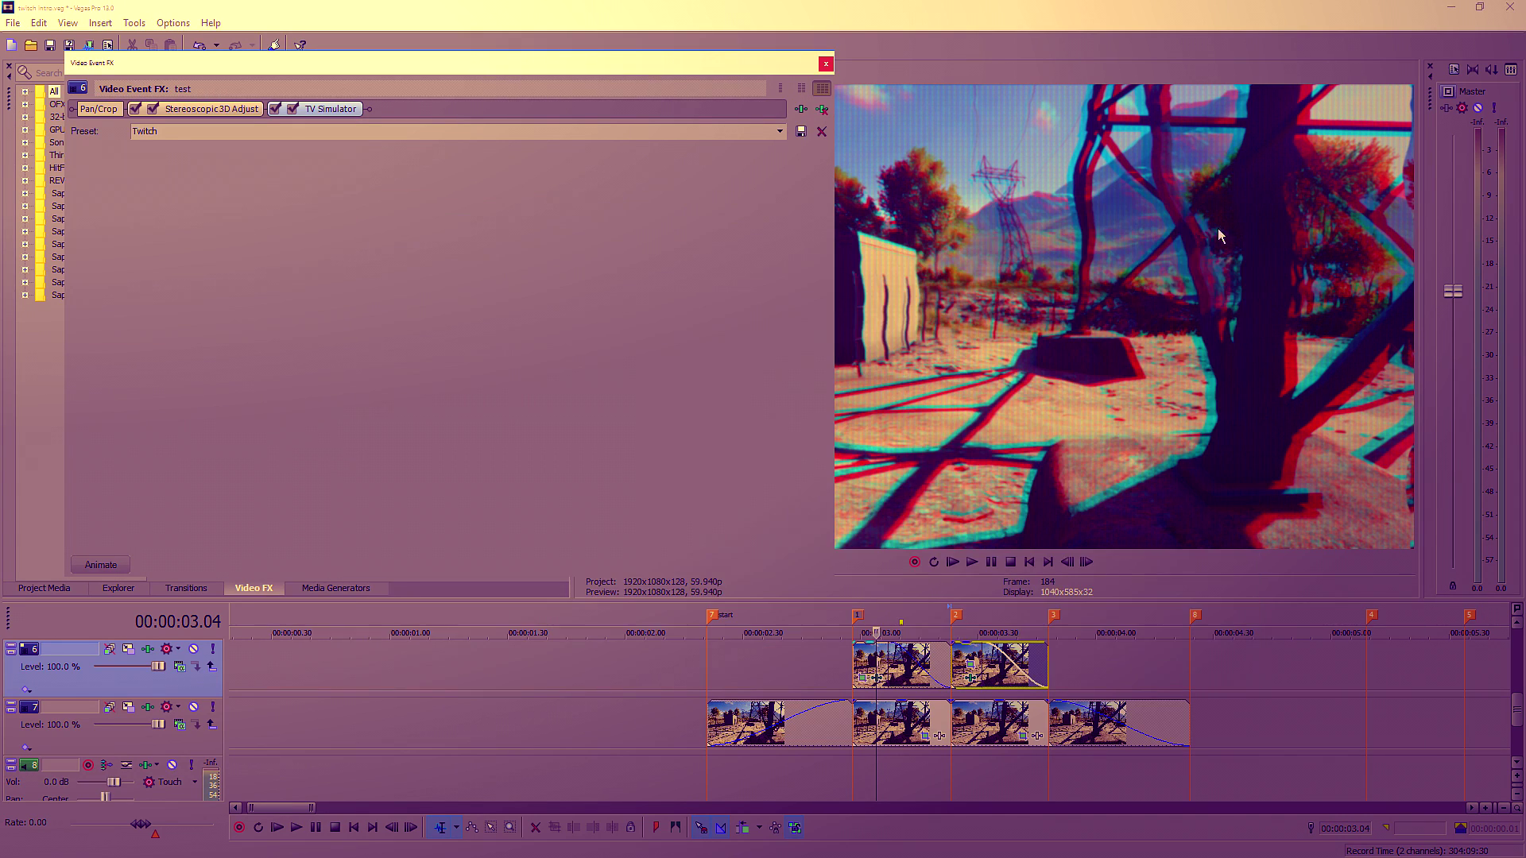
pyautogui.press('Return')
pyautogui.doubleClick(271, 181)
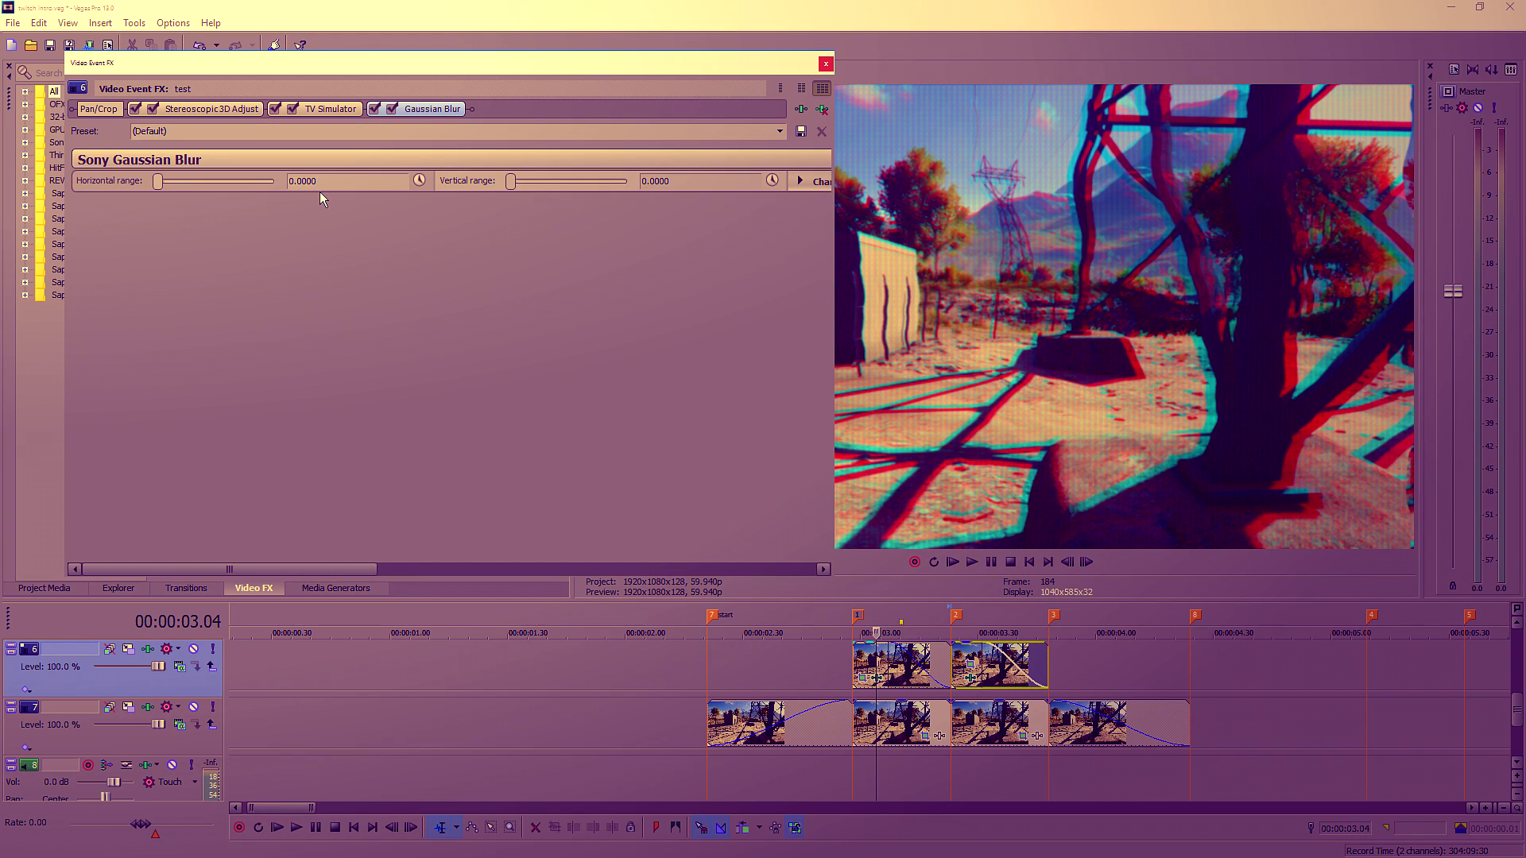
pyautogui.scroll(2, 320, 192)
pyautogui.click(825, 63)
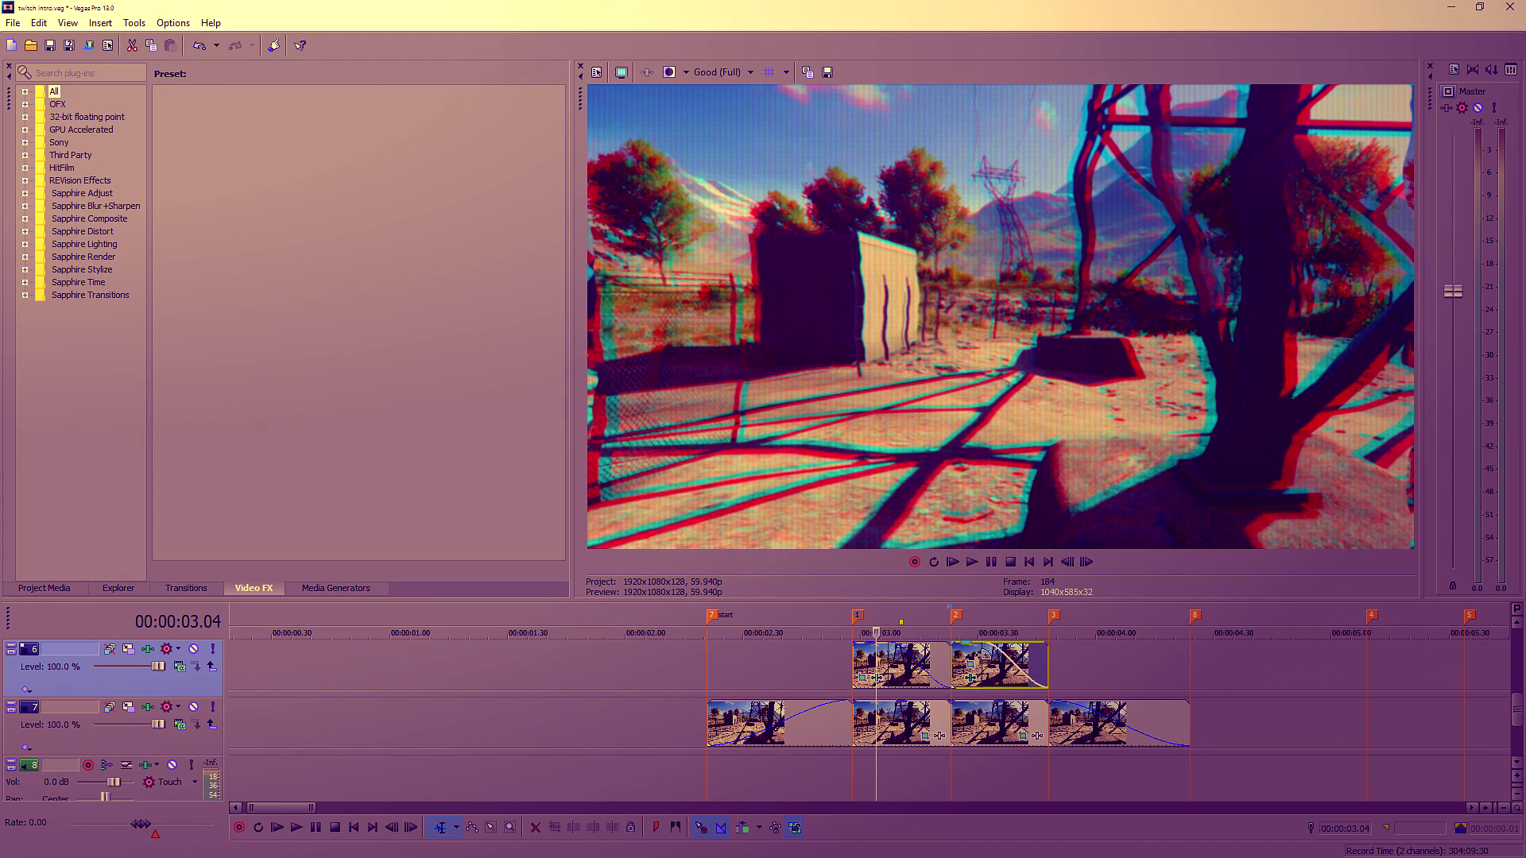
# Set a 0.25 s fade-out on the first top-track clip and reveal the RSMB presets under REVision Effects
pyautogui.moveTo(948, 643); pyautogui.dragTo(850, 660)
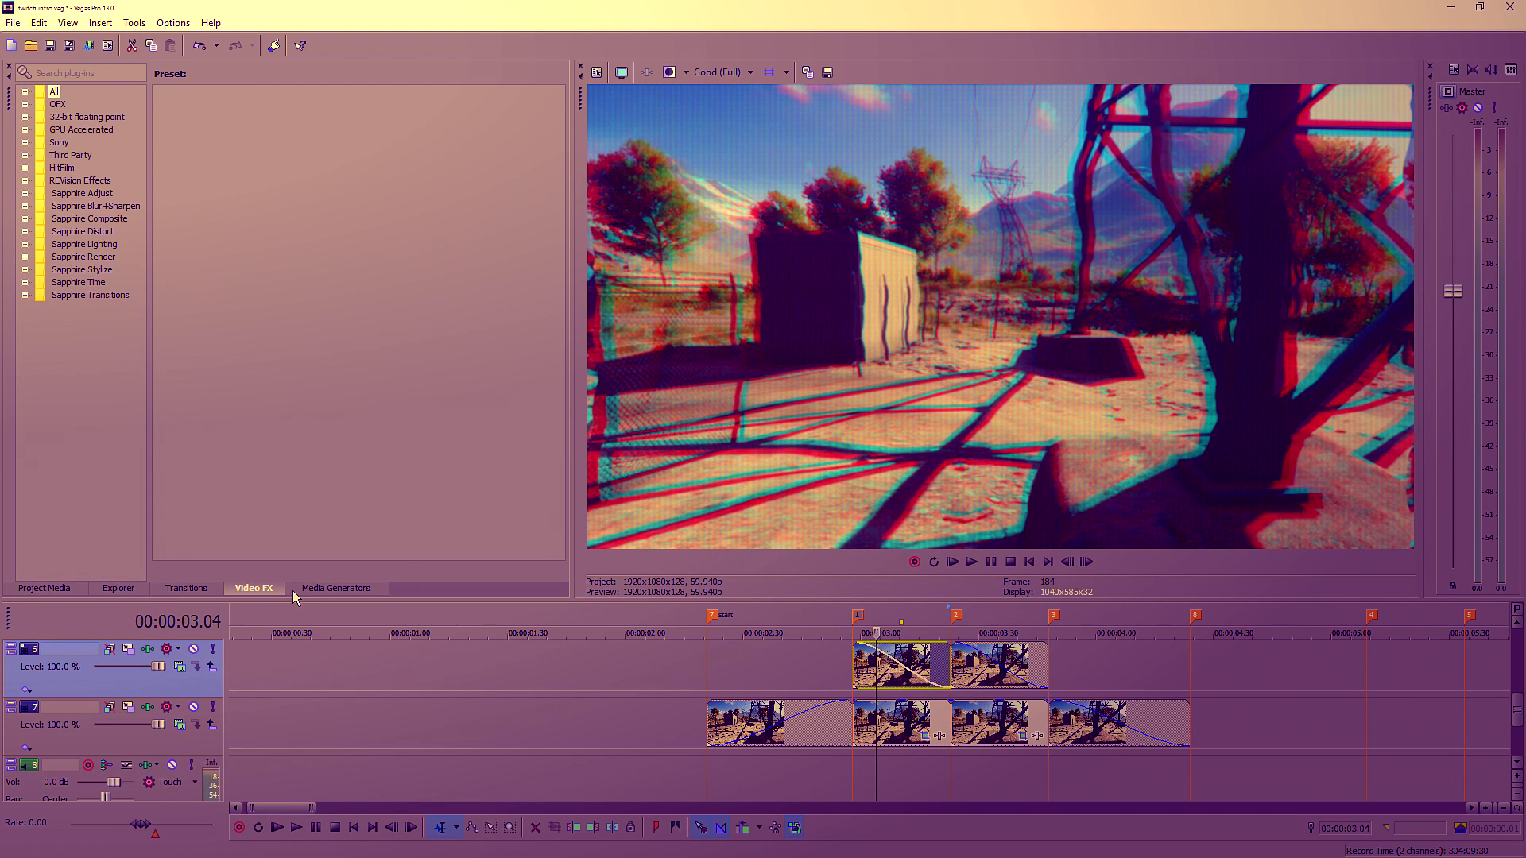
pyautogui.click(79, 182)
pyautogui.doubleClick(43, 183)
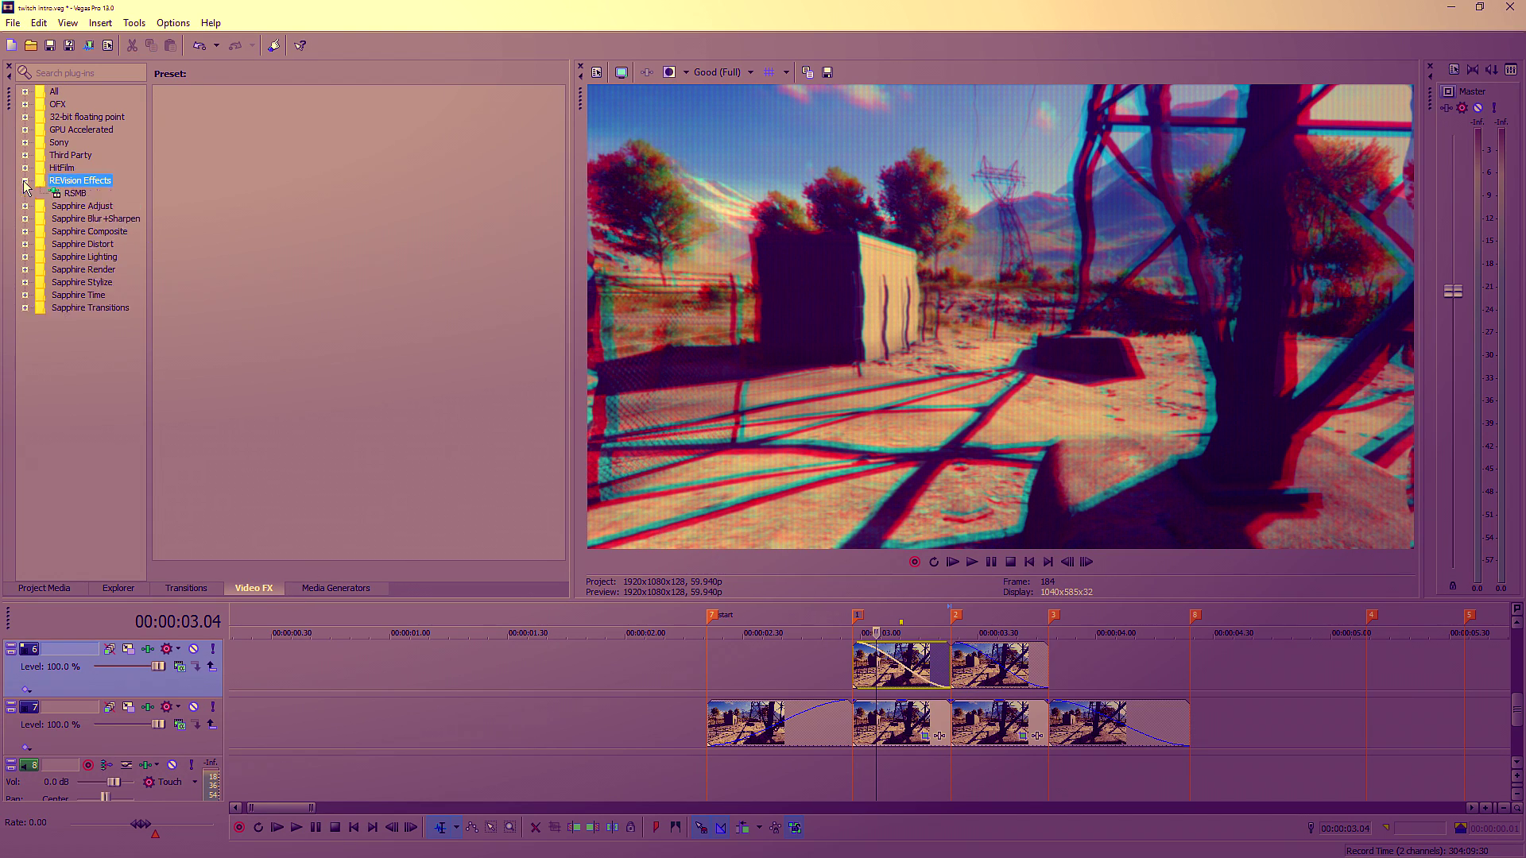
pyautogui.click(75, 194)
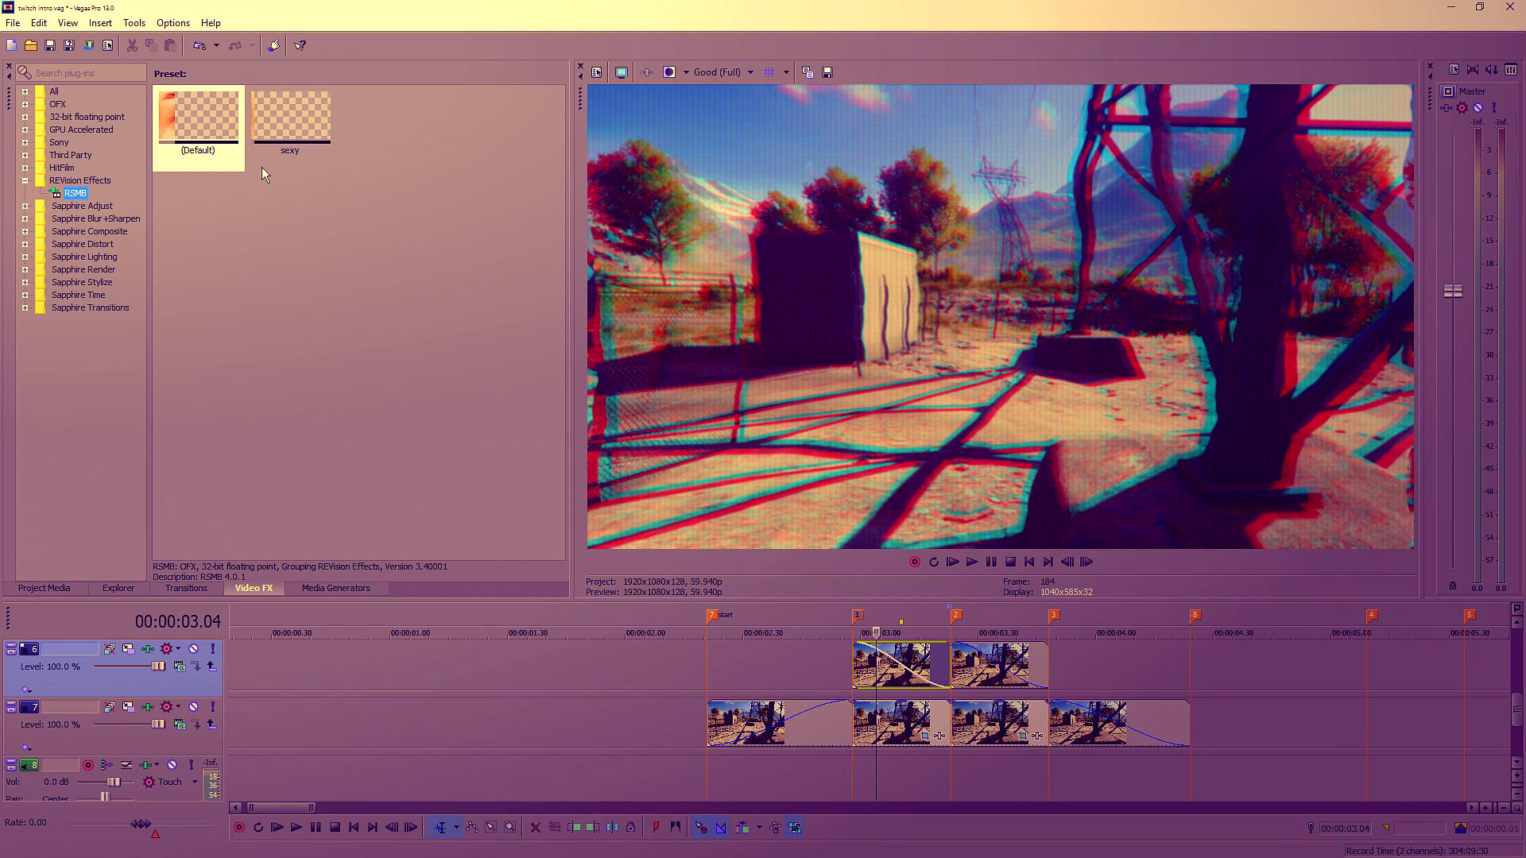
# Drop the RSMB Default preset onto the selected top-track clips
pyautogui.moveTo(217, 124); pyautogui.dragTo(980, 674)
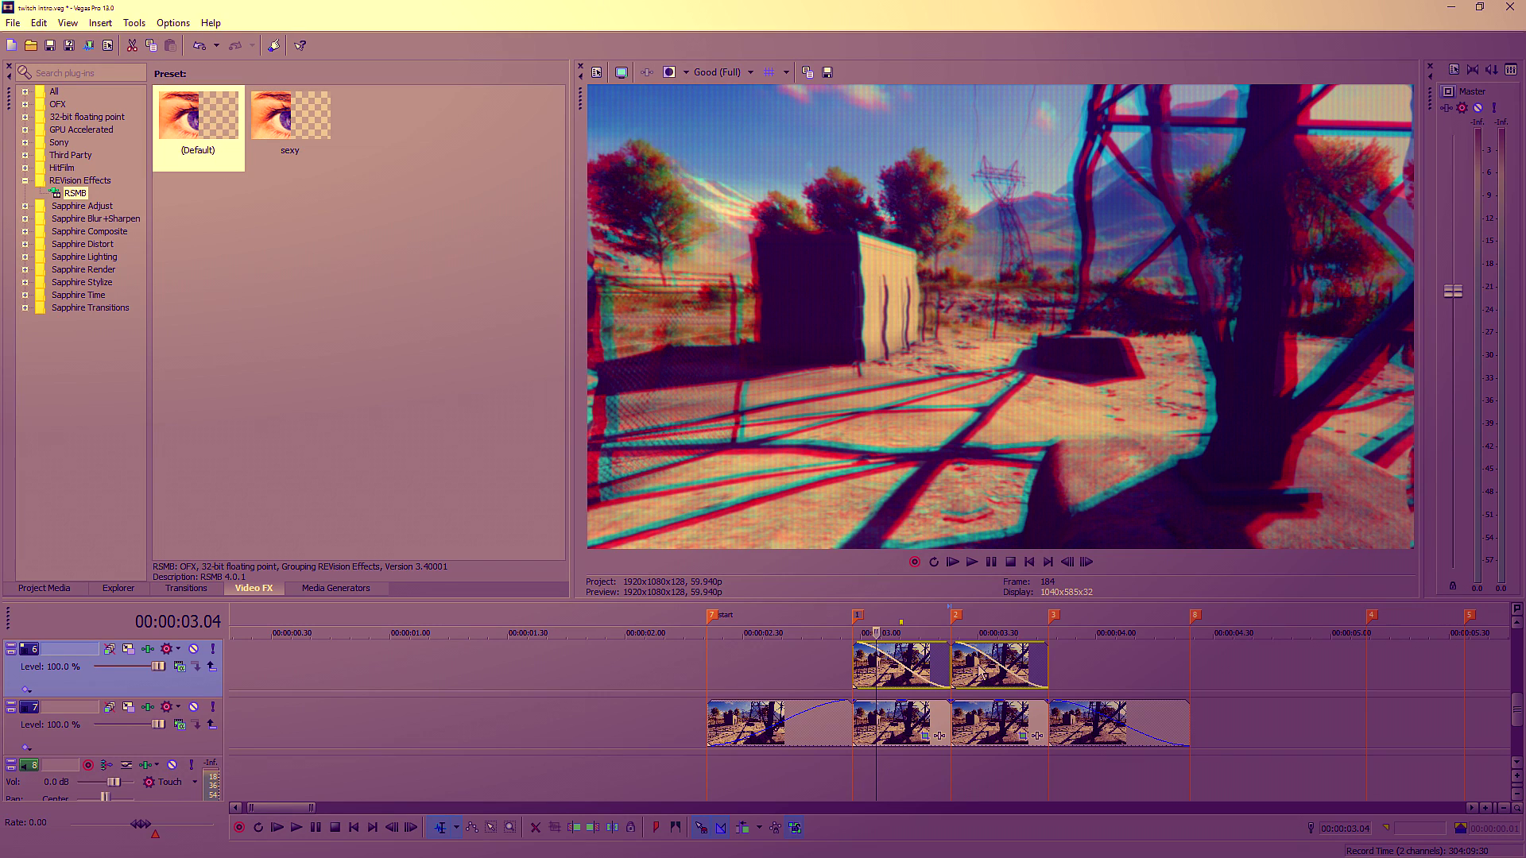
pyautogui.keyDown('ctrl'); pyautogui.click(989, 719); pyautogui.keyUp('ctrl')
pyautogui.moveTo(221, 160); pyautogui.dragTo(905, 663)
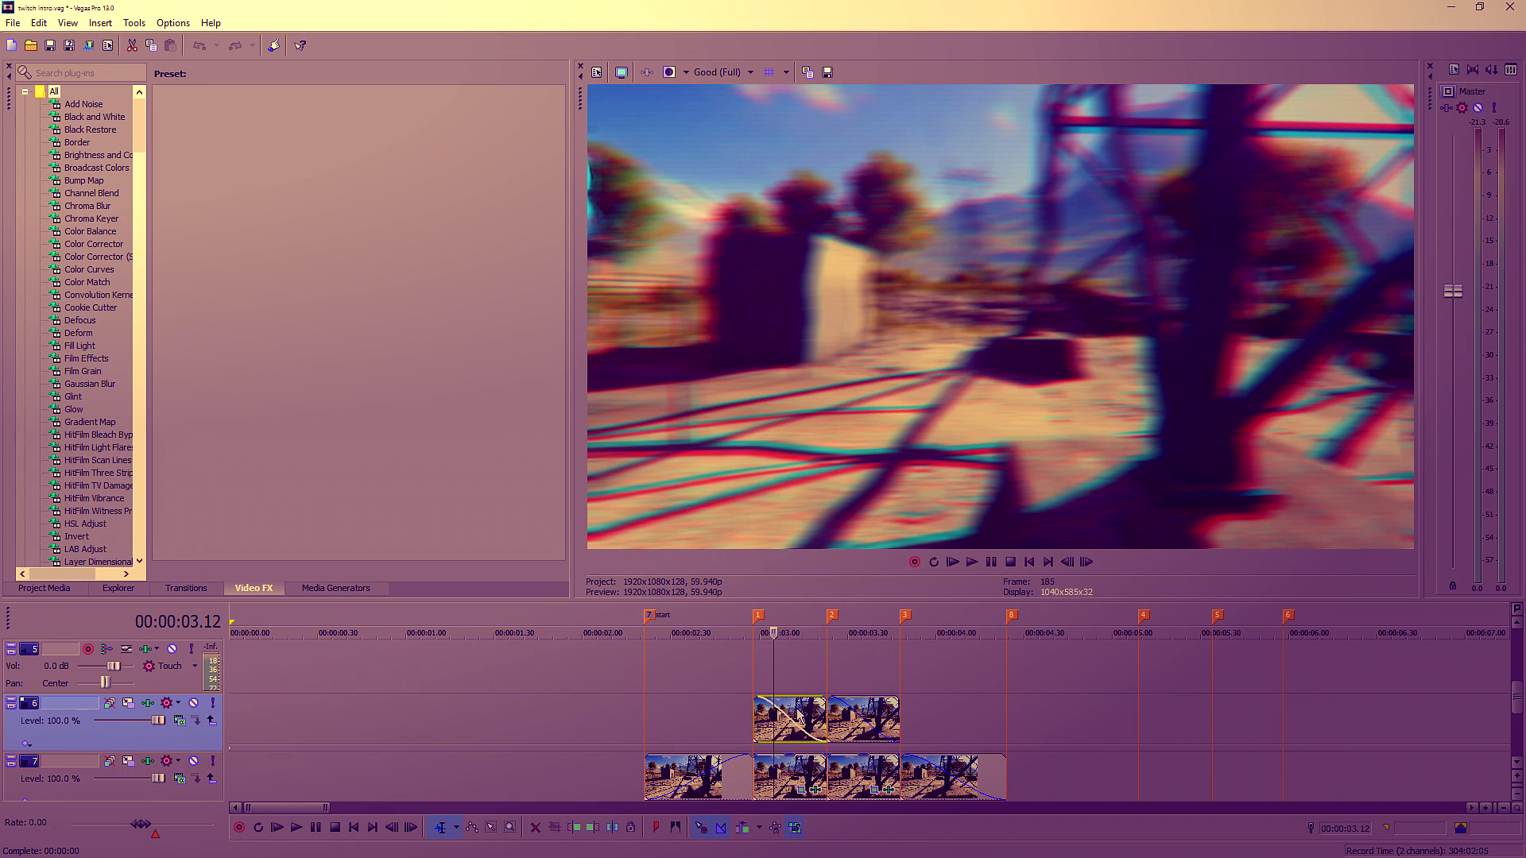
pyautogui.click(862, 718)
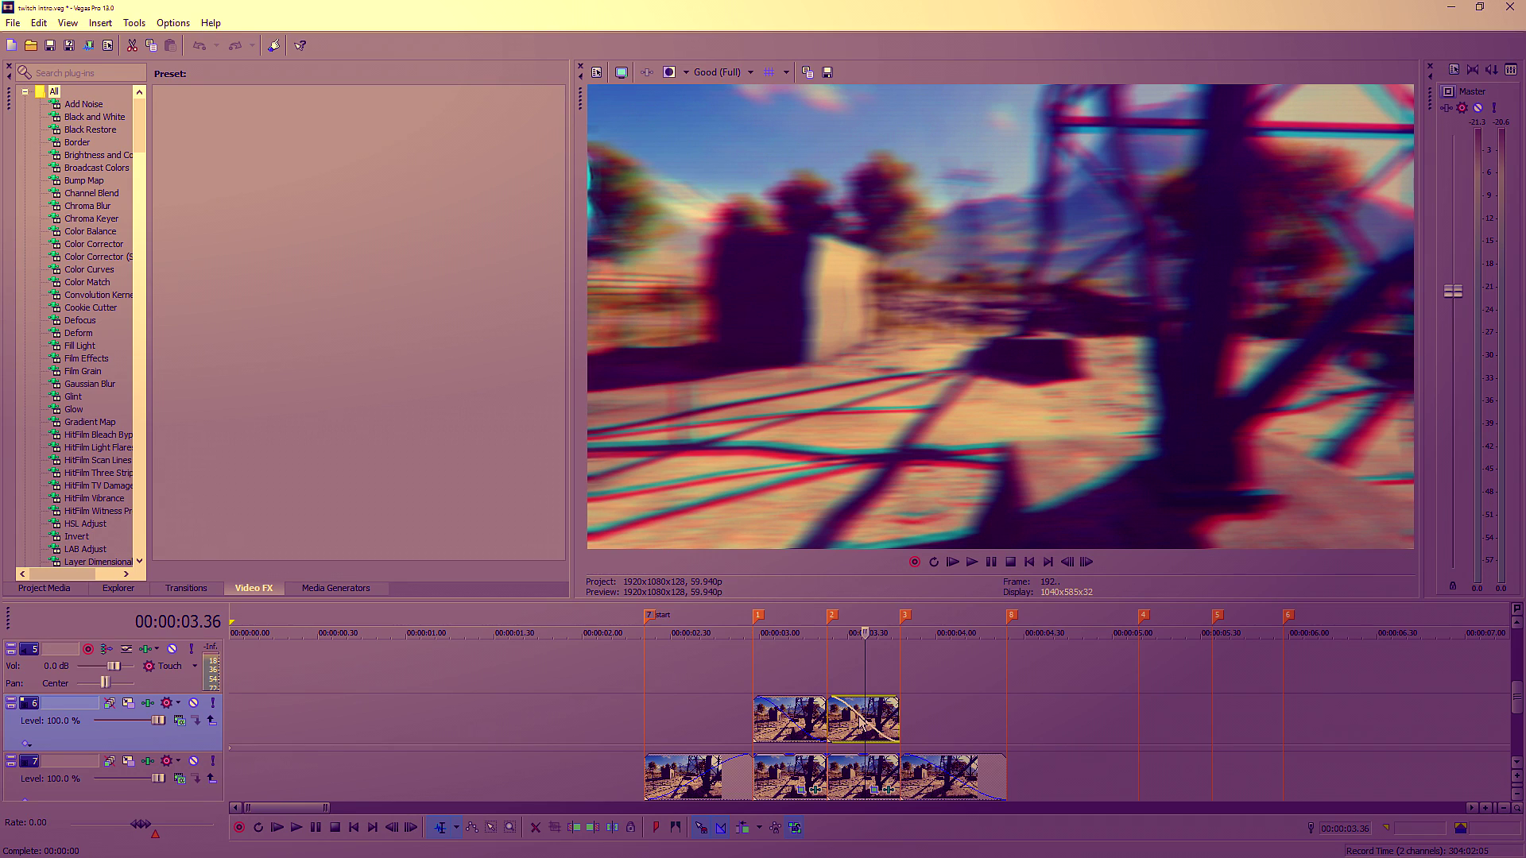
pyautogui.press('space')
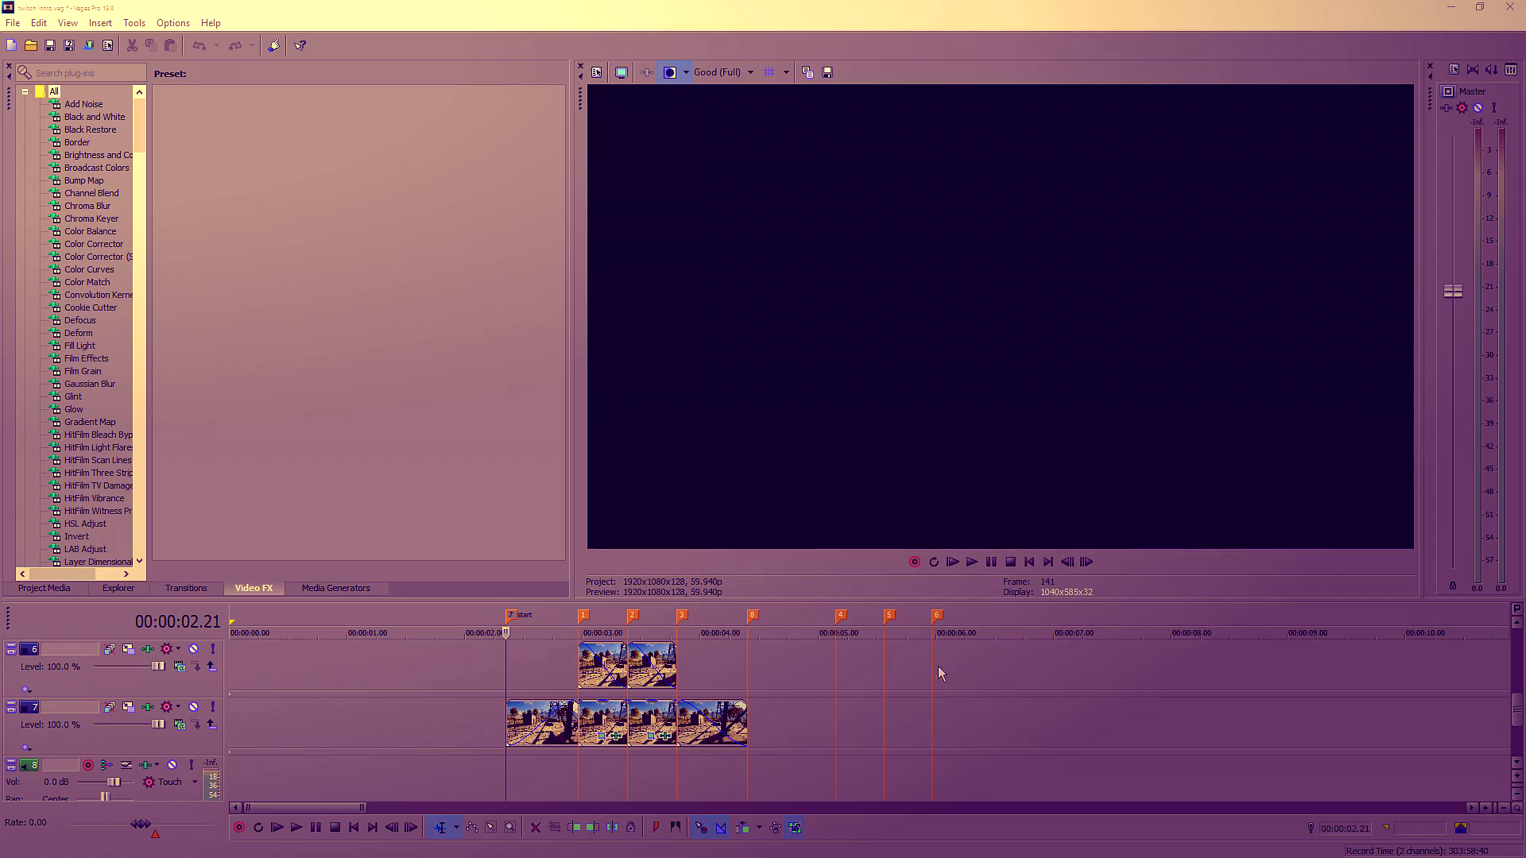
# Briefly play the intro to review it, then scroll up to the upper tracks
pyautogui.click(993, 565)
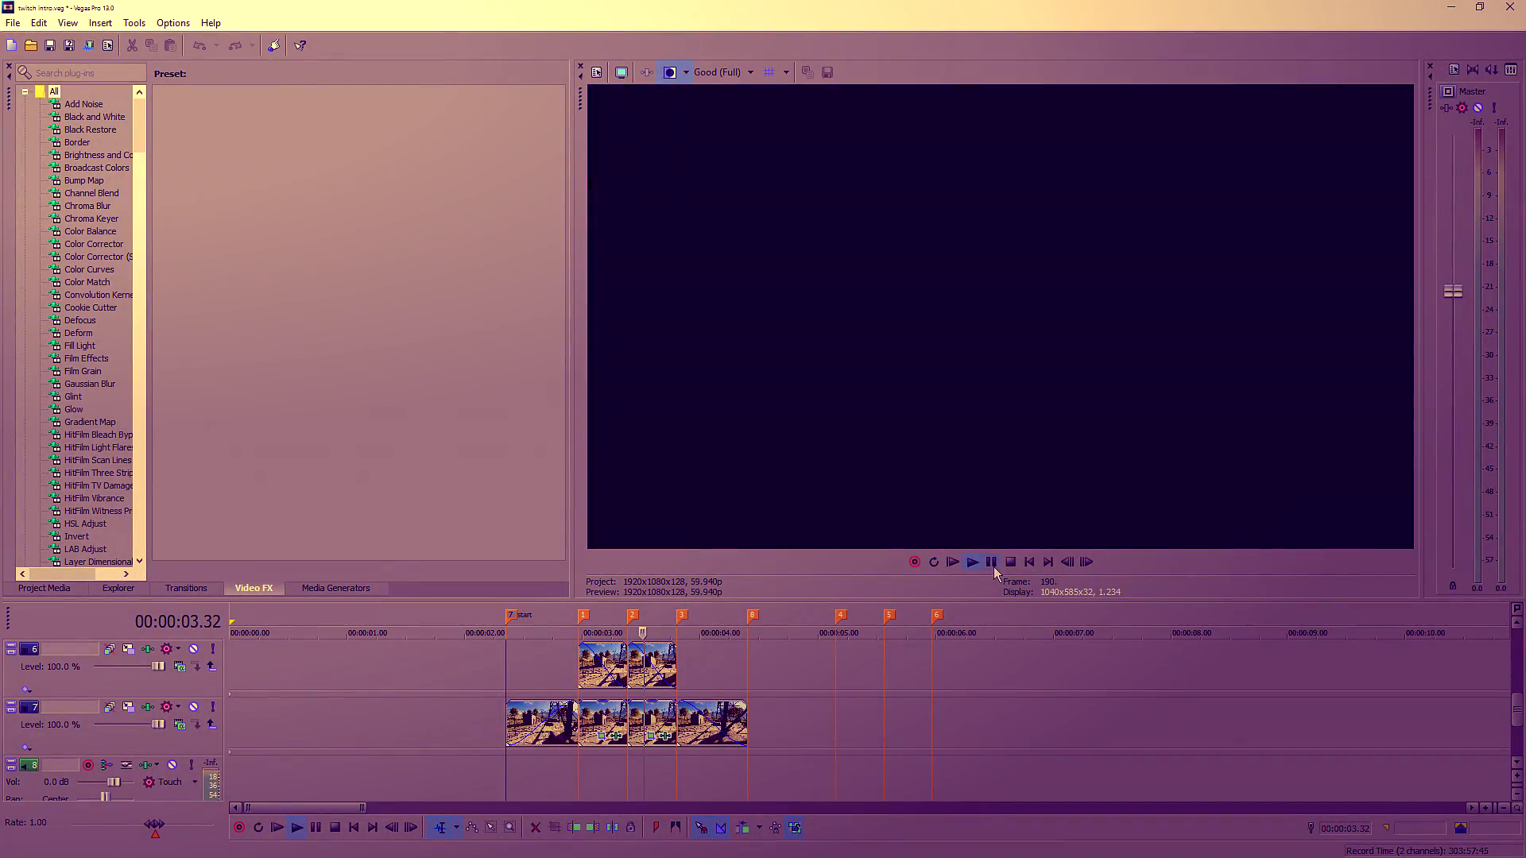
pyautogui.click(992, 563)
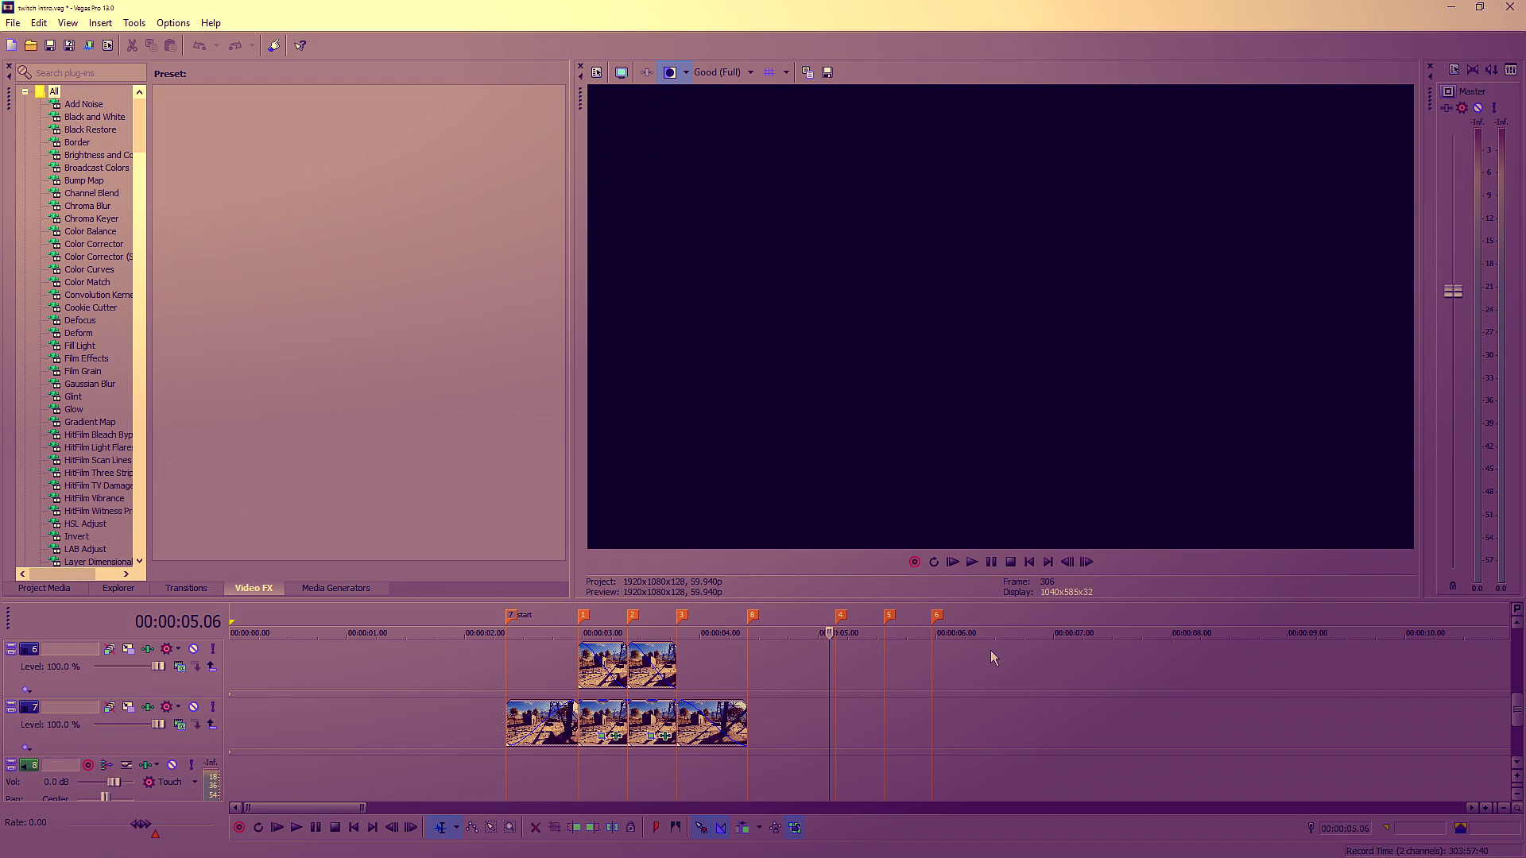
pyautogui.scroll(4, 345, 702)
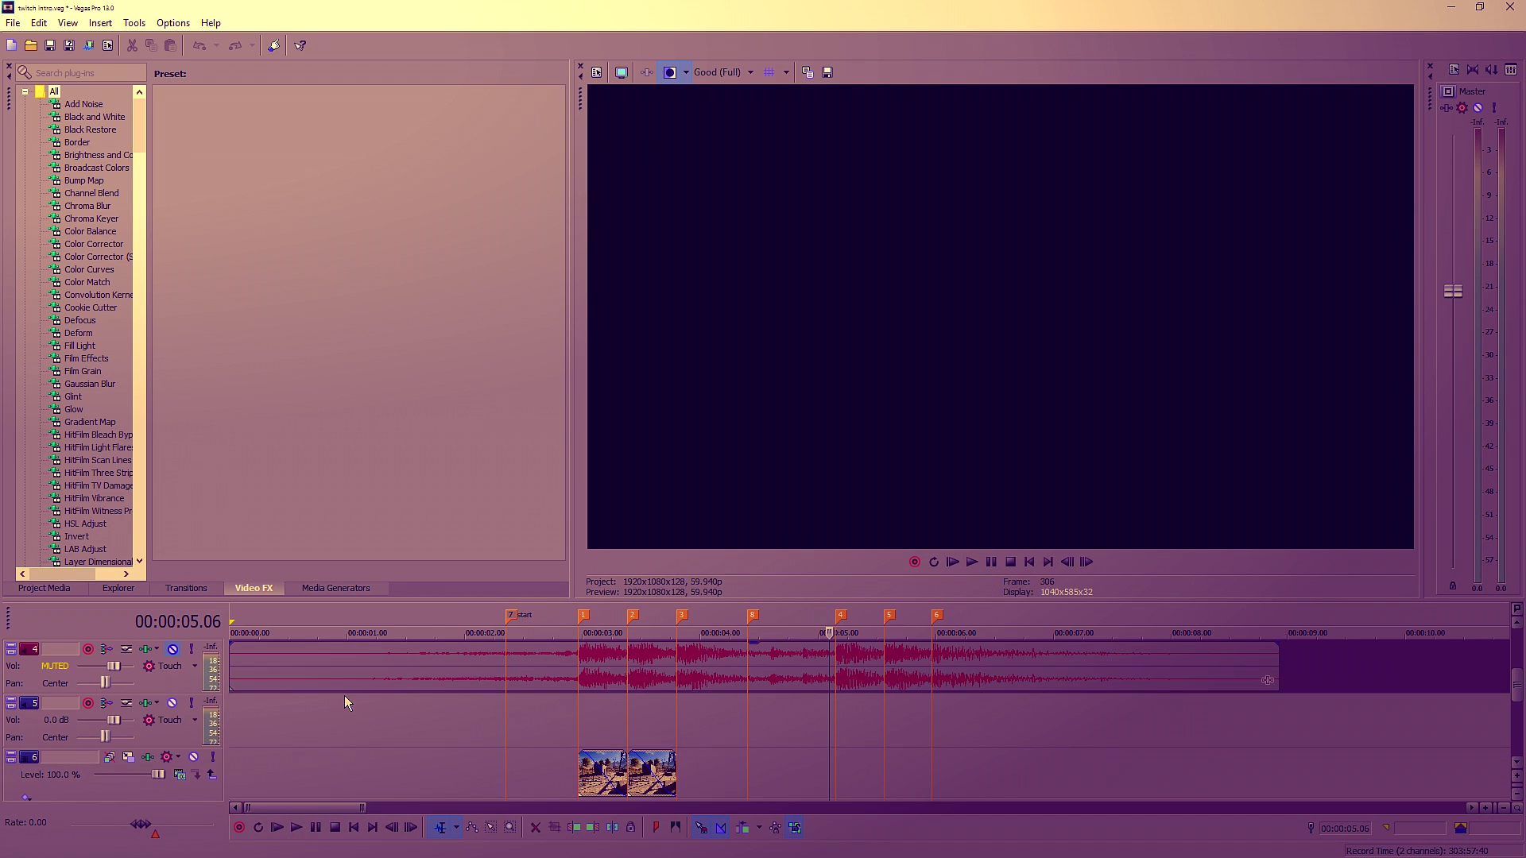
pyautogui.scroll(1, 340, 695)
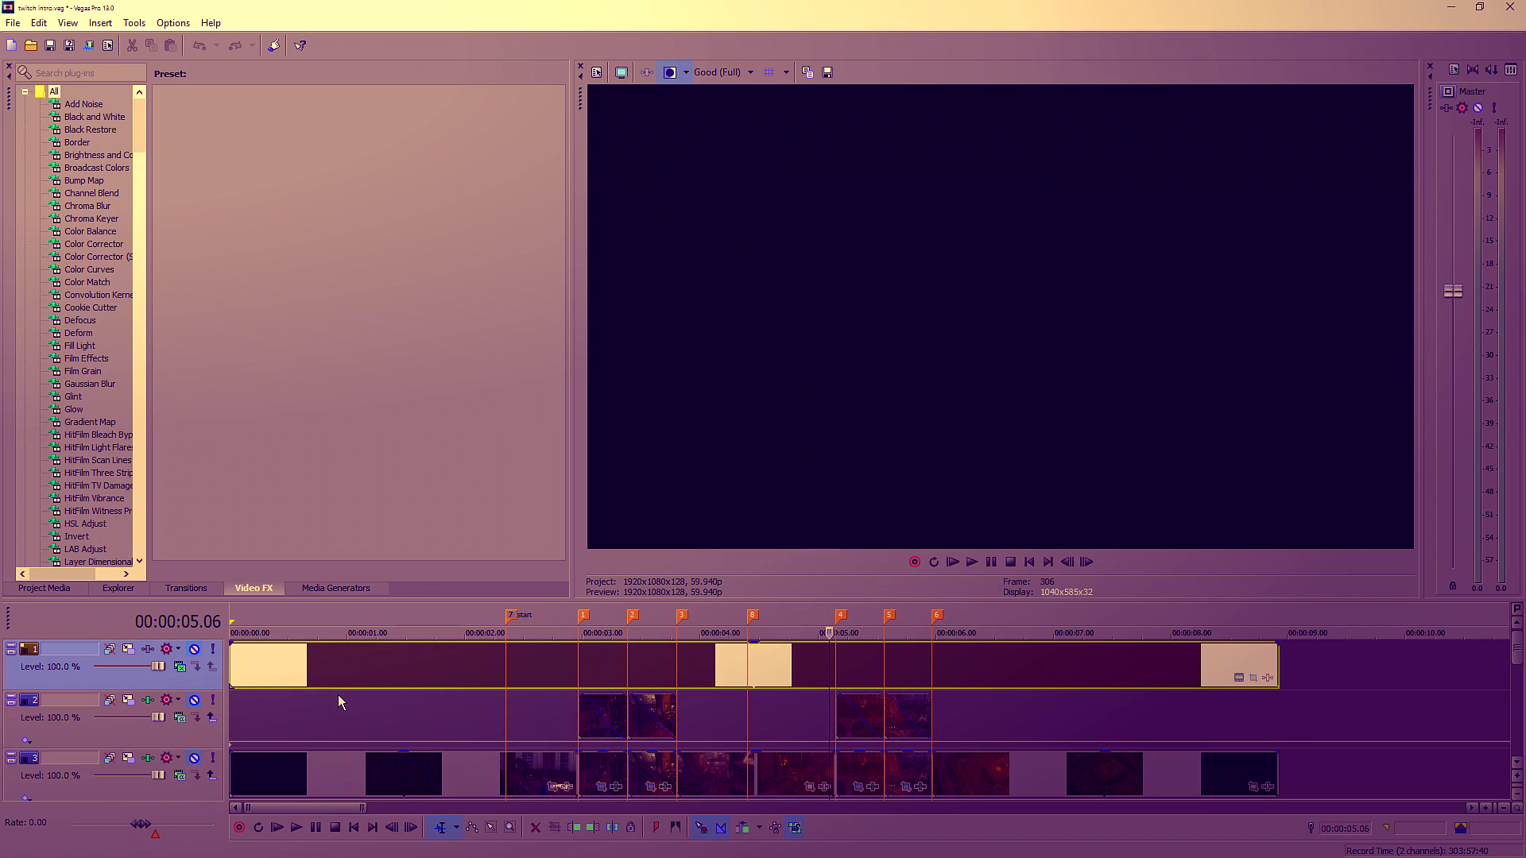
pyautogui.click(197, 713)
# Unmute video track 3 and audio track 4, then play the intro from the beginning
pyautogui.scroll(-1, 198, 713)
pyautogui.click(195, 709)
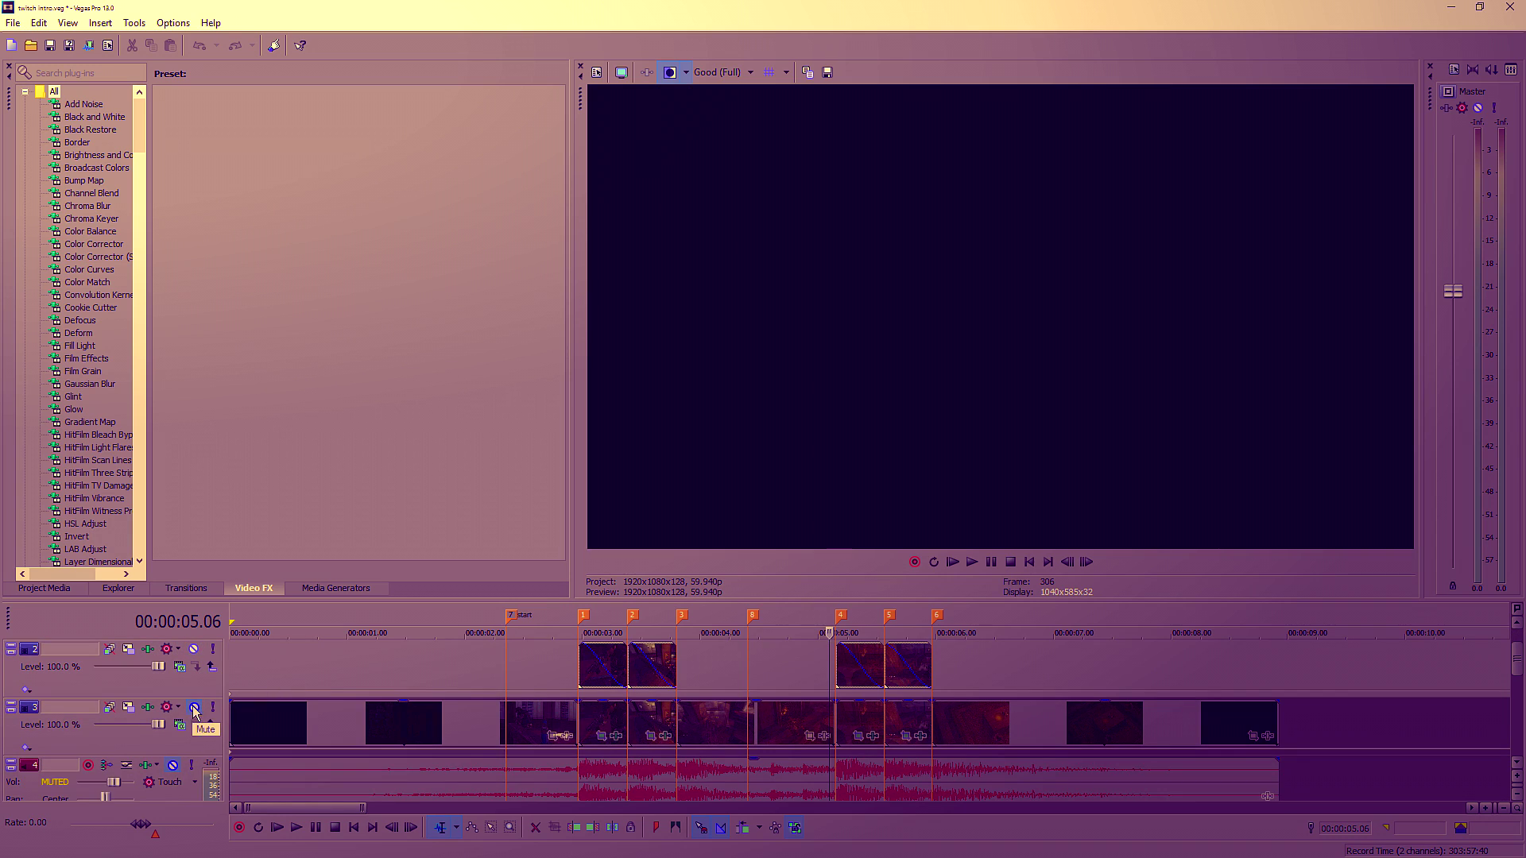
pyautogui.scroll(-1, 208, 719)
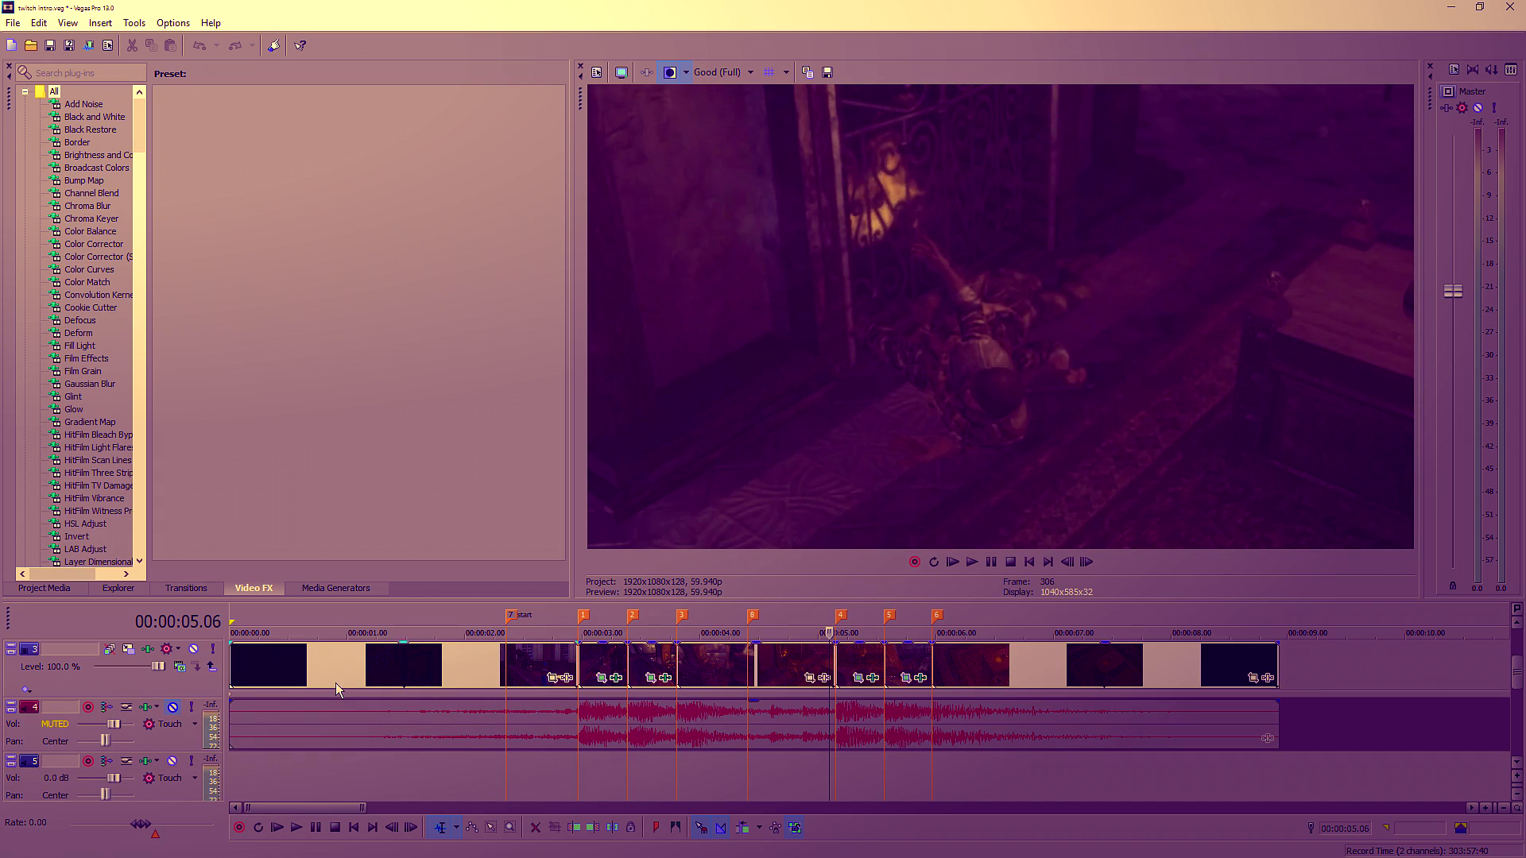
pyautogui.click(173, 707)
pyautogui.scroll(2, 873, 740)
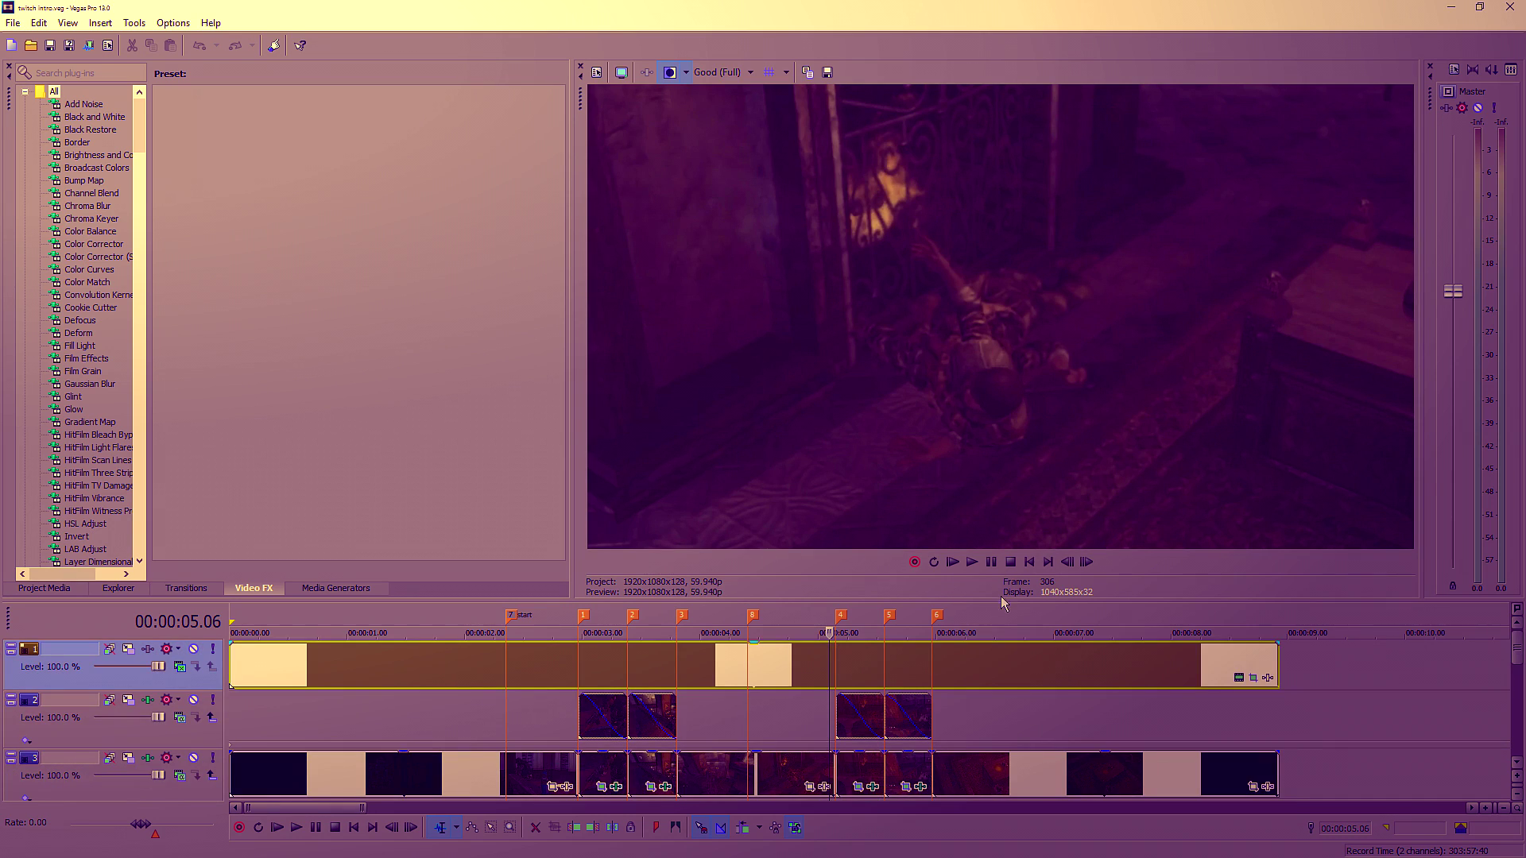
pyautogui.click(1030, 562)
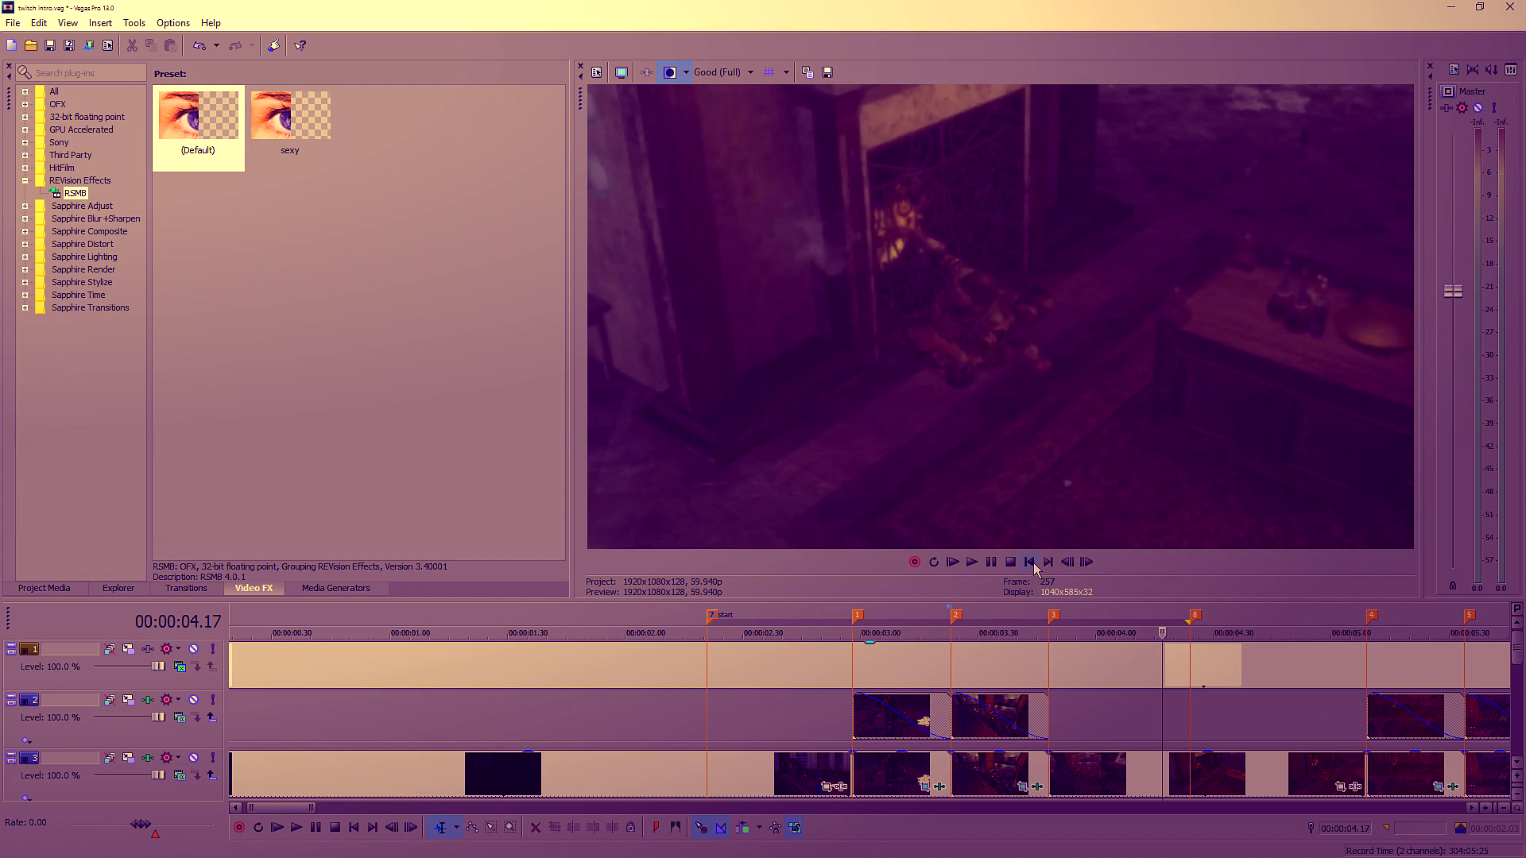
pyautogui.click(1031, 562)
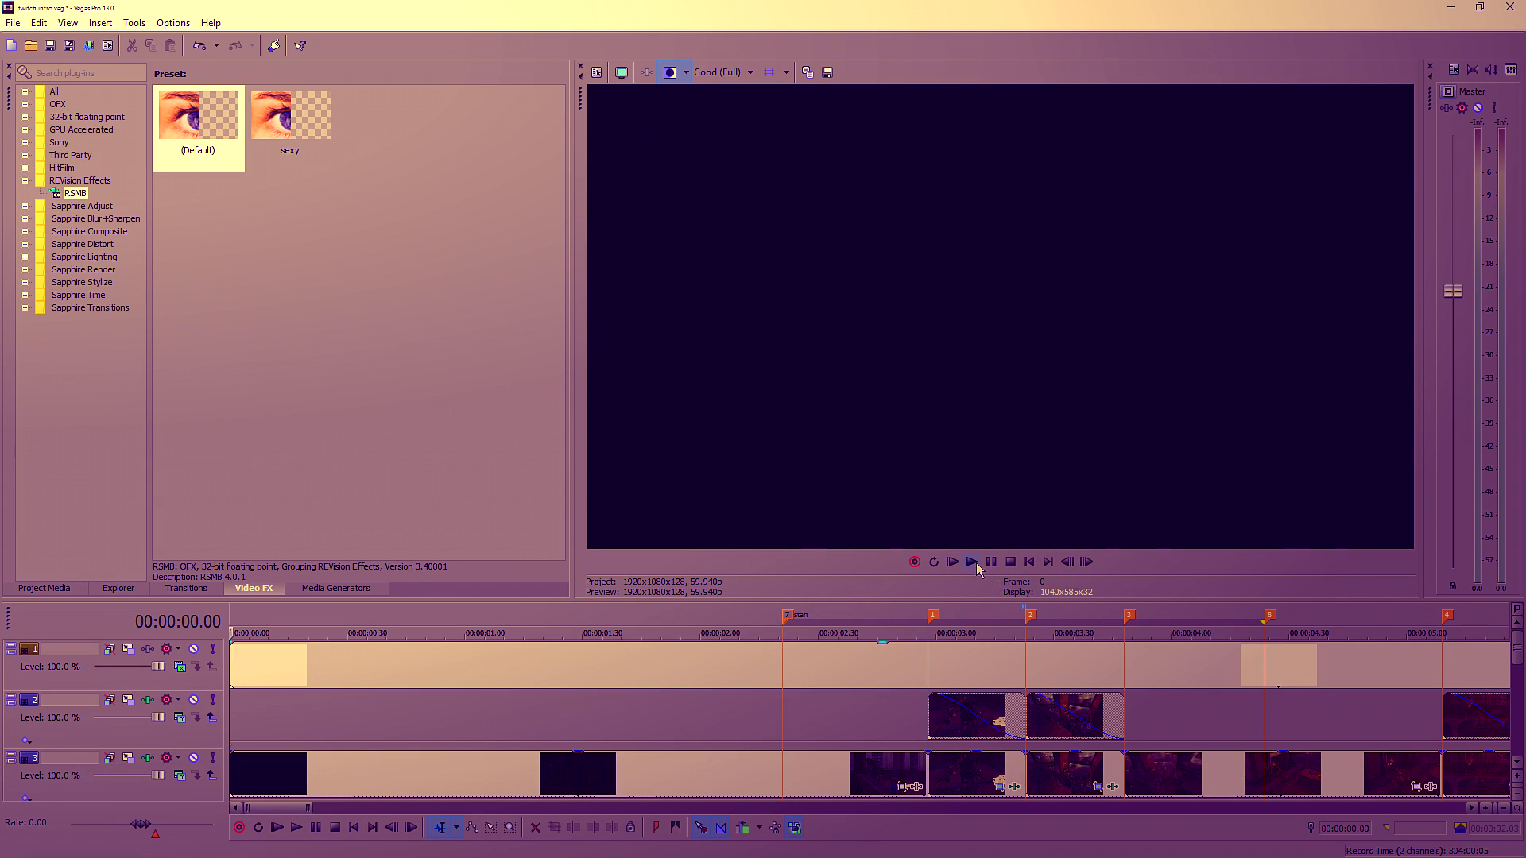